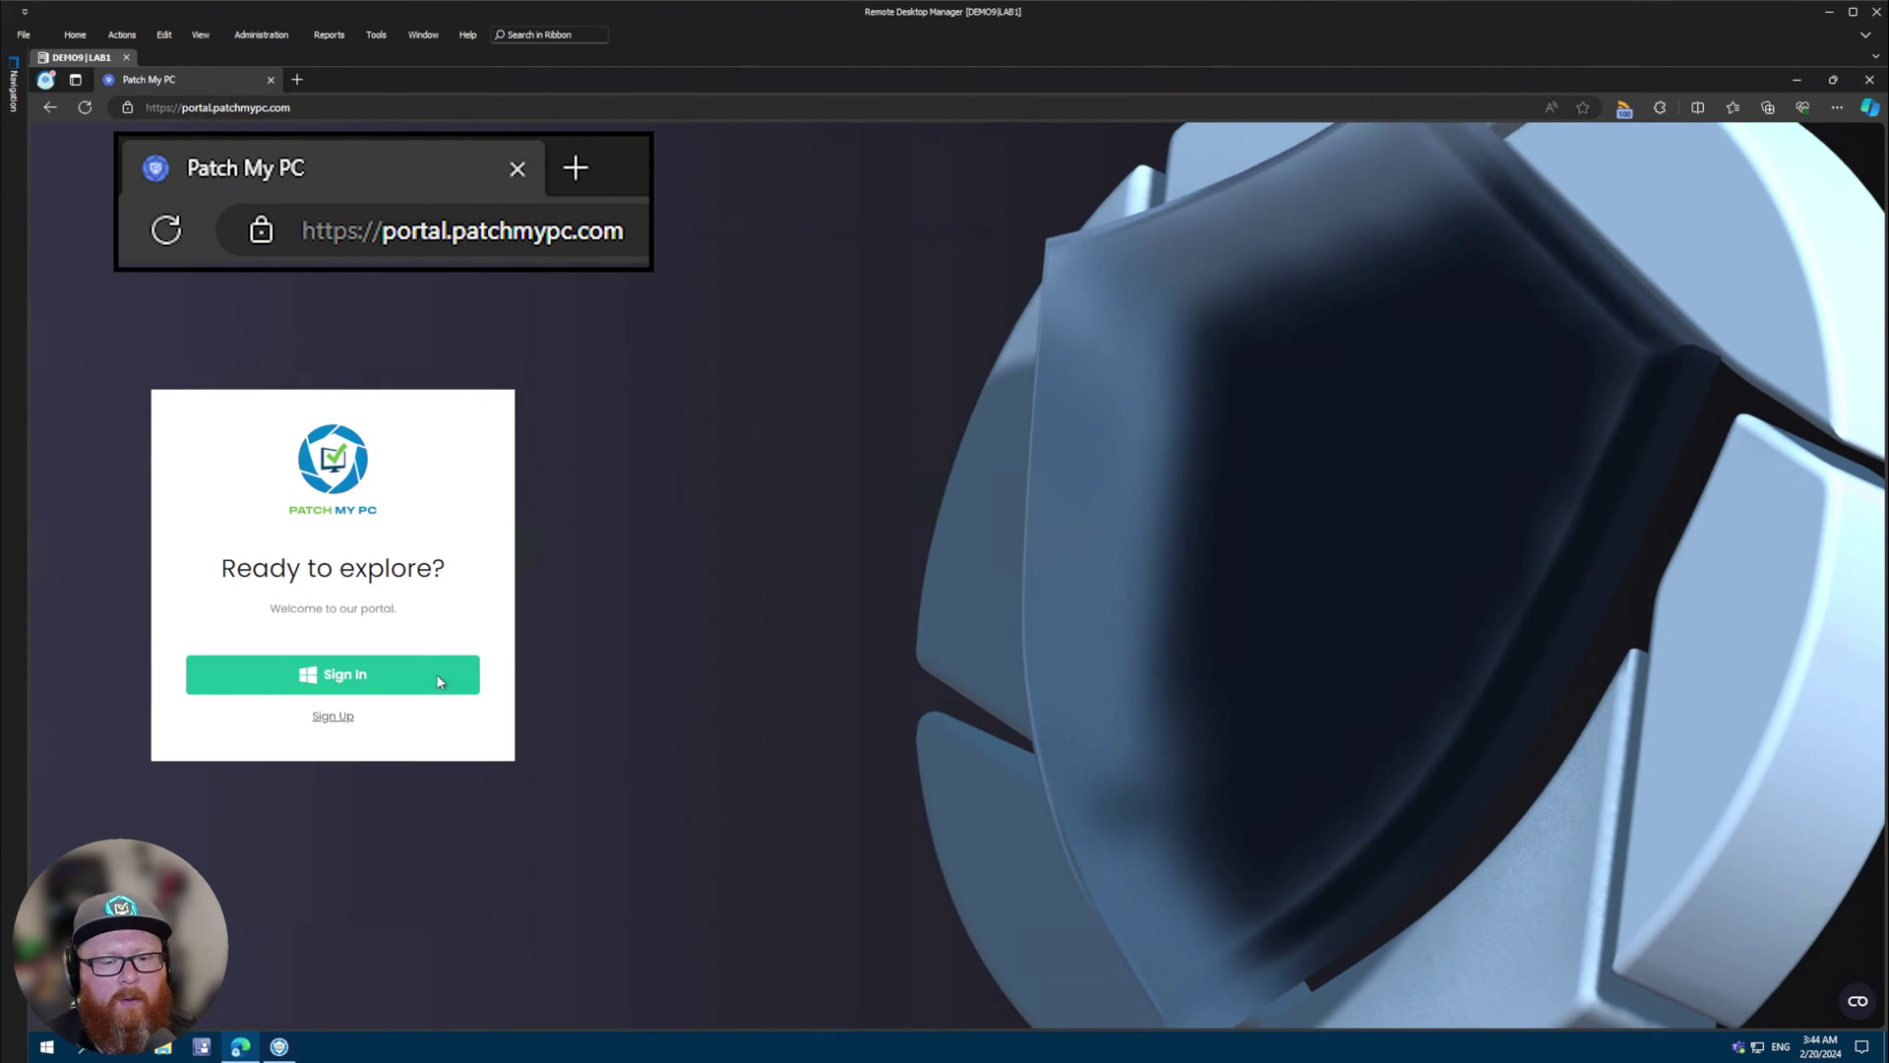
- Sign up using the saved tenant admin e-mail and the account password
left_click(341, 721)
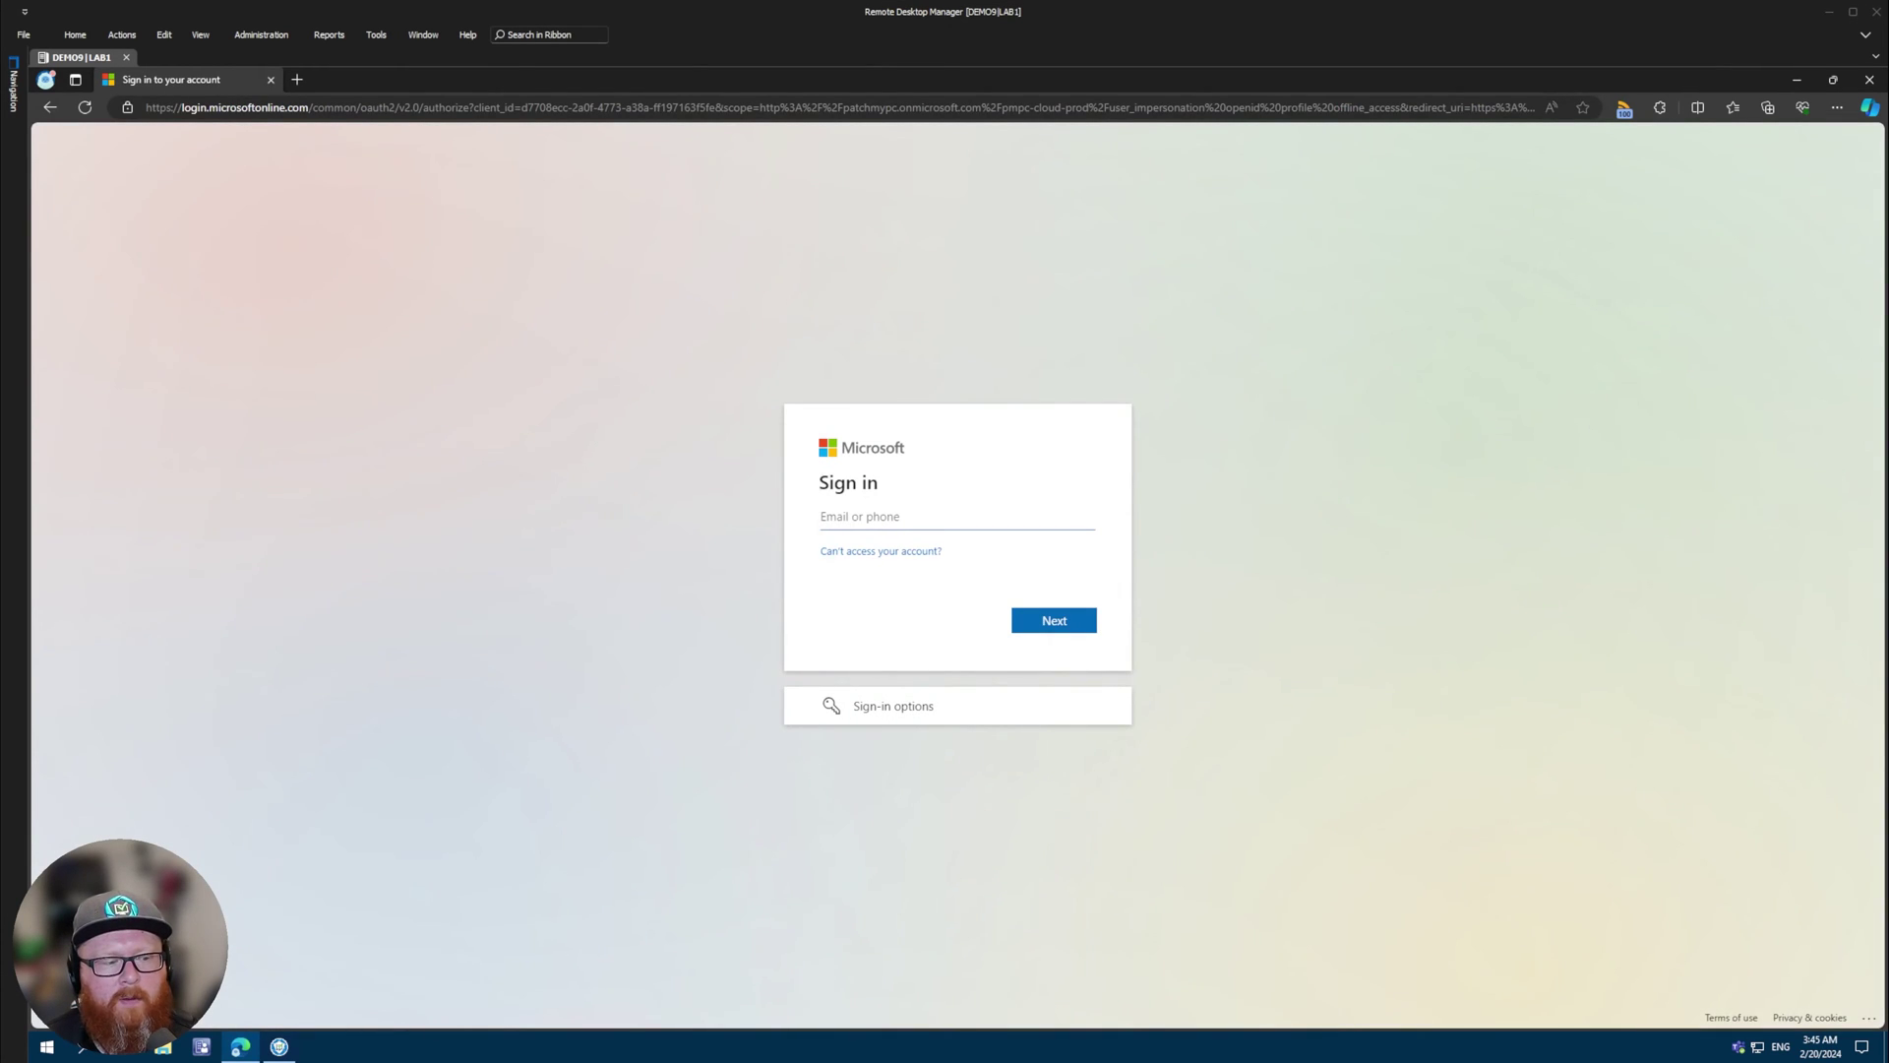
left_click(968, 522)
key("Down")
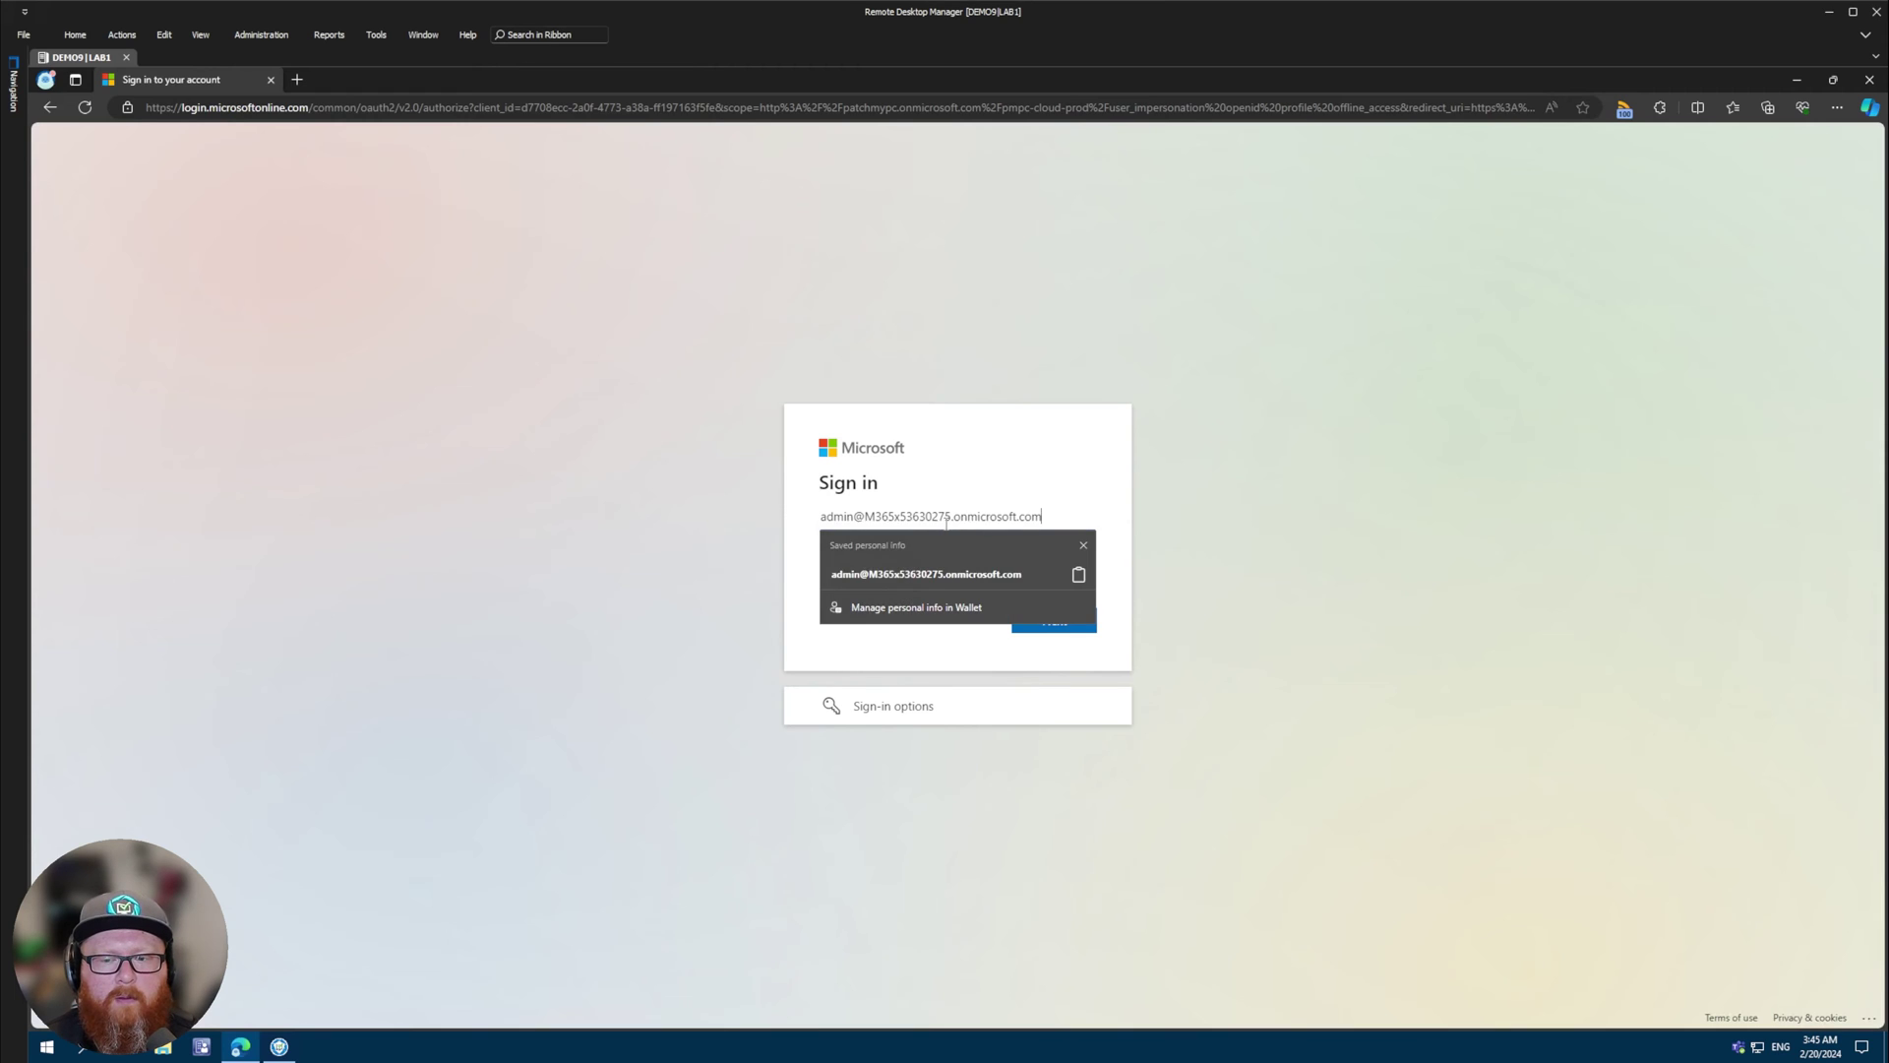
key("Return")
left_click(1048, 626)
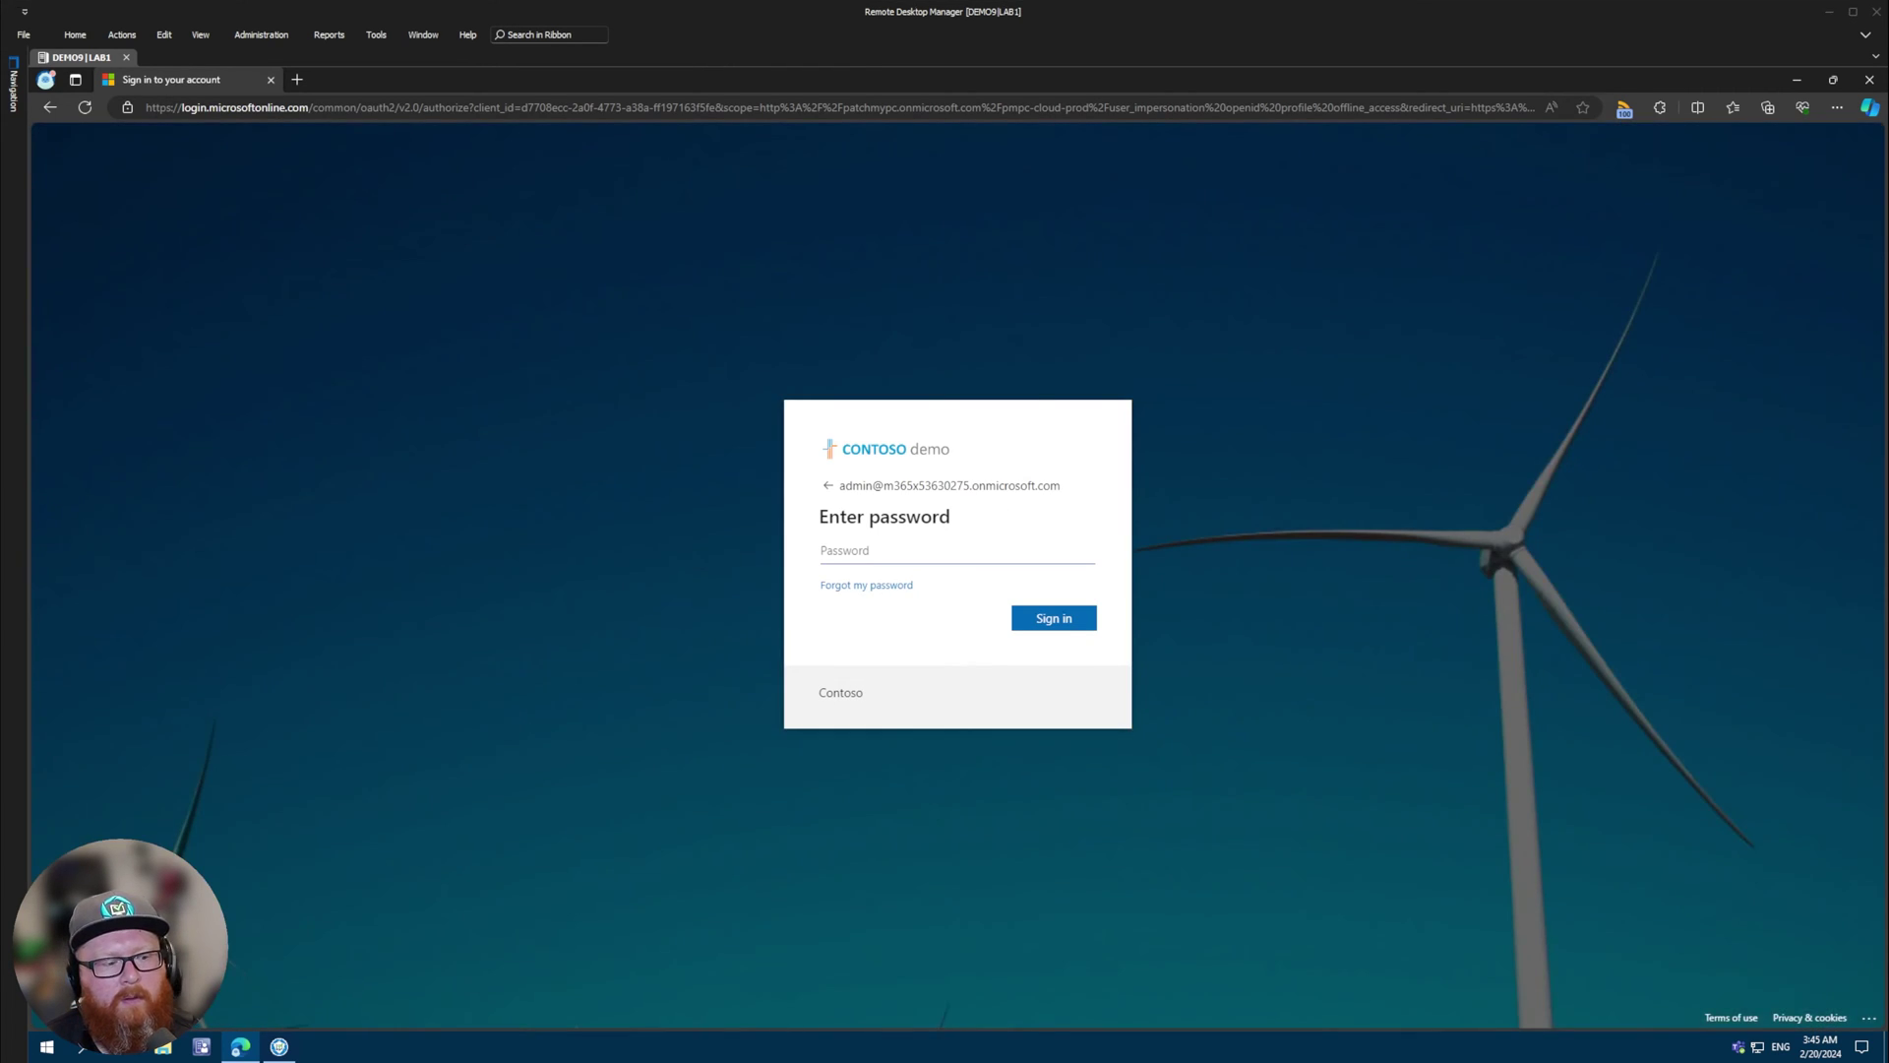
key("ctrl+v")
left_click(1052, 616)
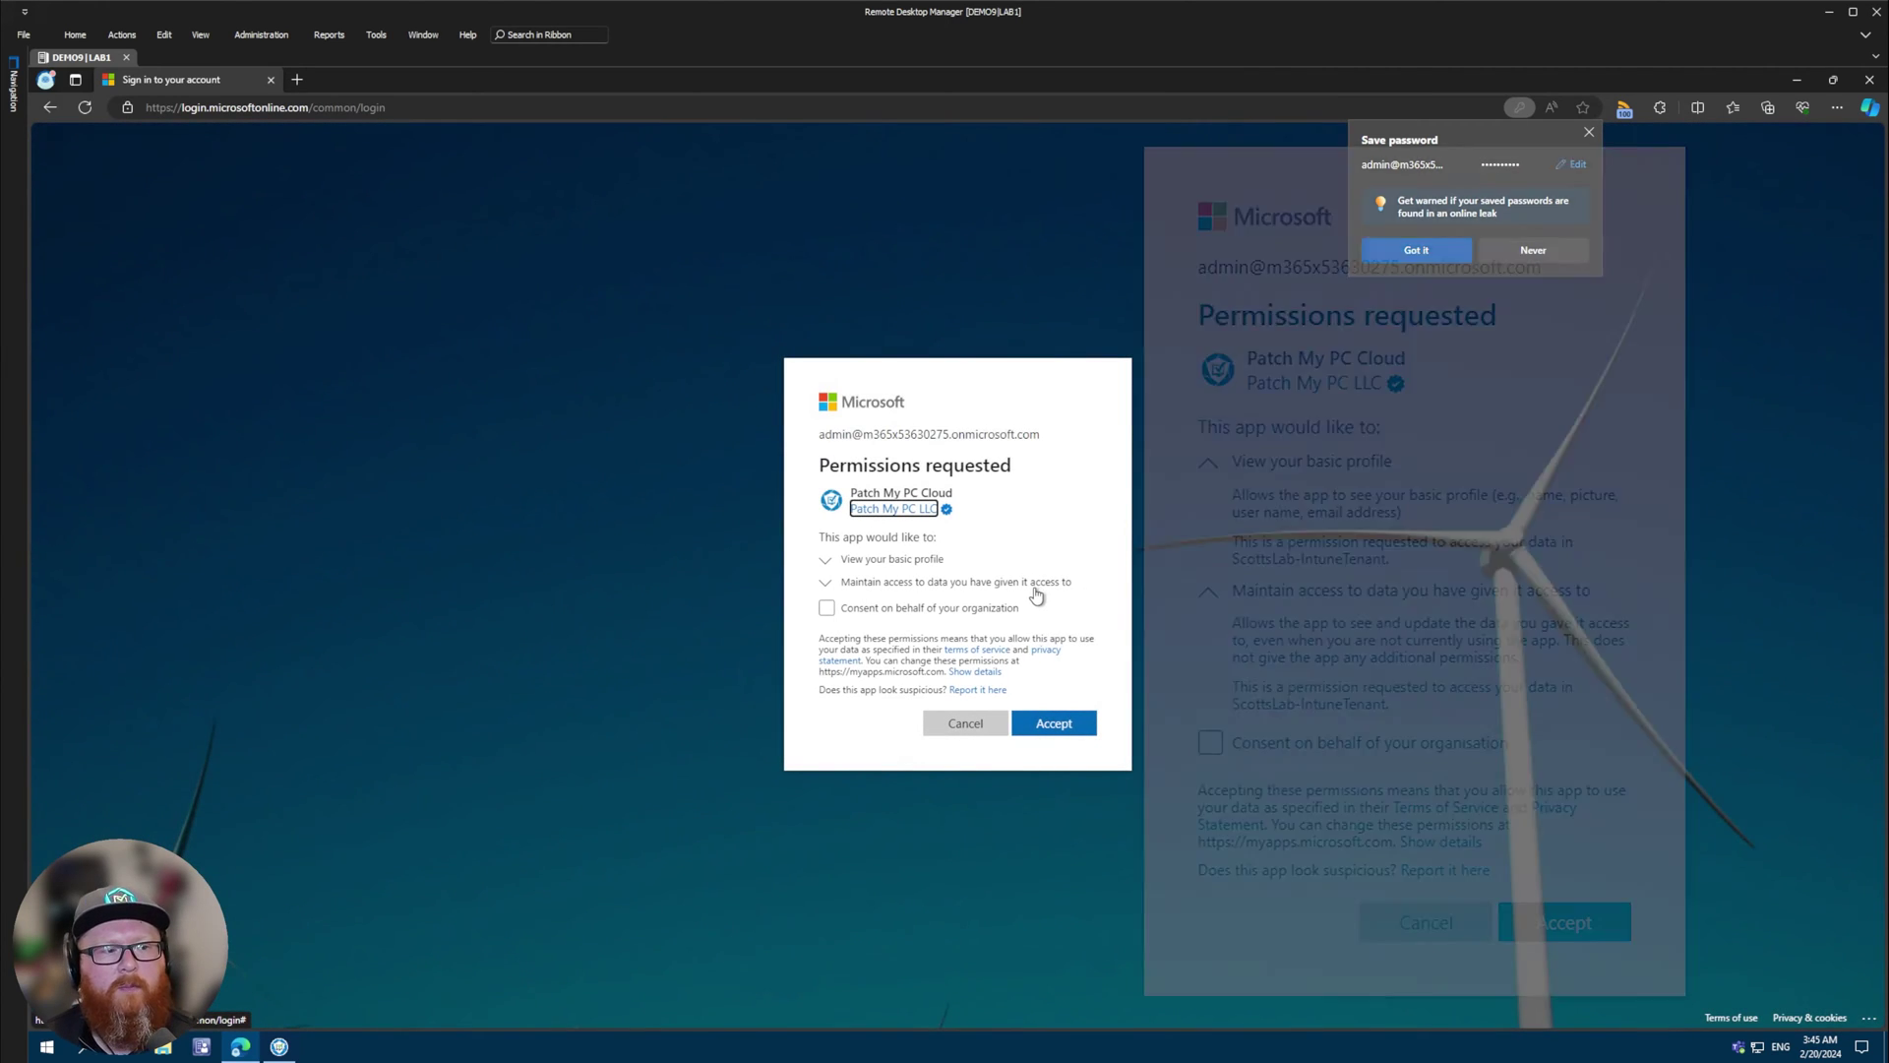
- Review the basic profile and maintain access permission details, then accept them
left_click(892, 560)
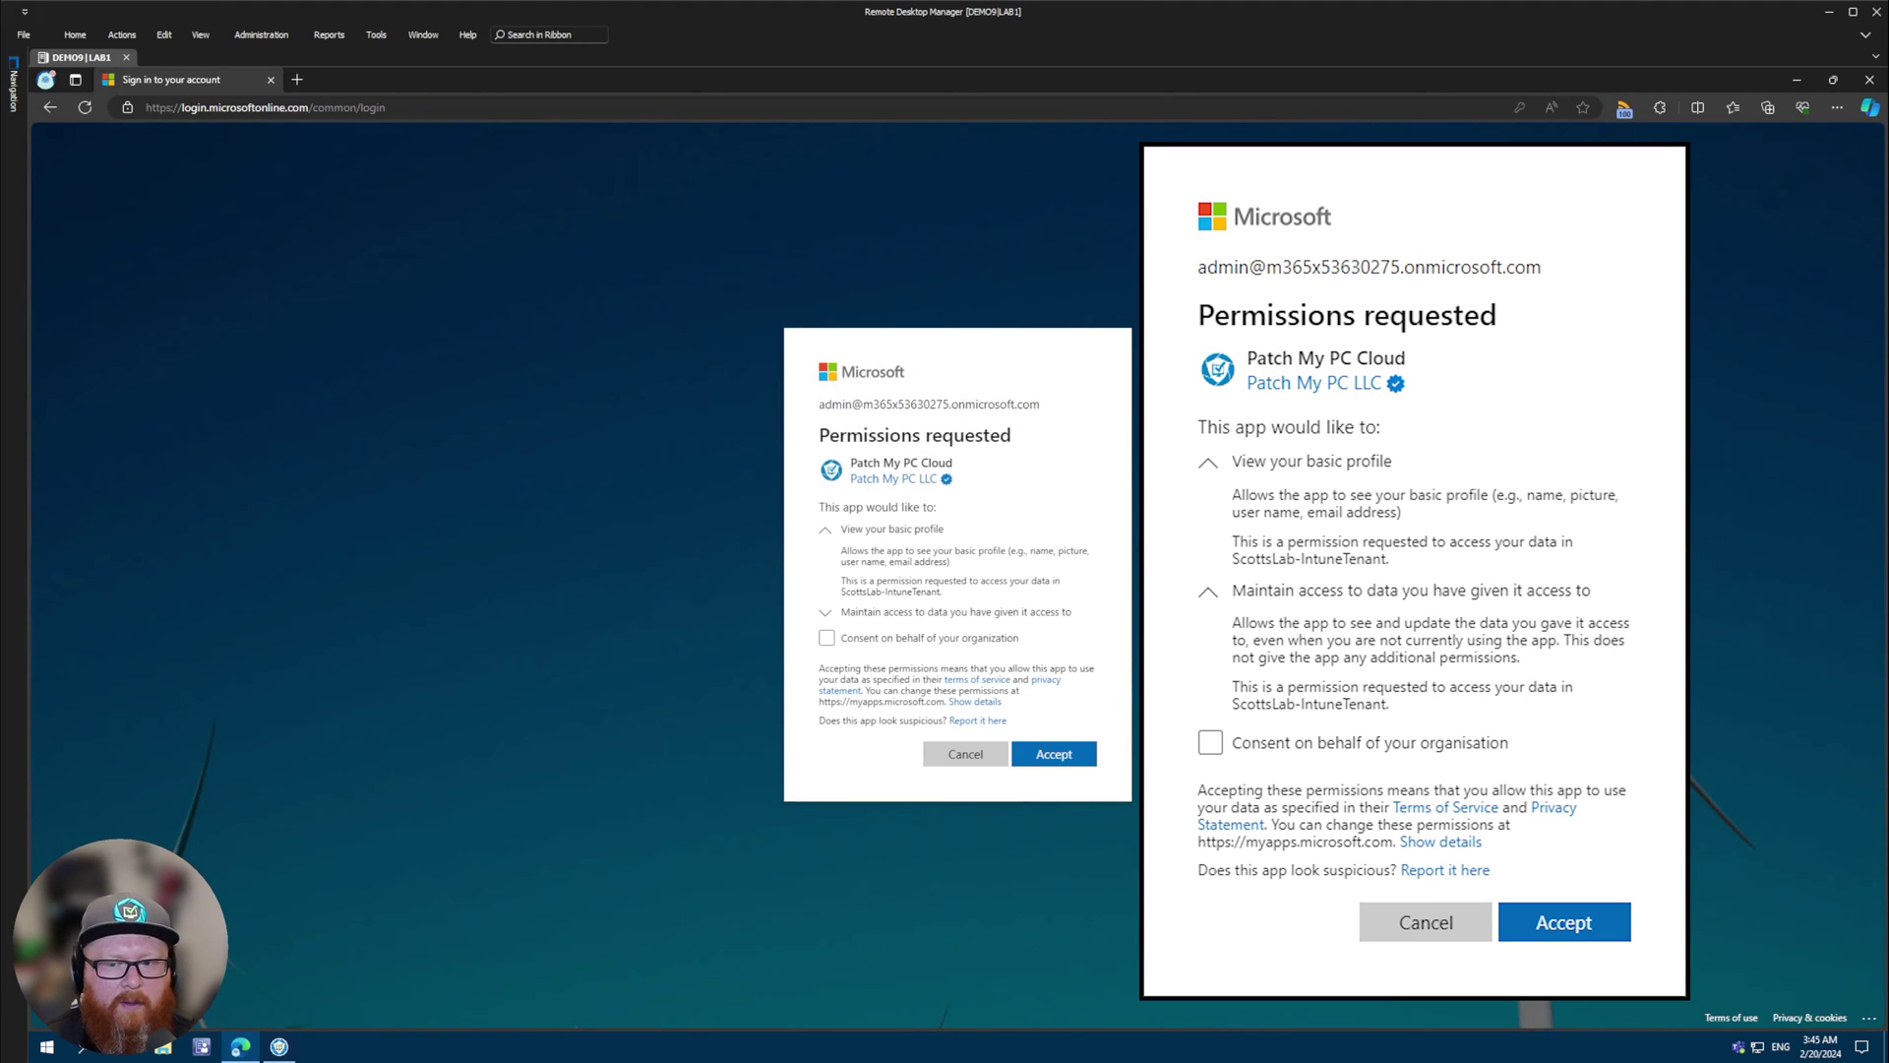
left_click(931, 614)
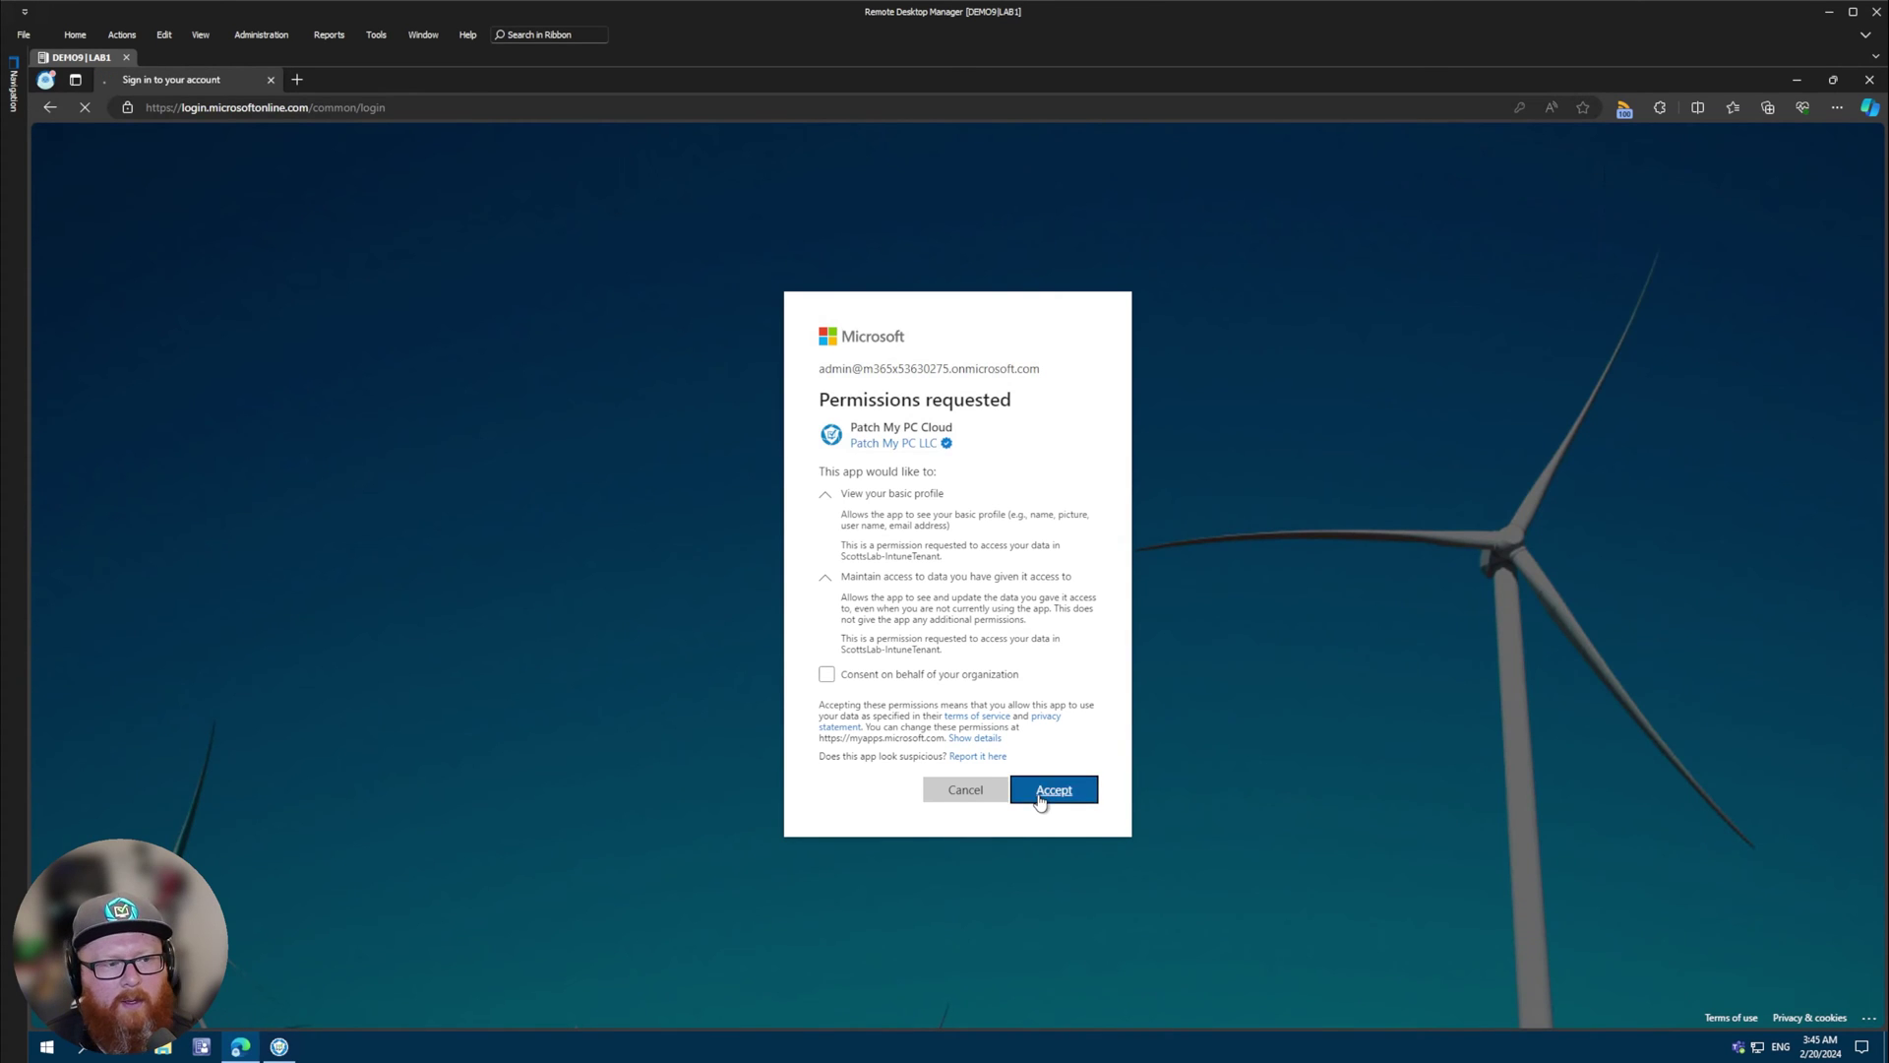
left_click(1041, 797)
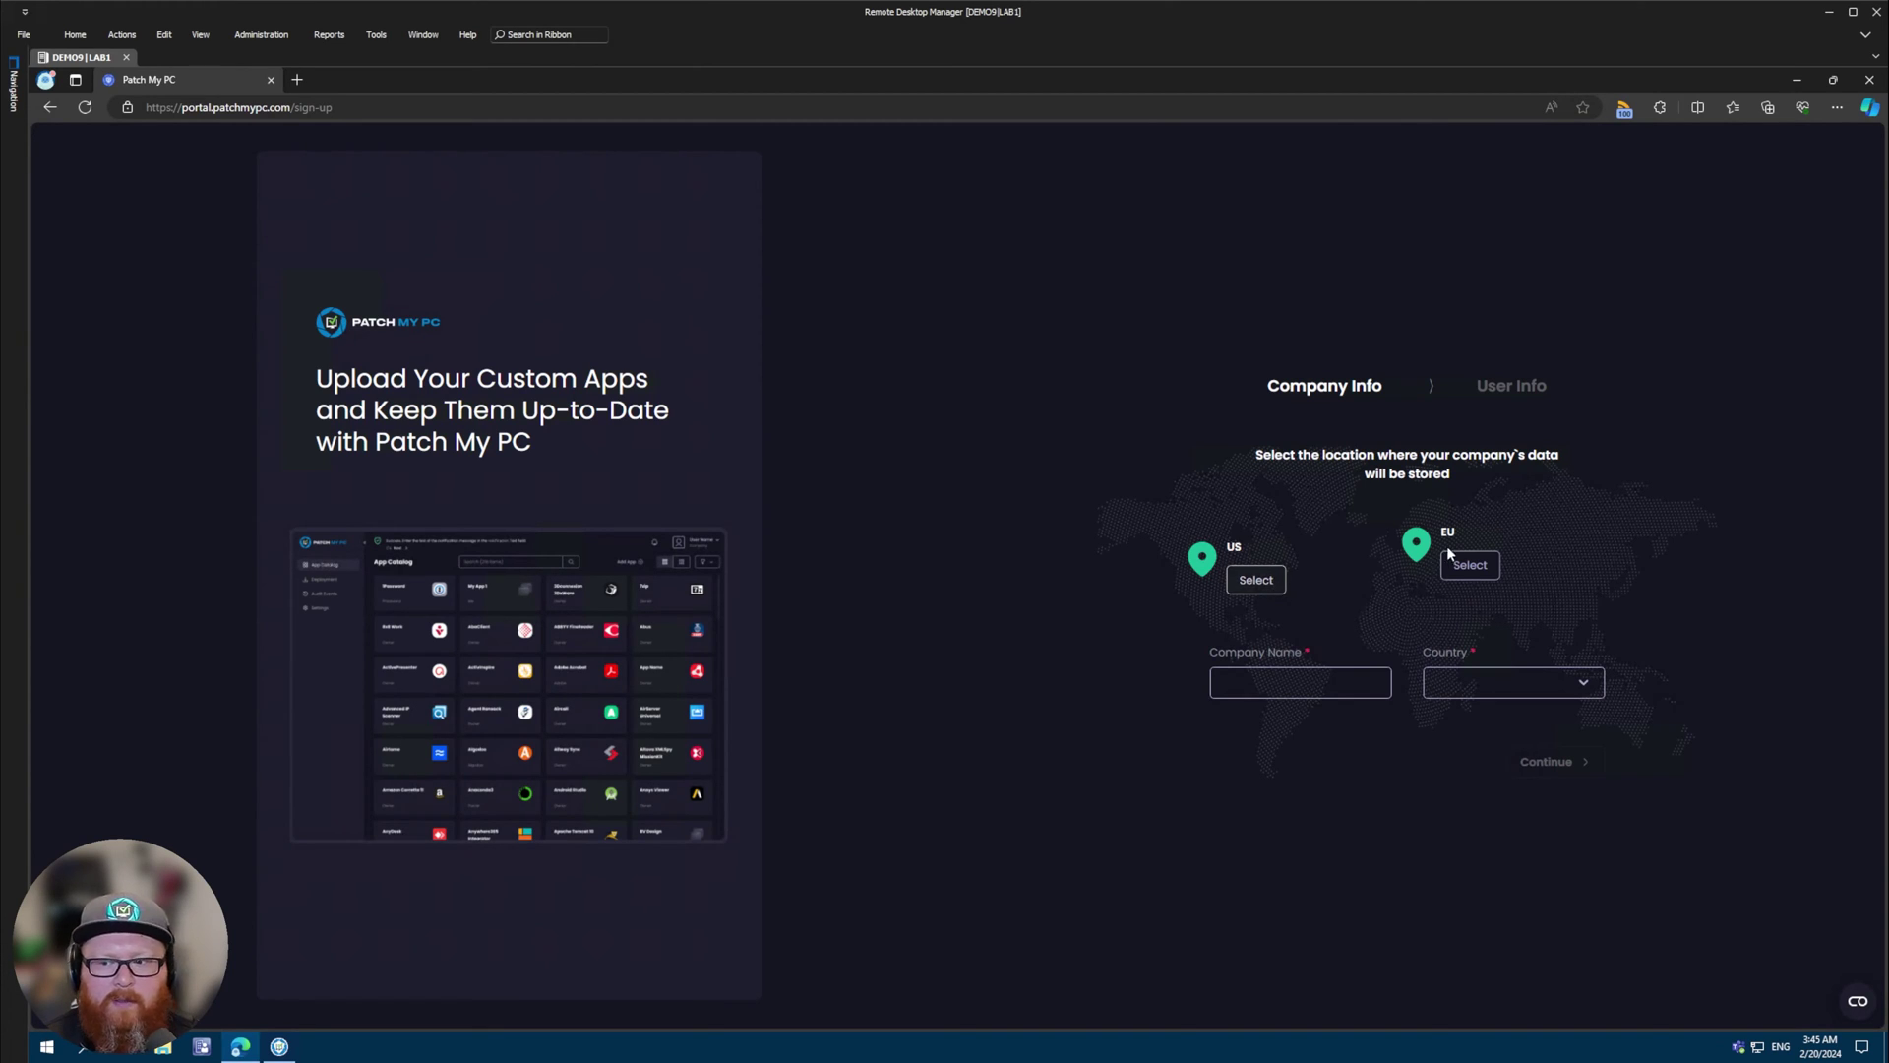
- Choose EU data storage, enter the demo company's name, and set the country to United Kingdom
left_click(1473, 575)
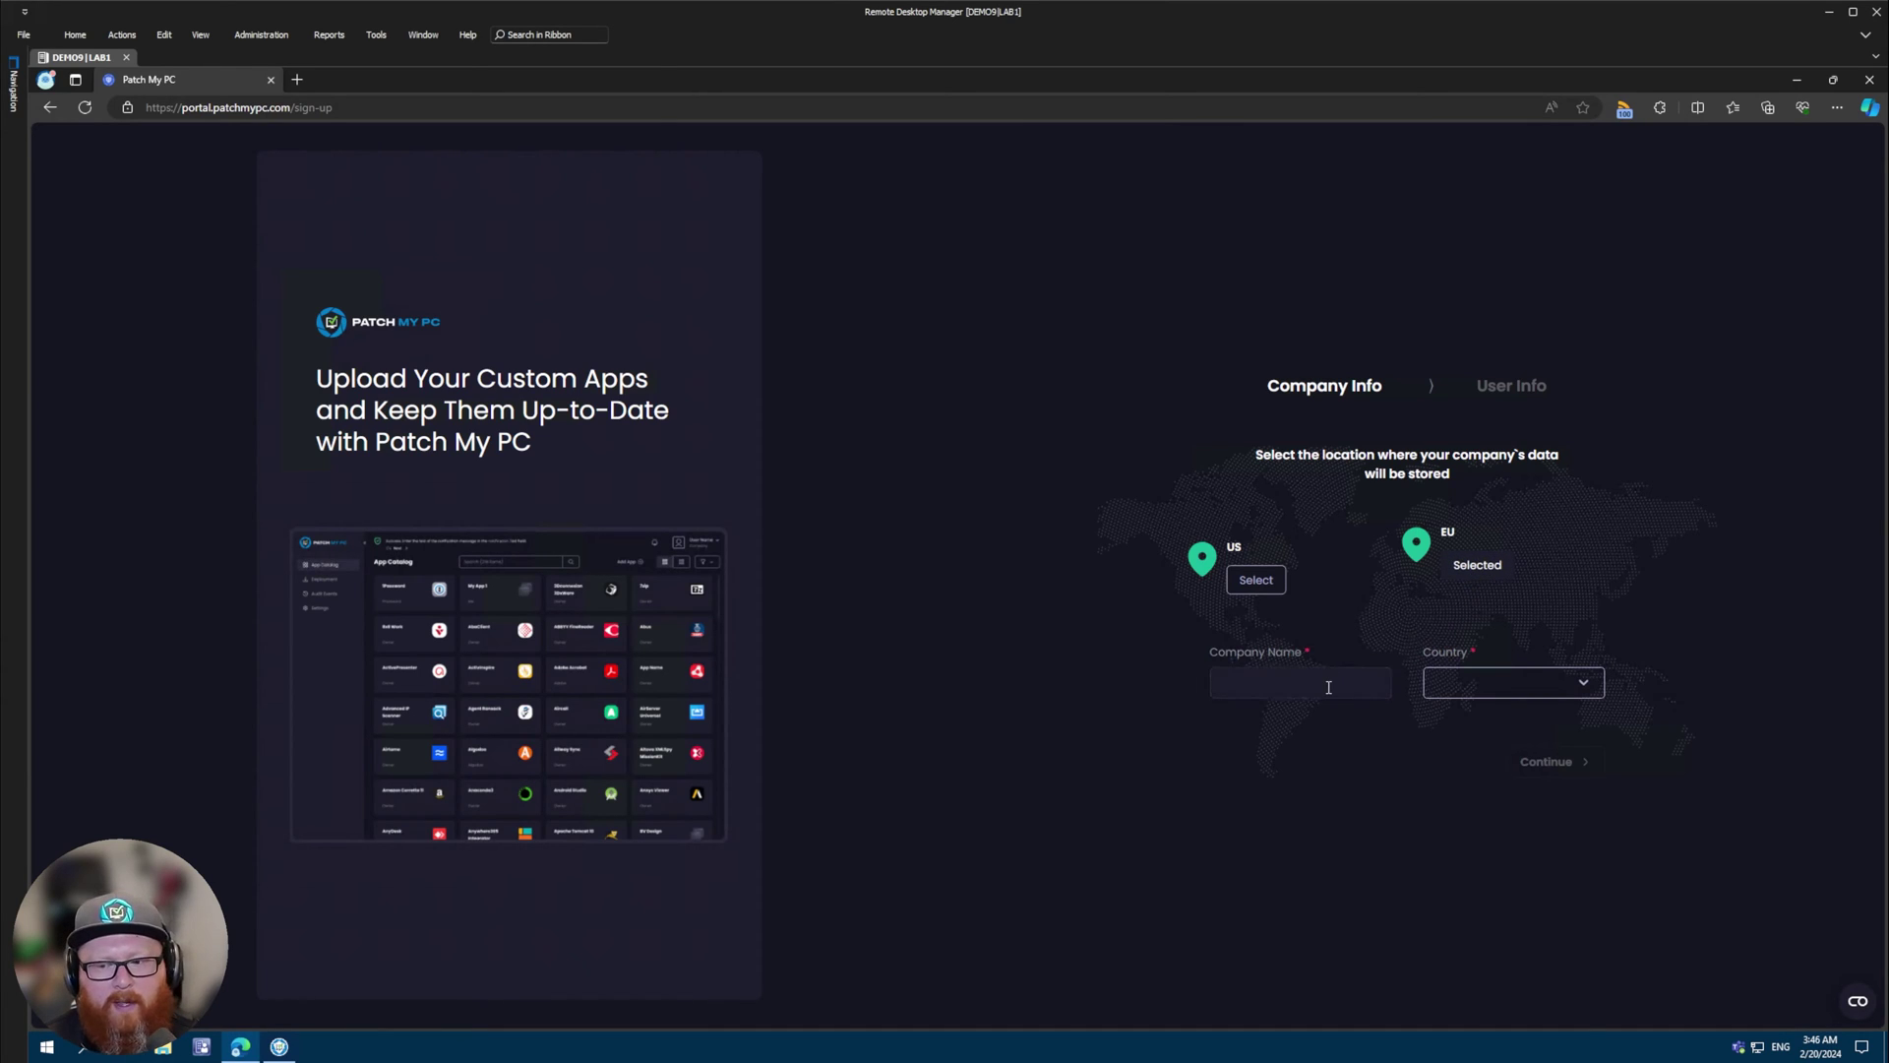
type("Sco")
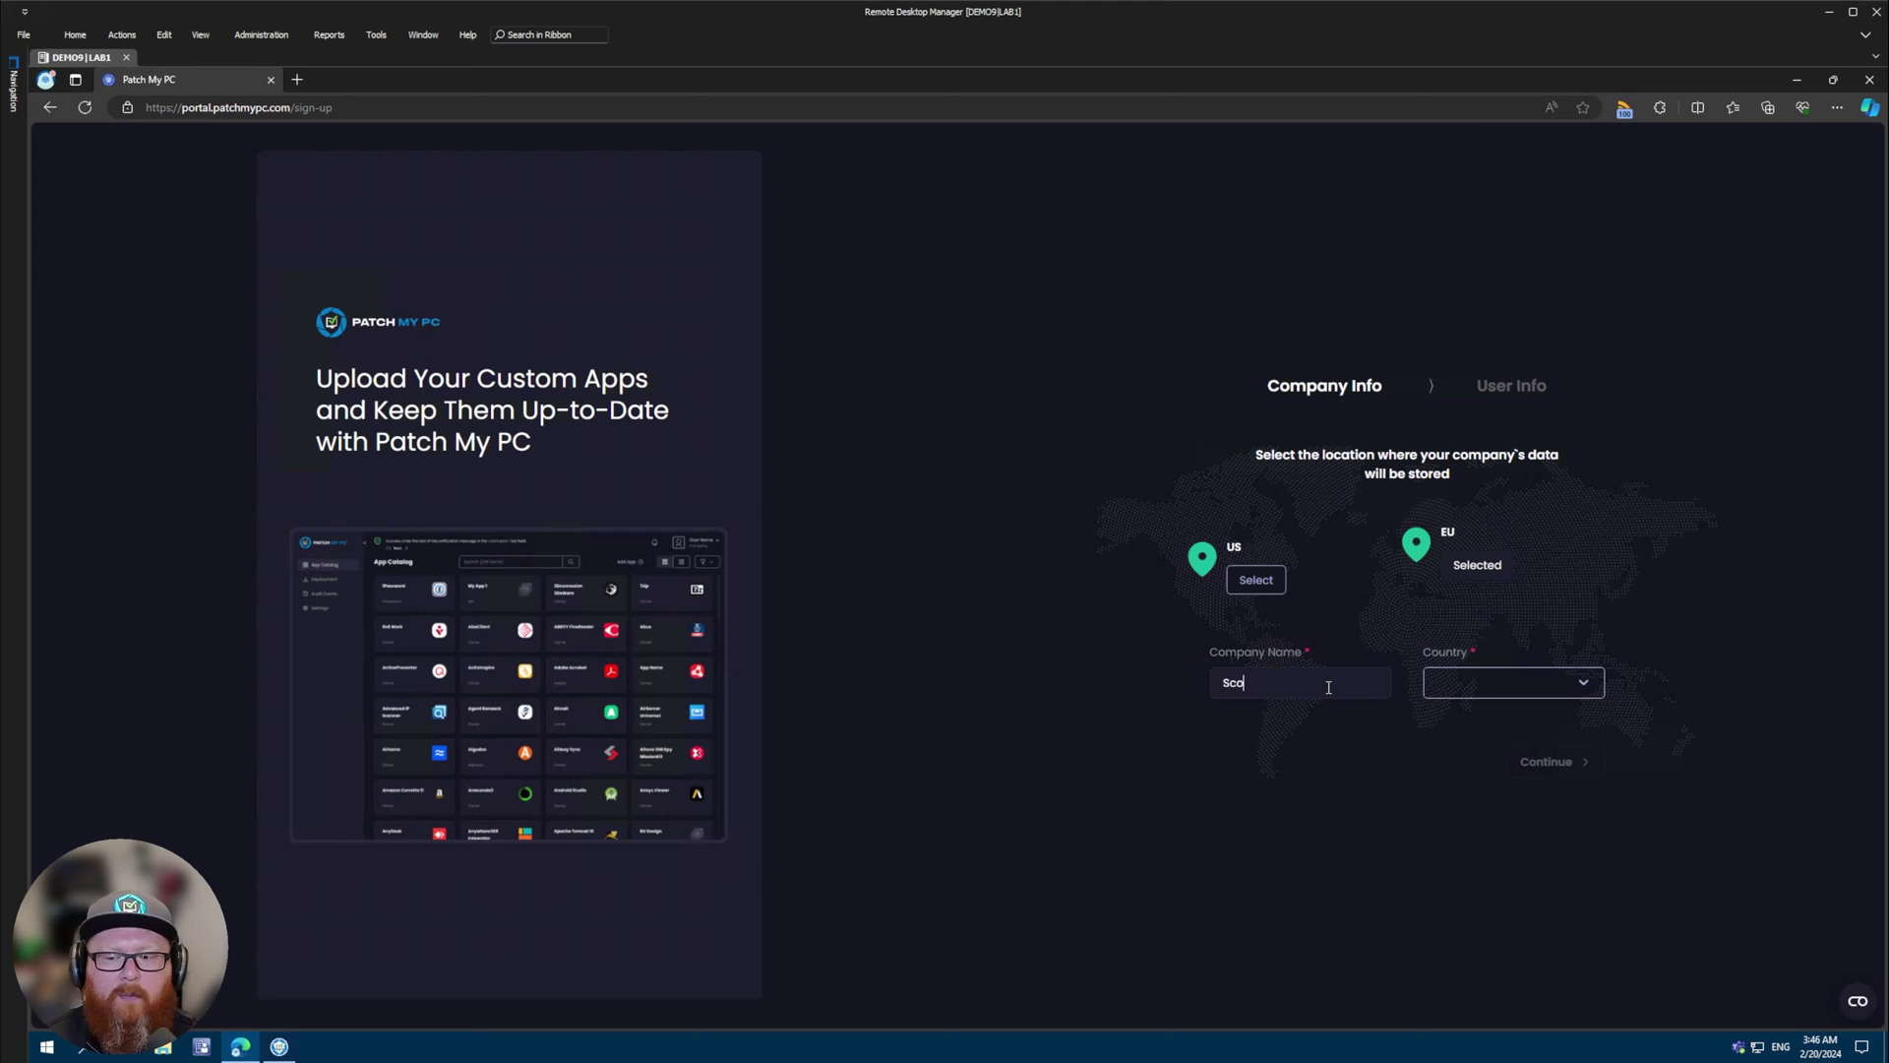
type("tt's Demo Company")
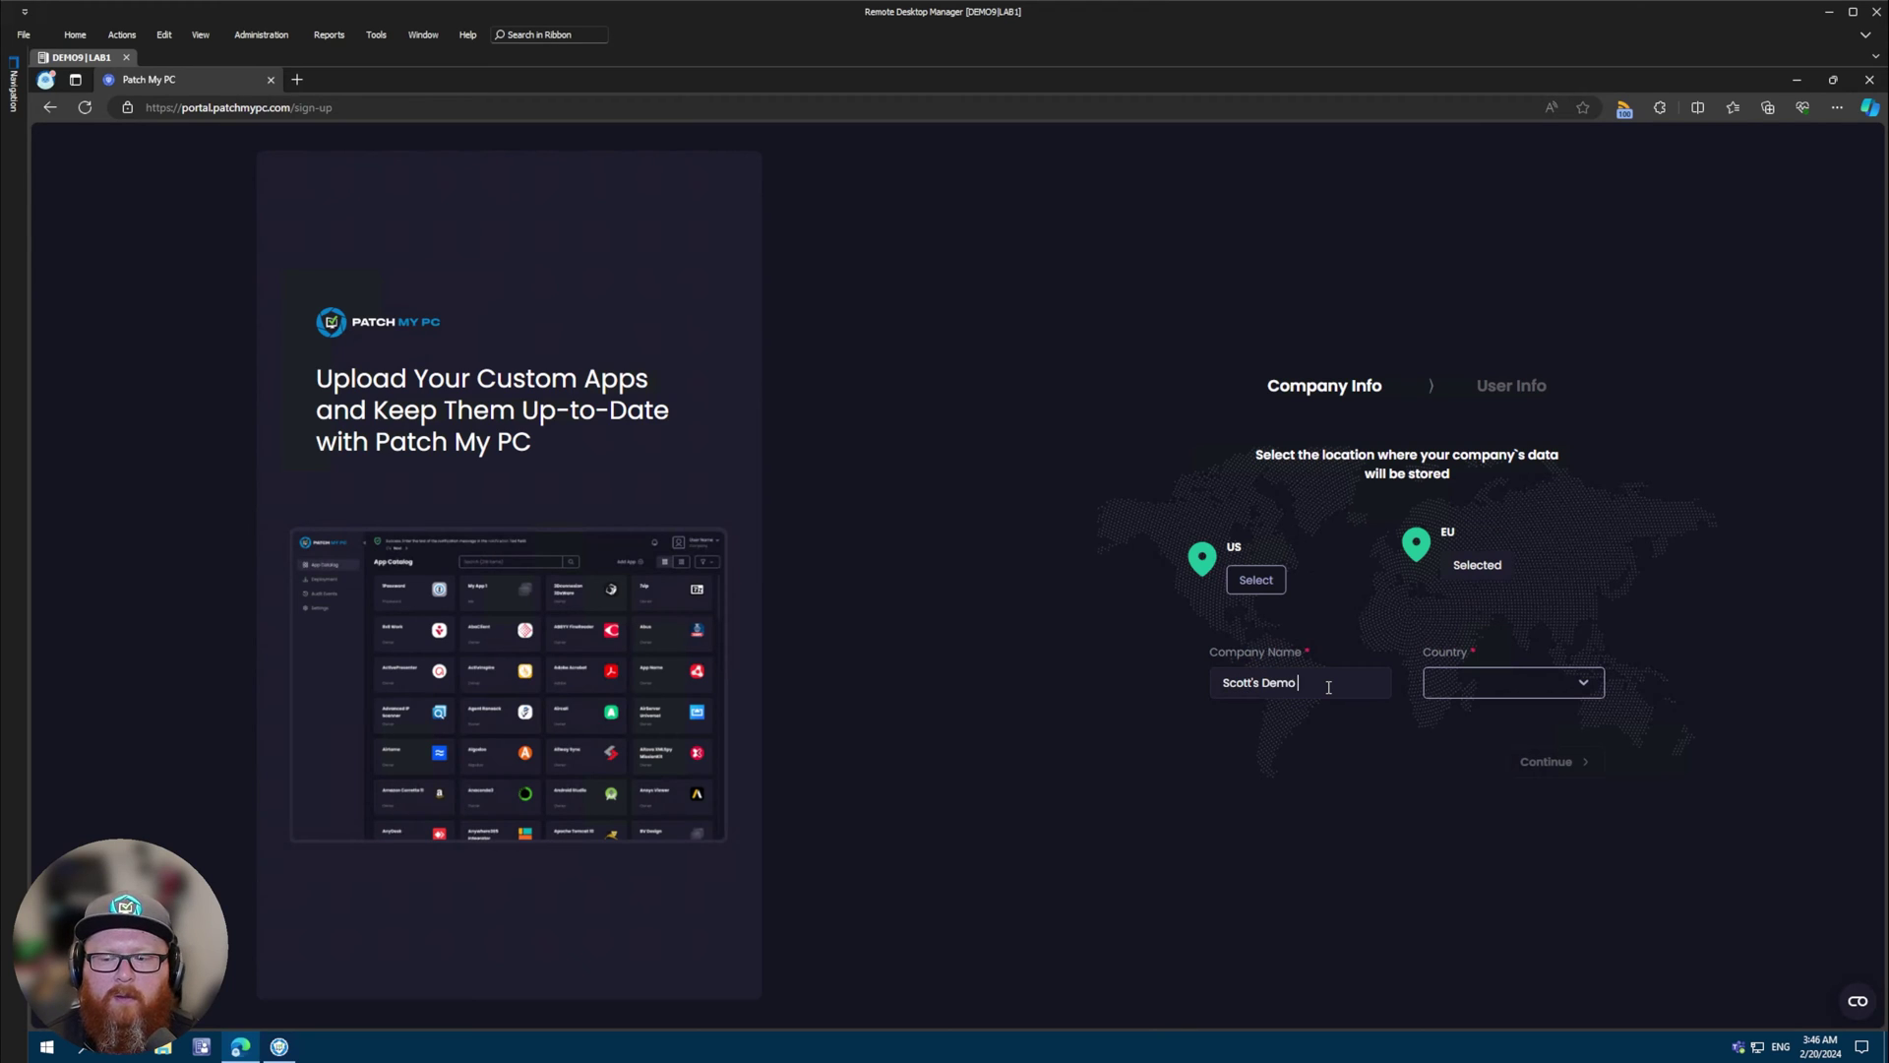
left_click(1471, 691)
type("un")
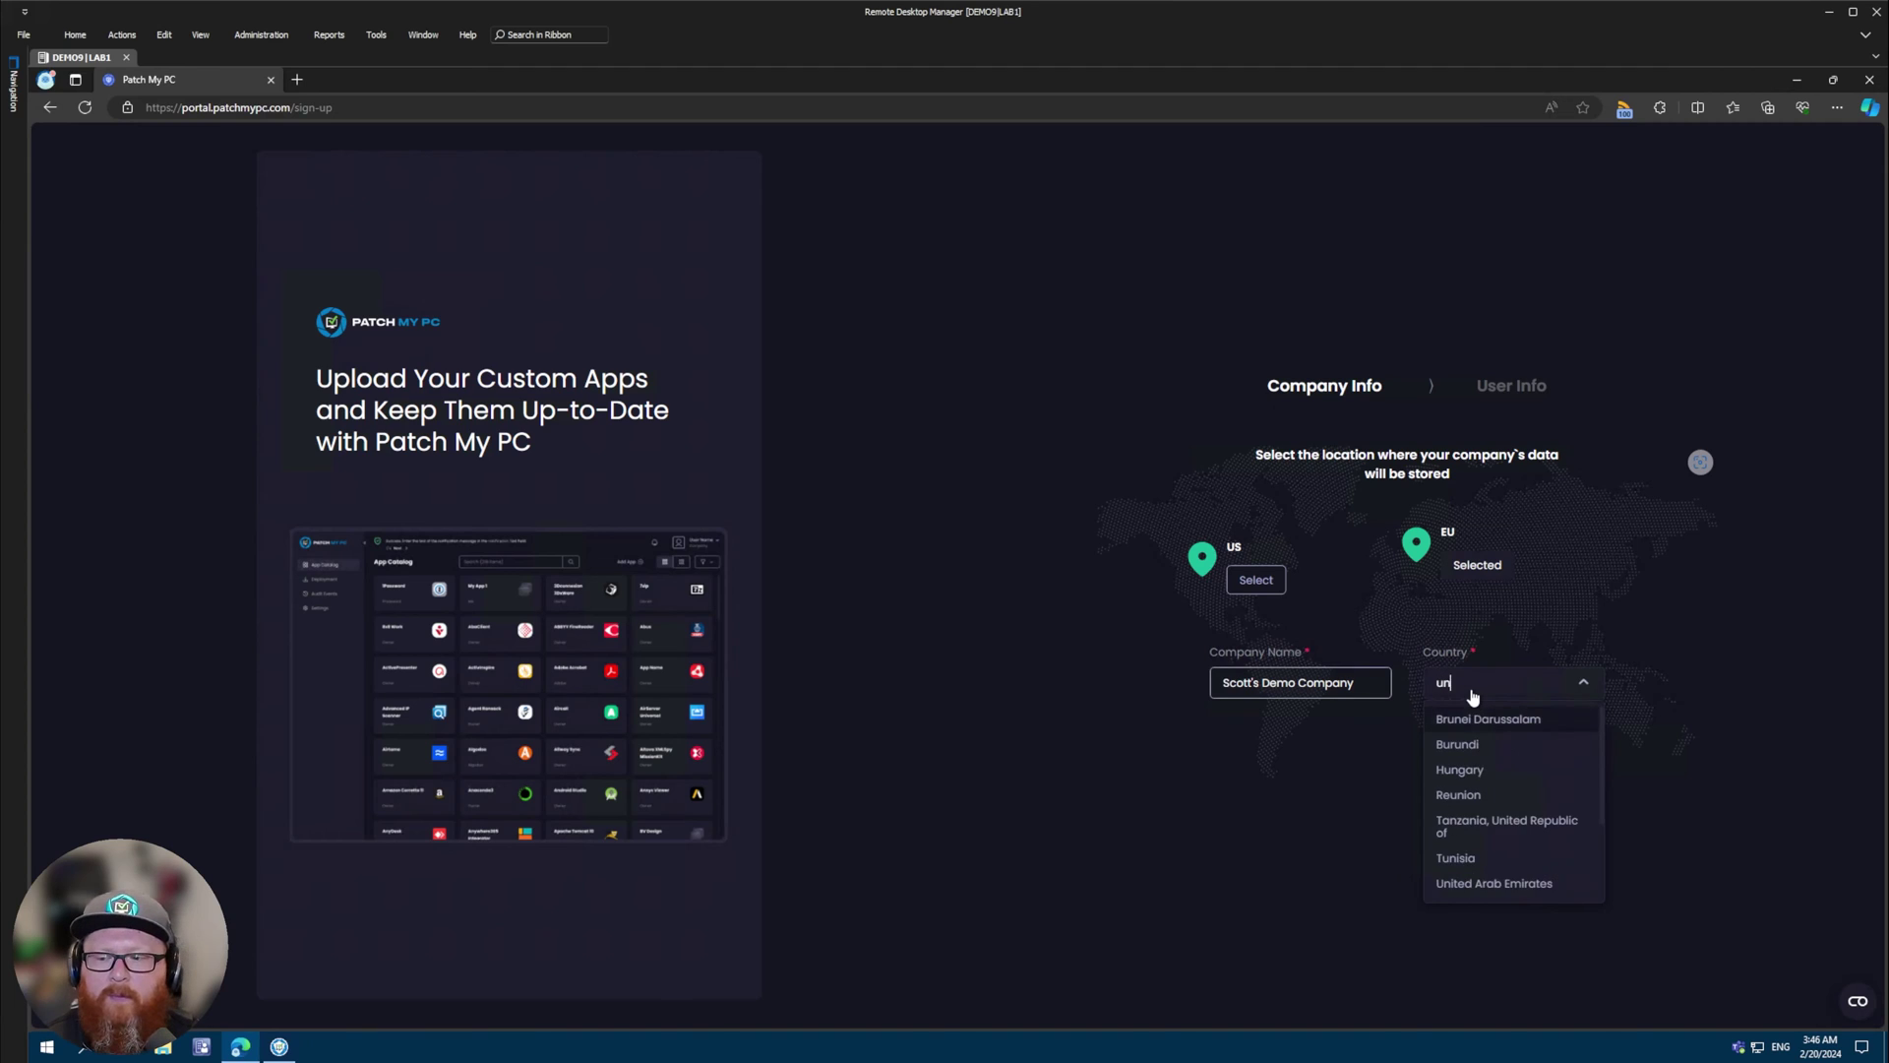
type("ited king")
left_click(1494, 720)
left_click(1536, 763)
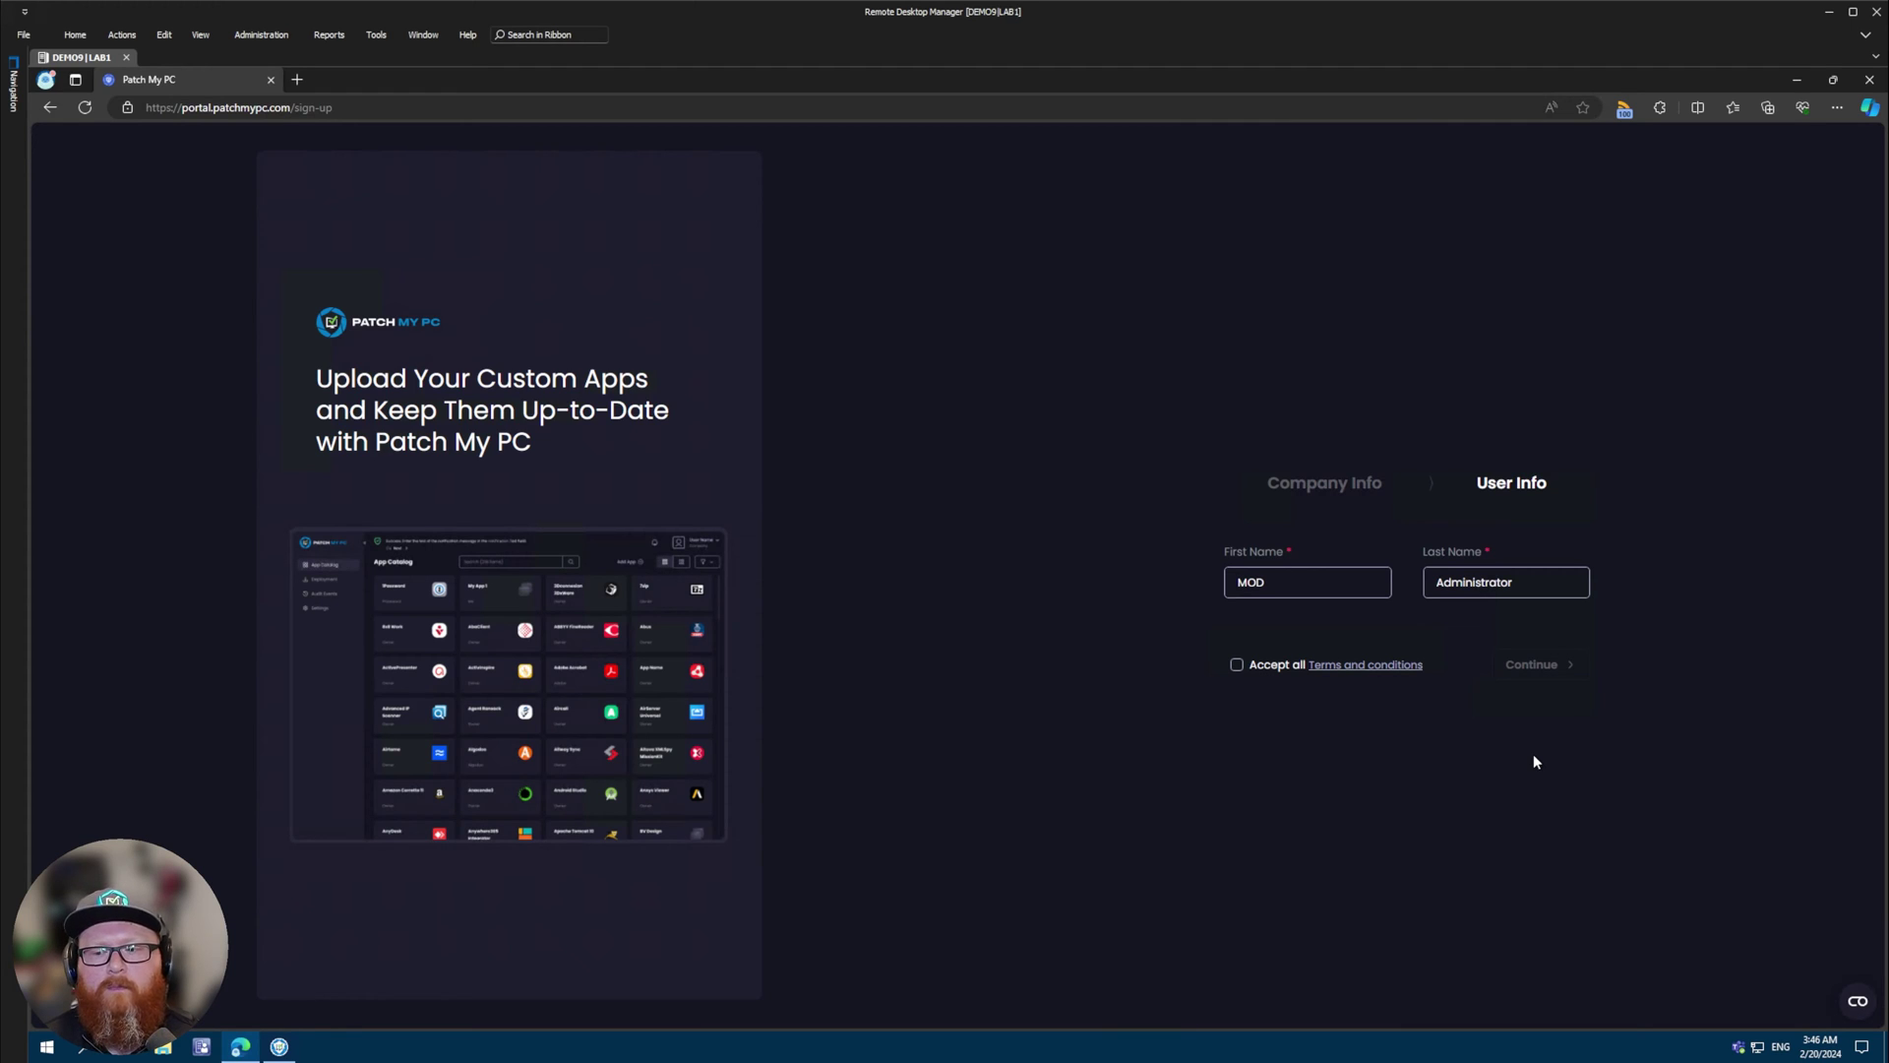
- Replace the user's first and last name, accept the terms, and submit the sign-up
double_click(1329, 589)
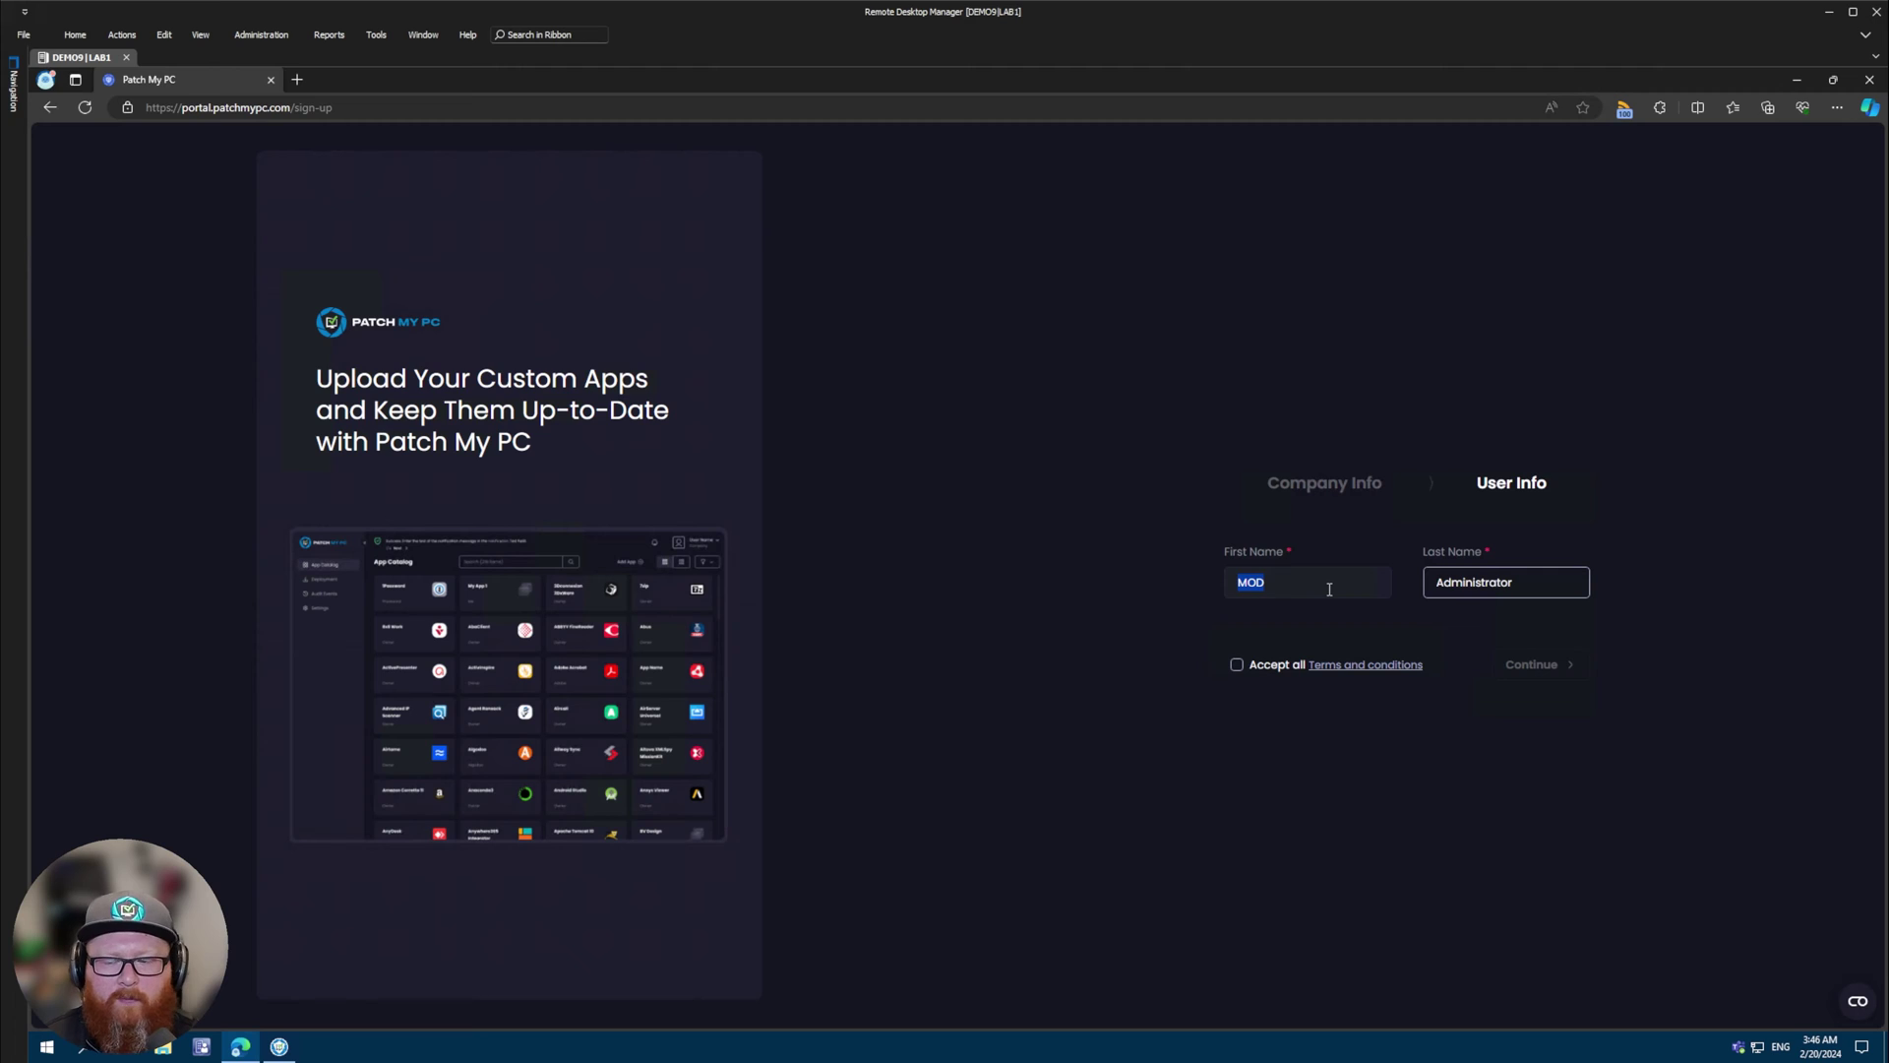
type("Scott")
key("Tab")
type("McAllister")
left_click(1257, 789)
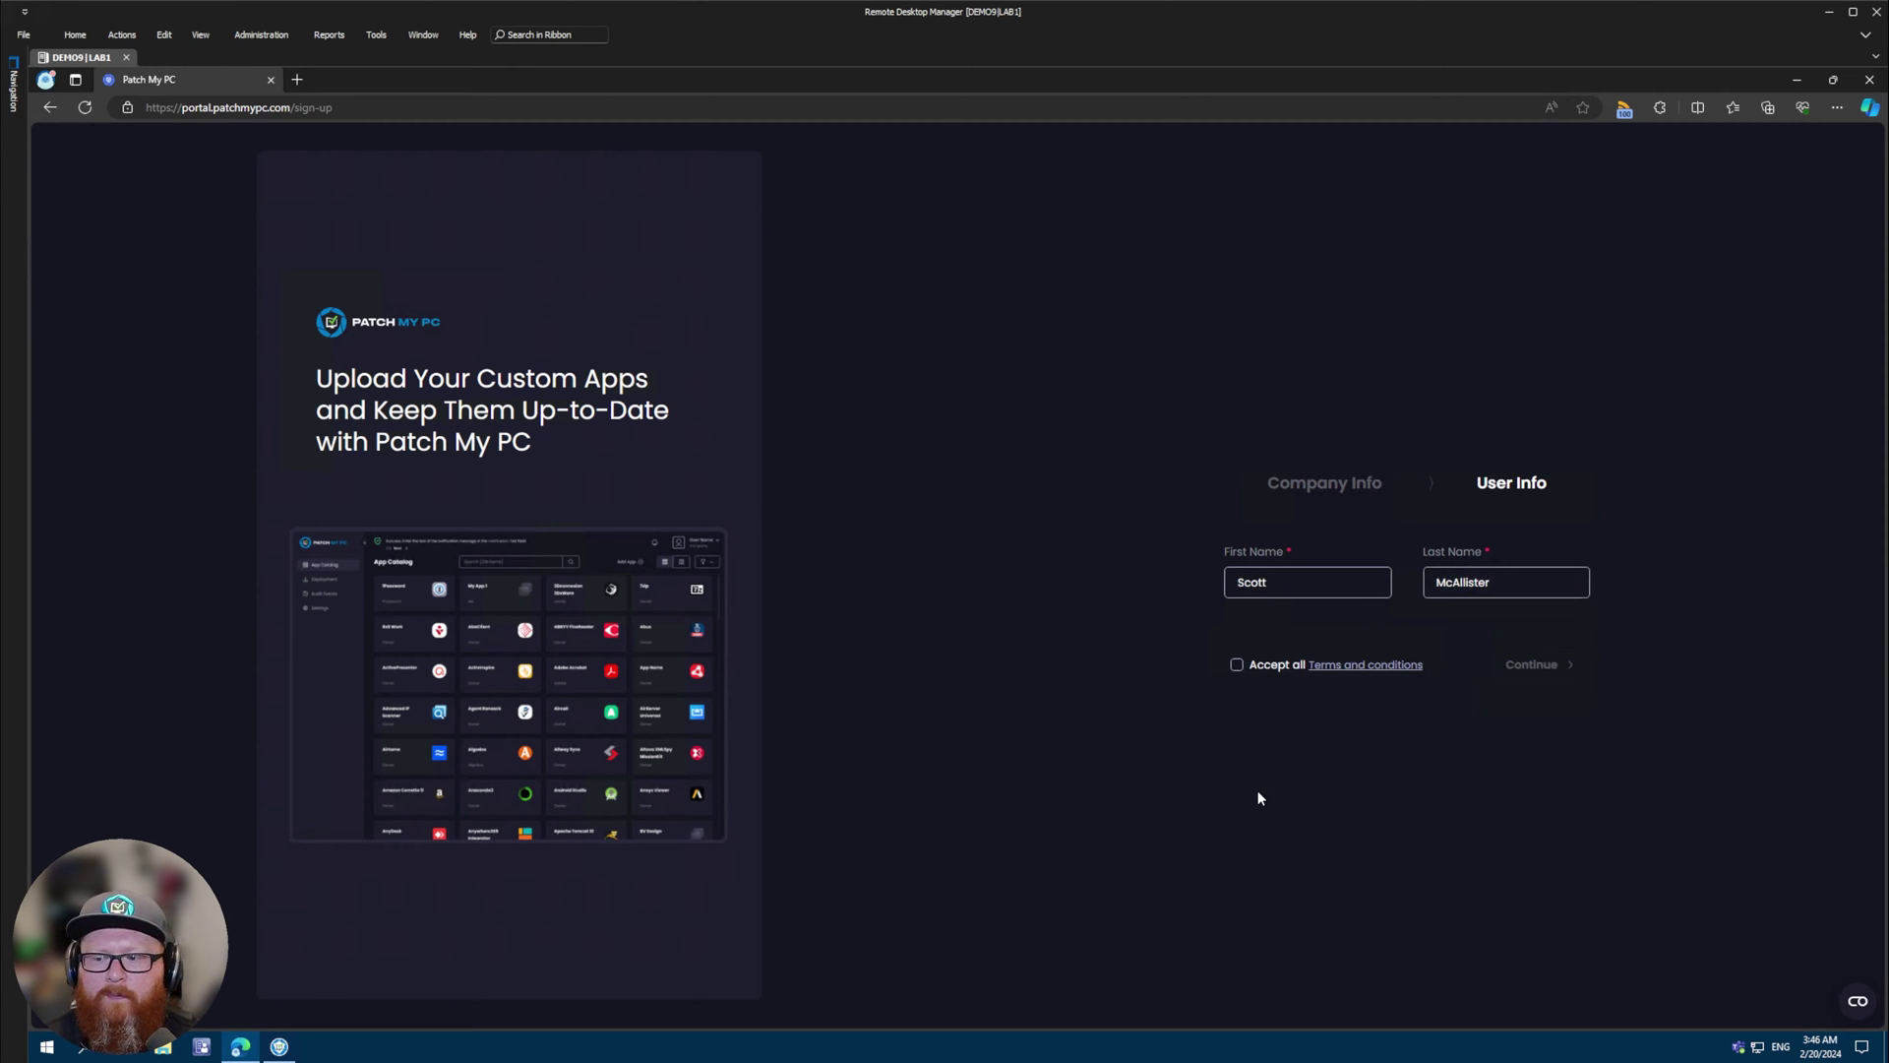
left_click(1245, 673)
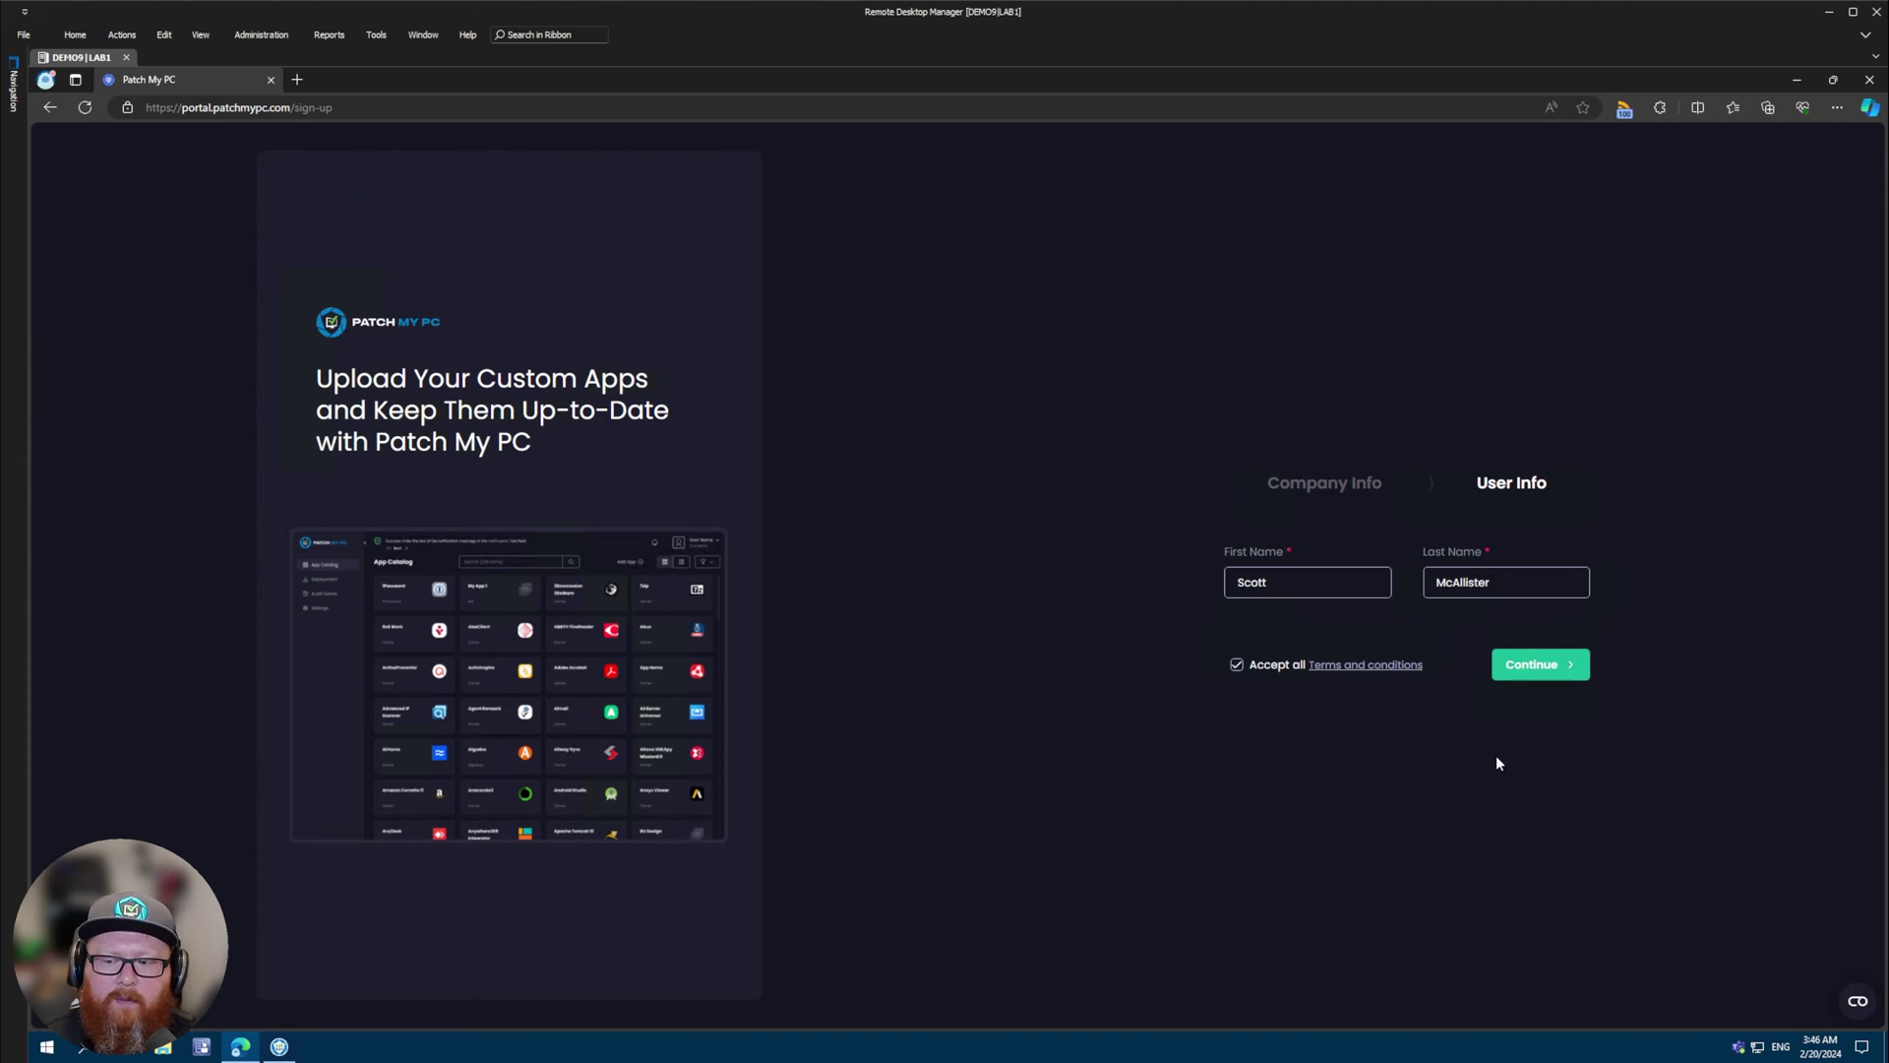
left_click(1561, 666)
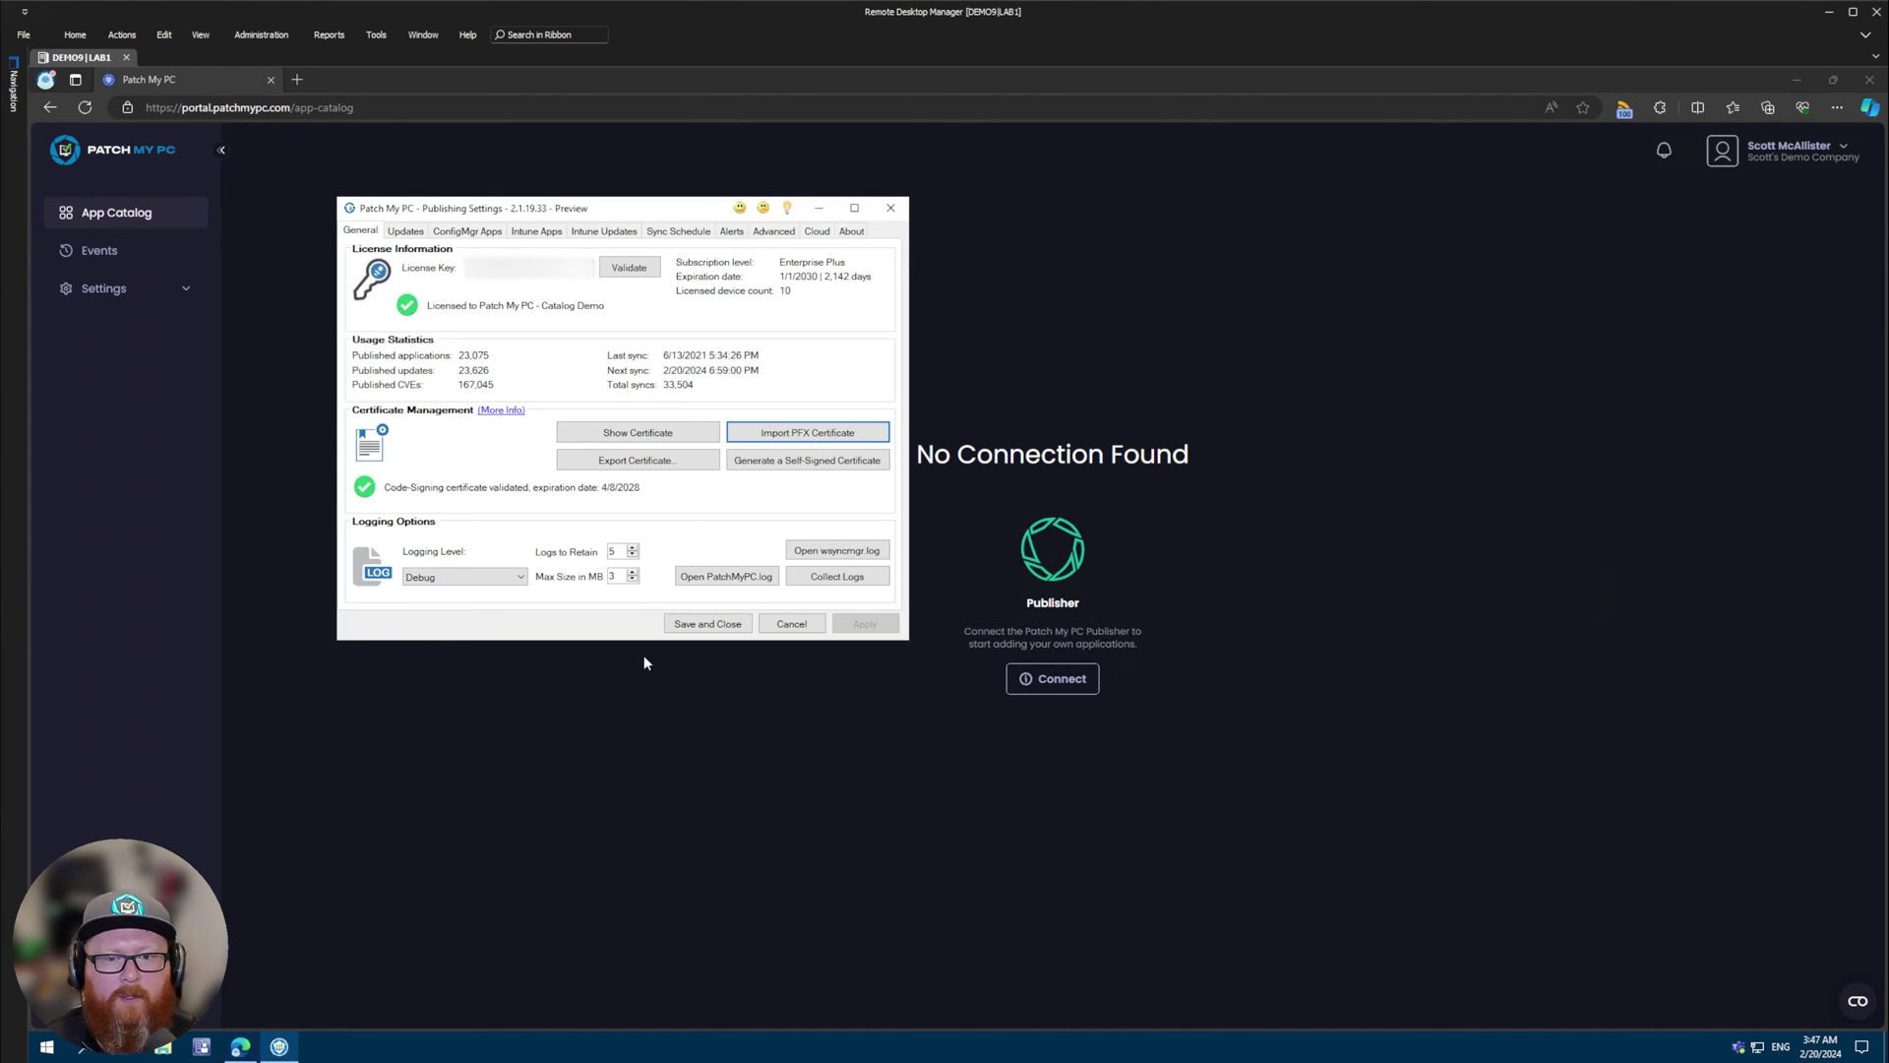
- Show the Cloud tab in Publisher's Publishing Settings
left_click(818, 232)
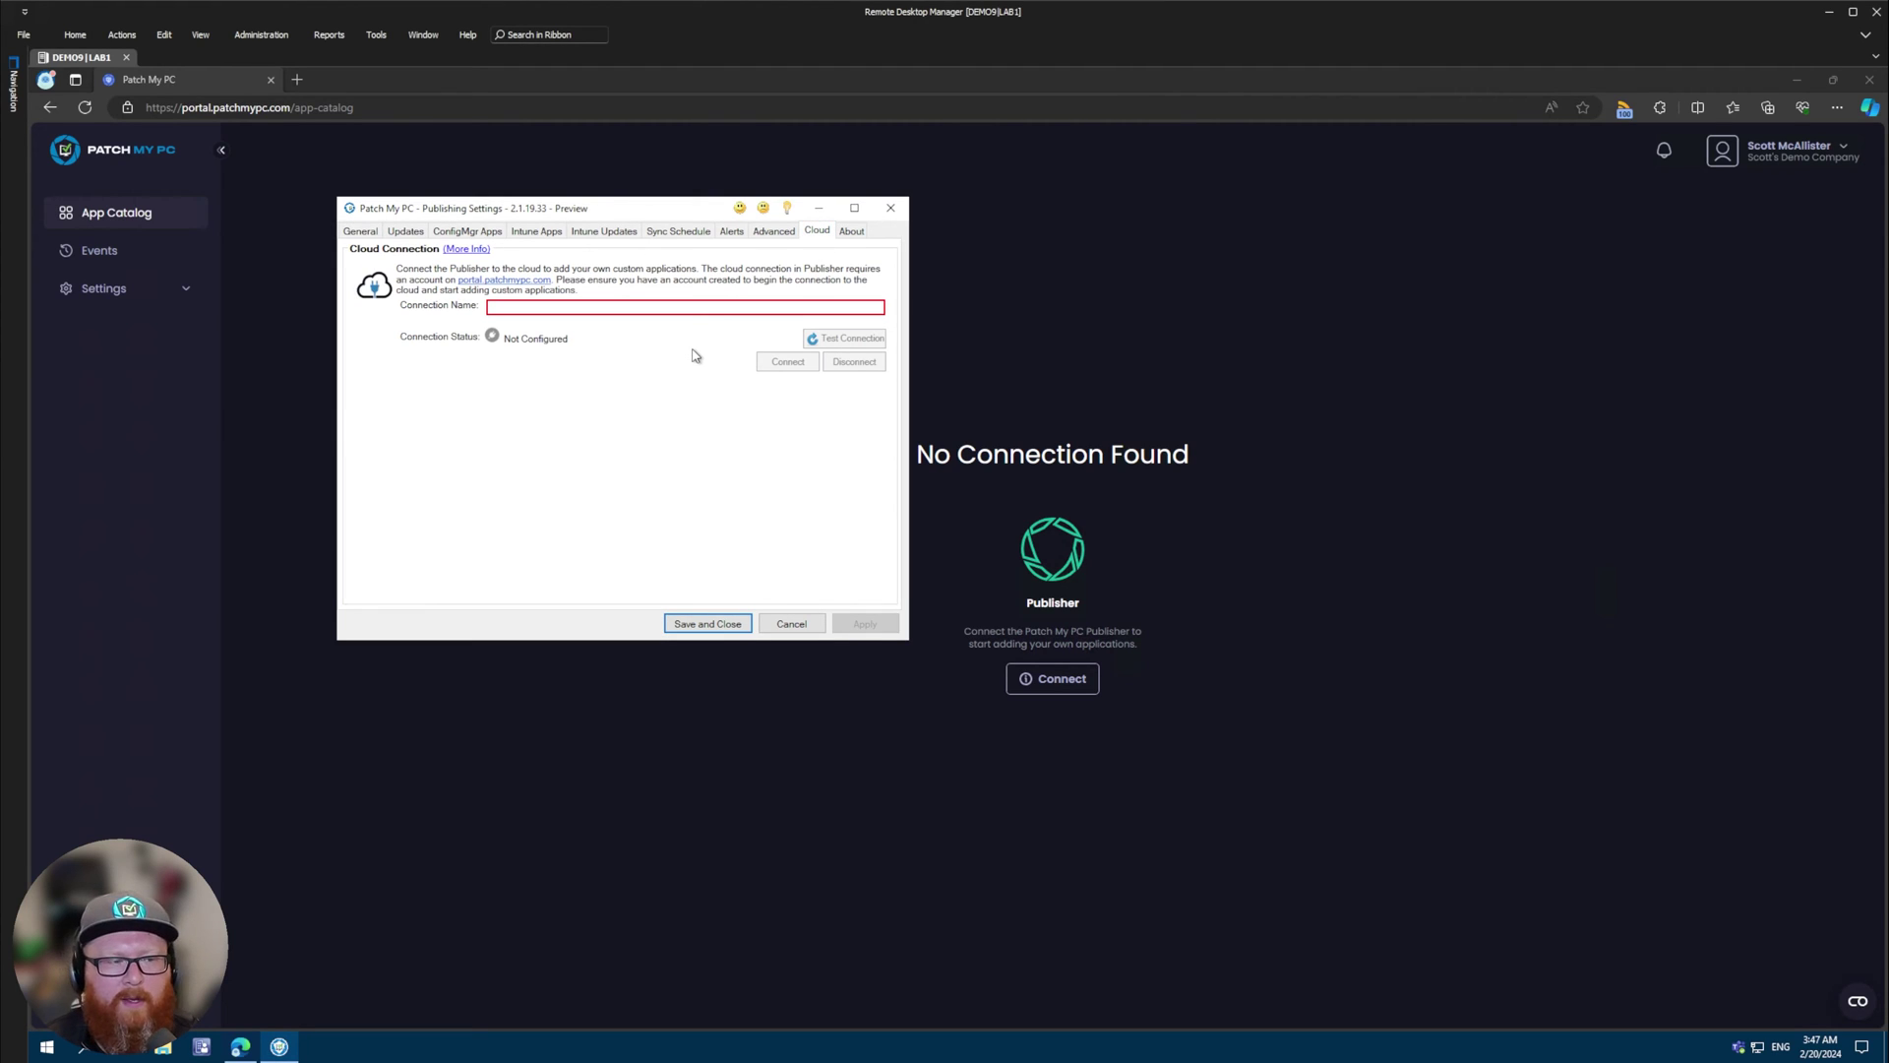
- Enter the demo company's name as the connection name and start connecting
left_click(590, 308)
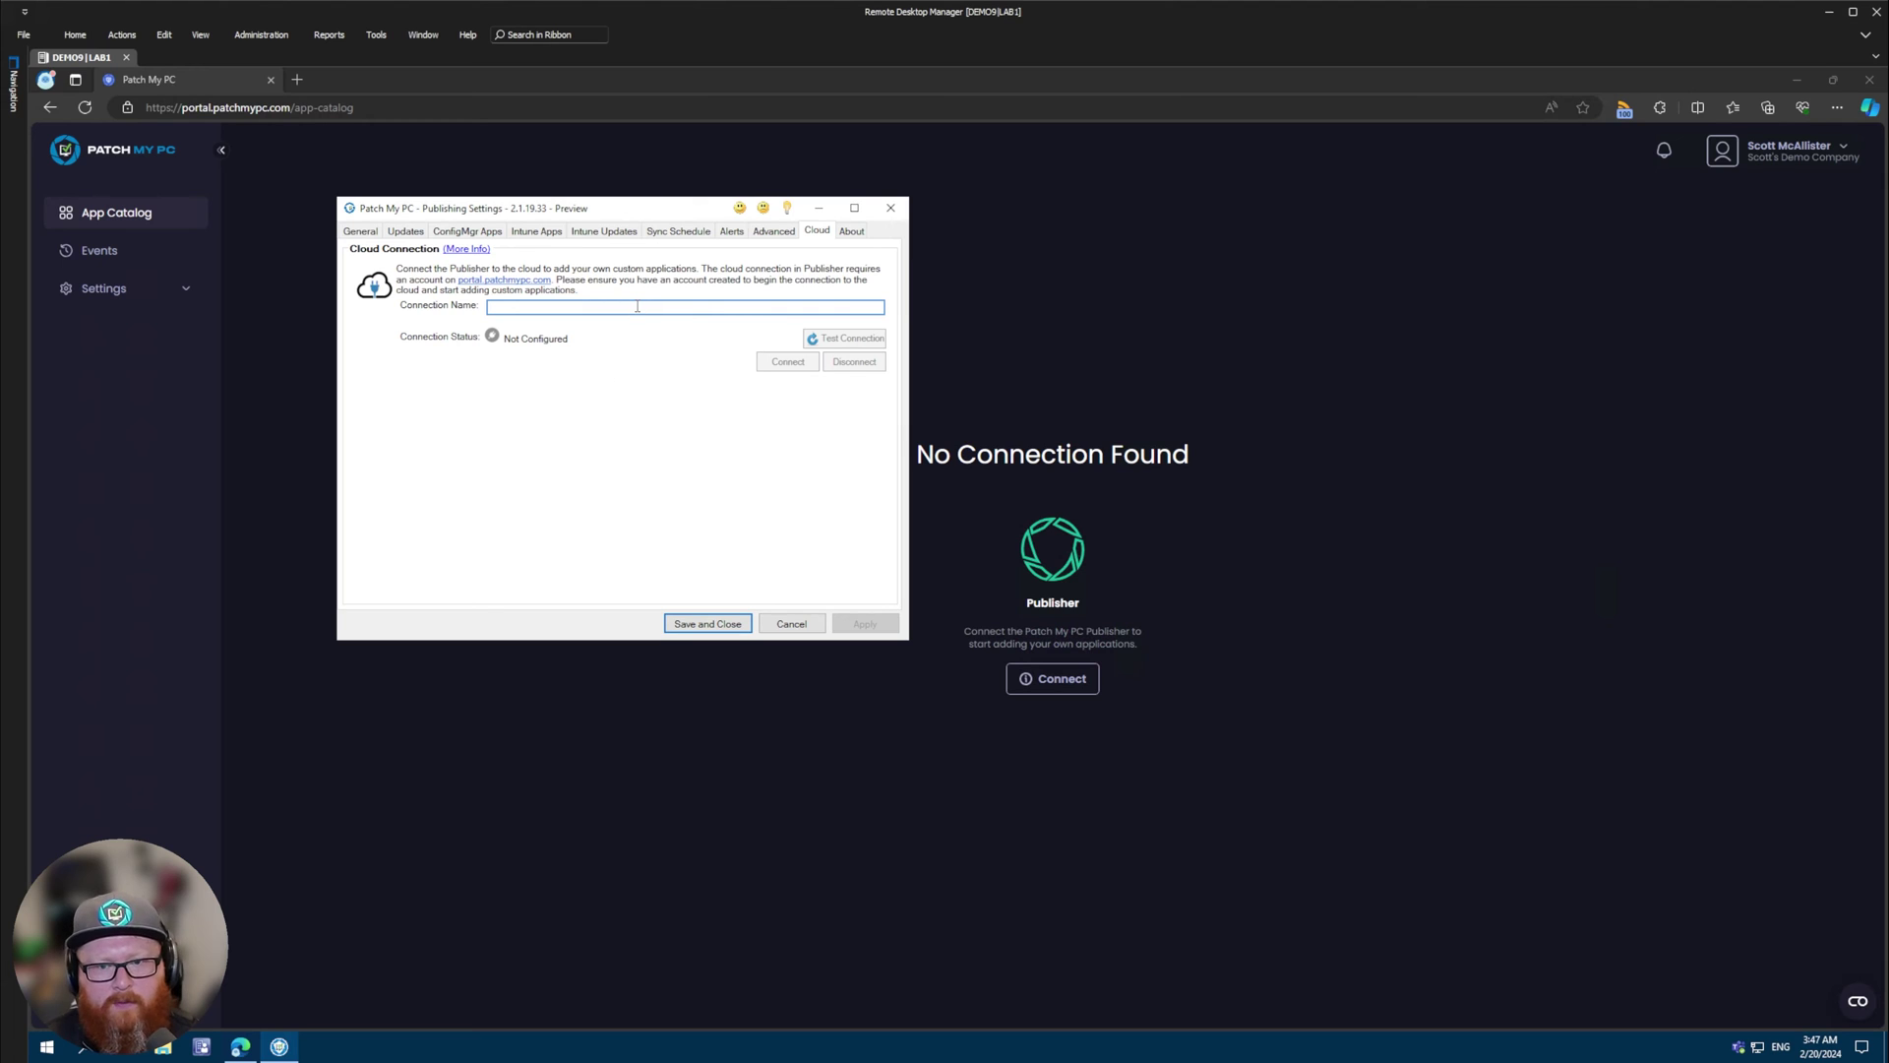
type("Scott's Demo ")
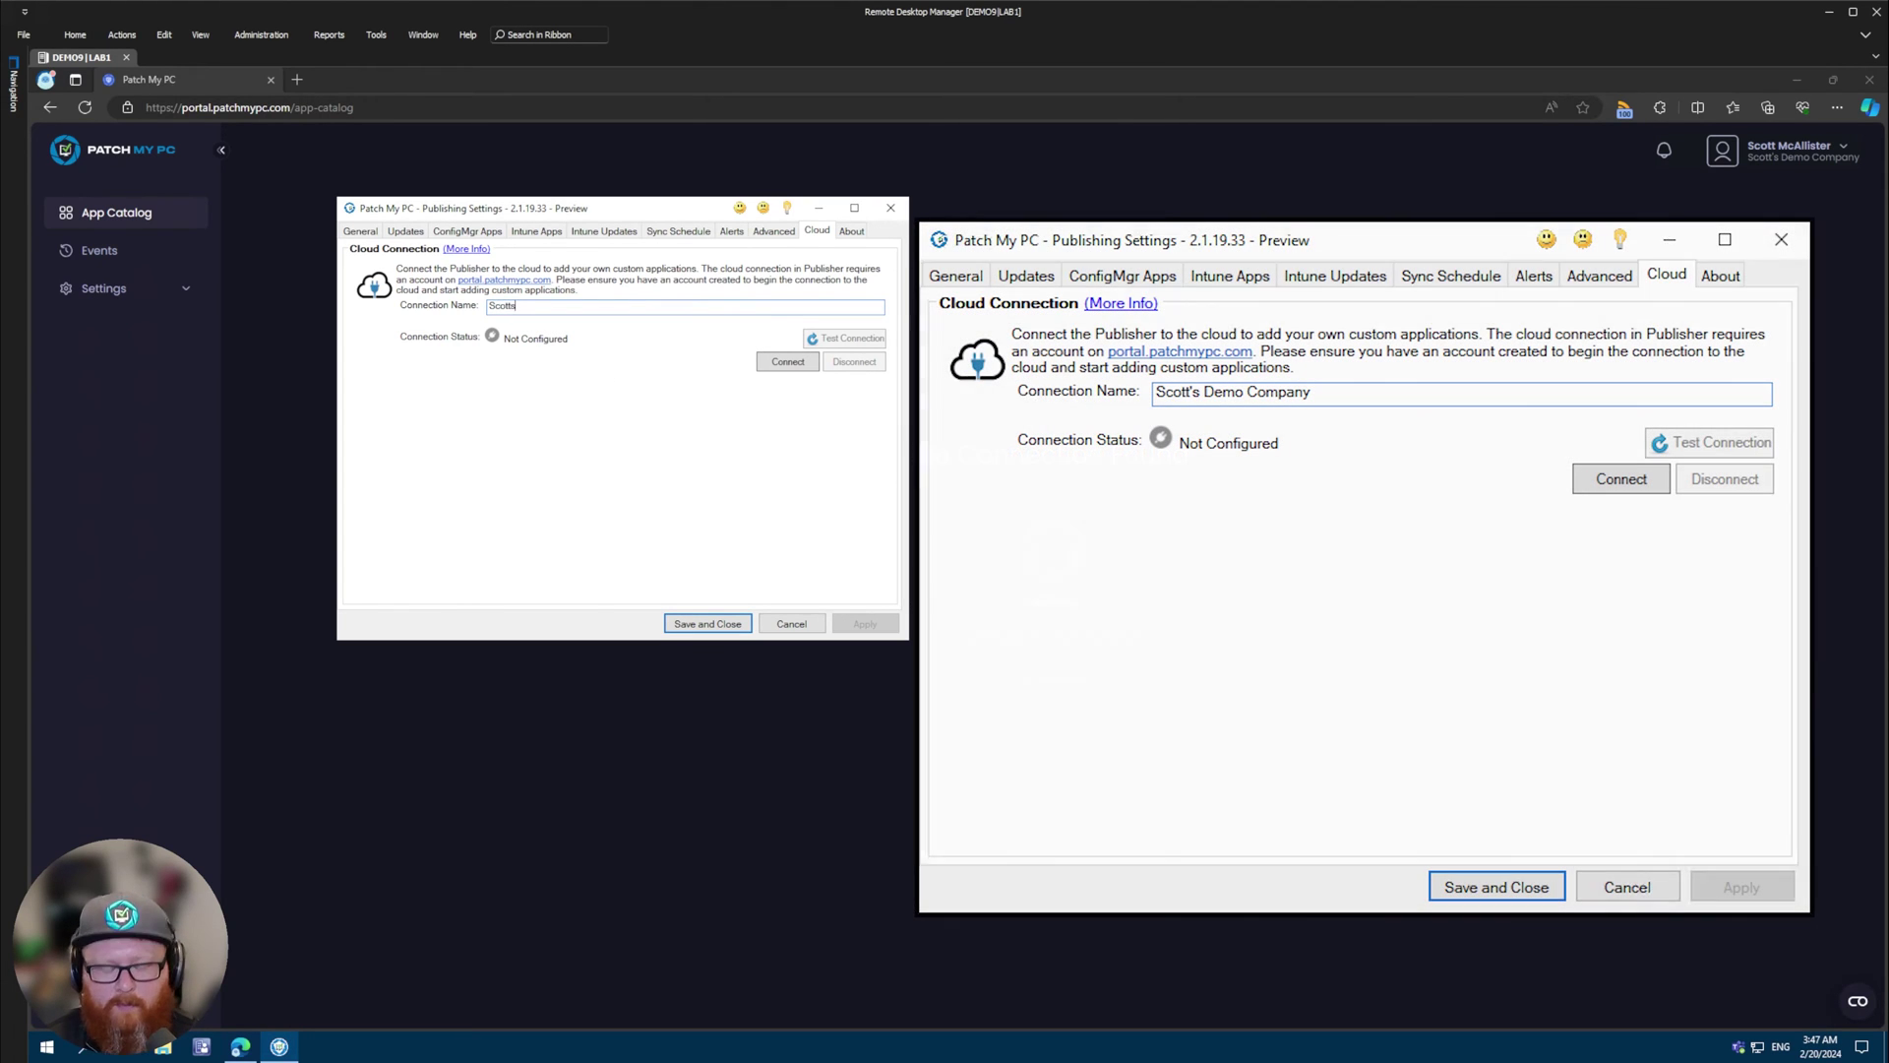
type("Company")
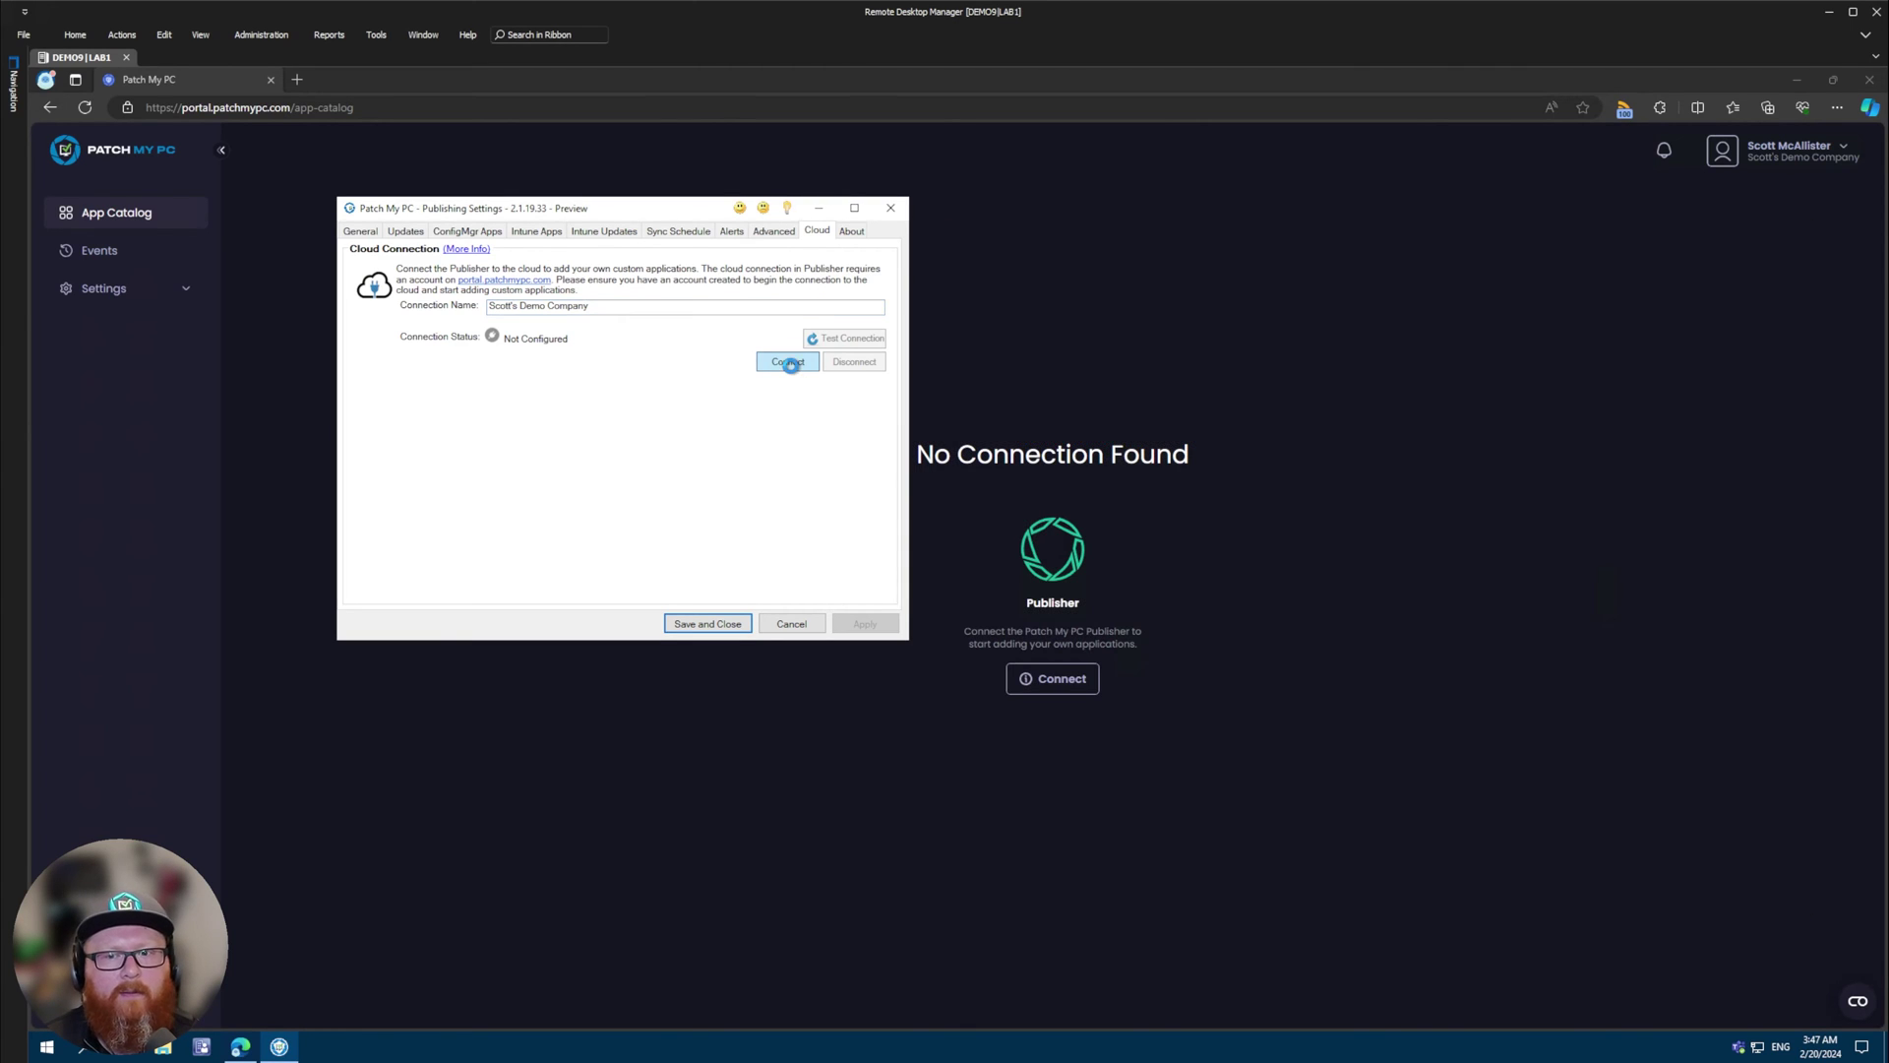
left_click(792, 370)
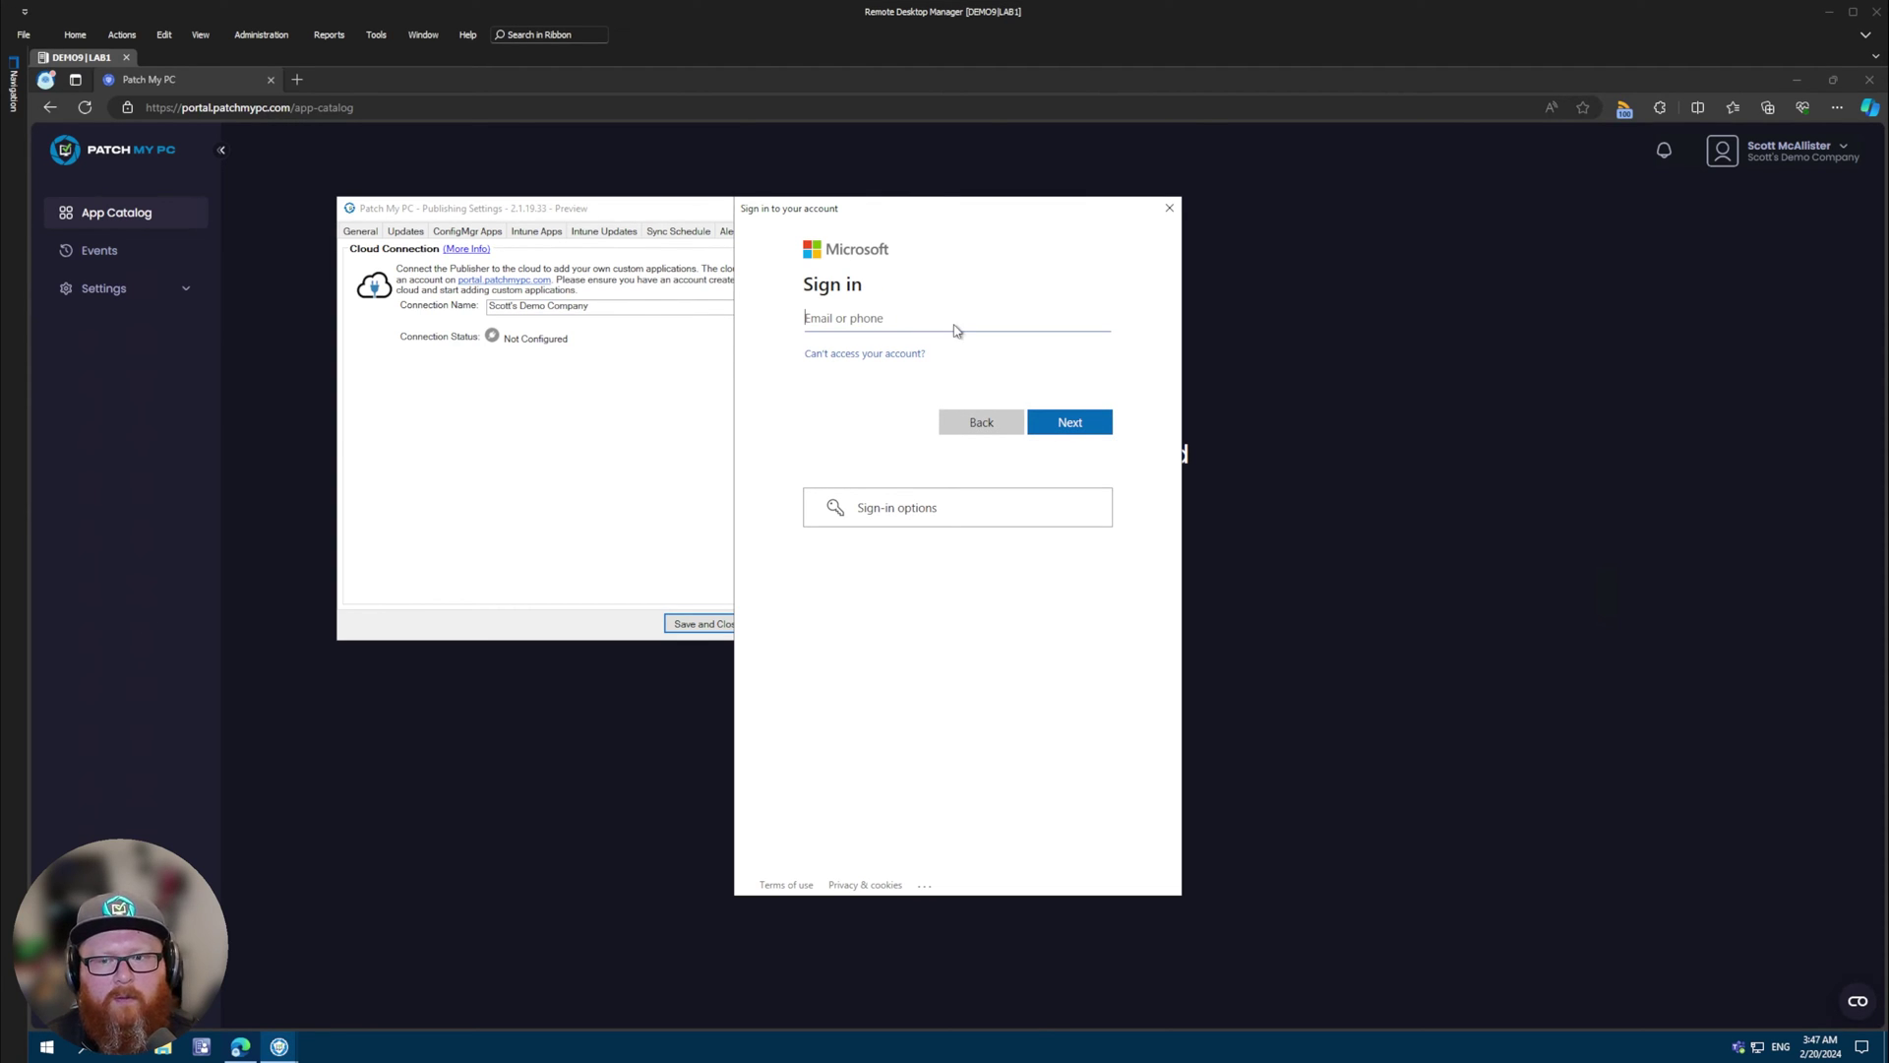
- Sign in with the admin e-mail and password to authorise Publisher's cloud connection
key("ctrl+v")
left_click(1069, 421)
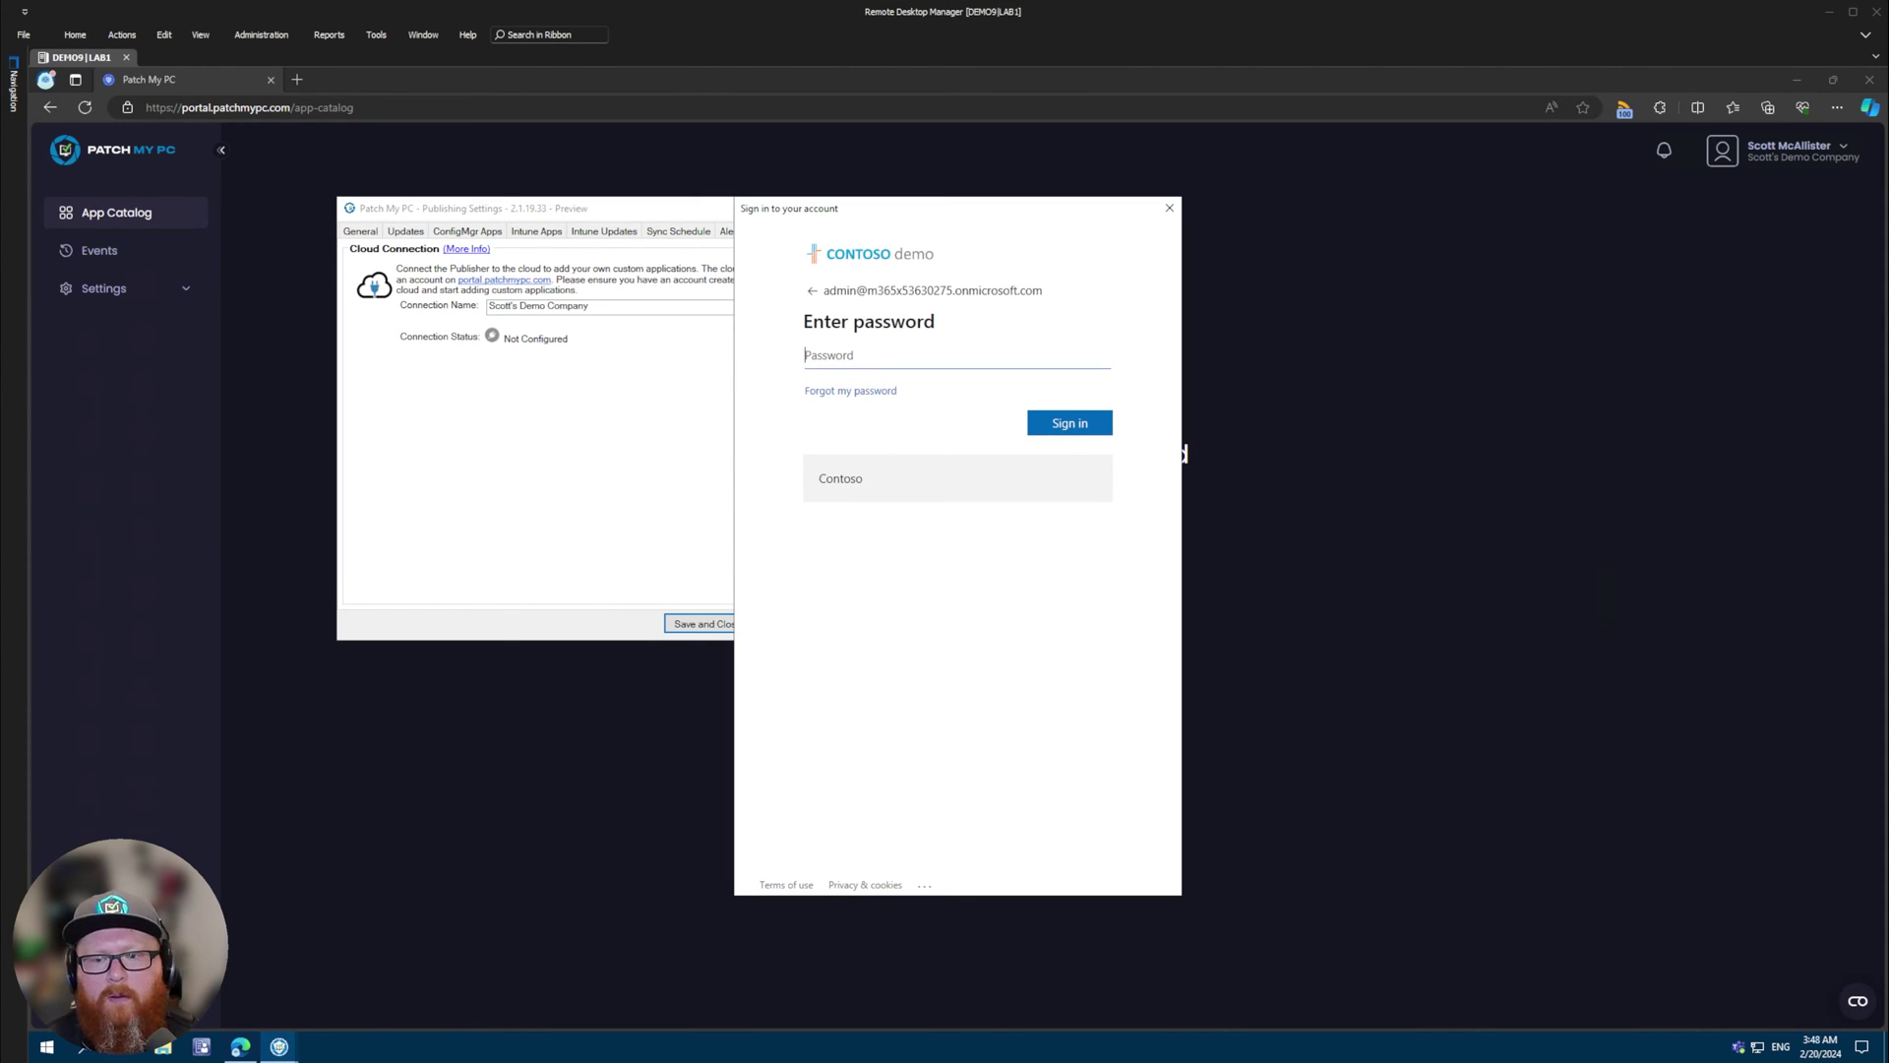
key("ctrl+v")
left_click(1110, 429)
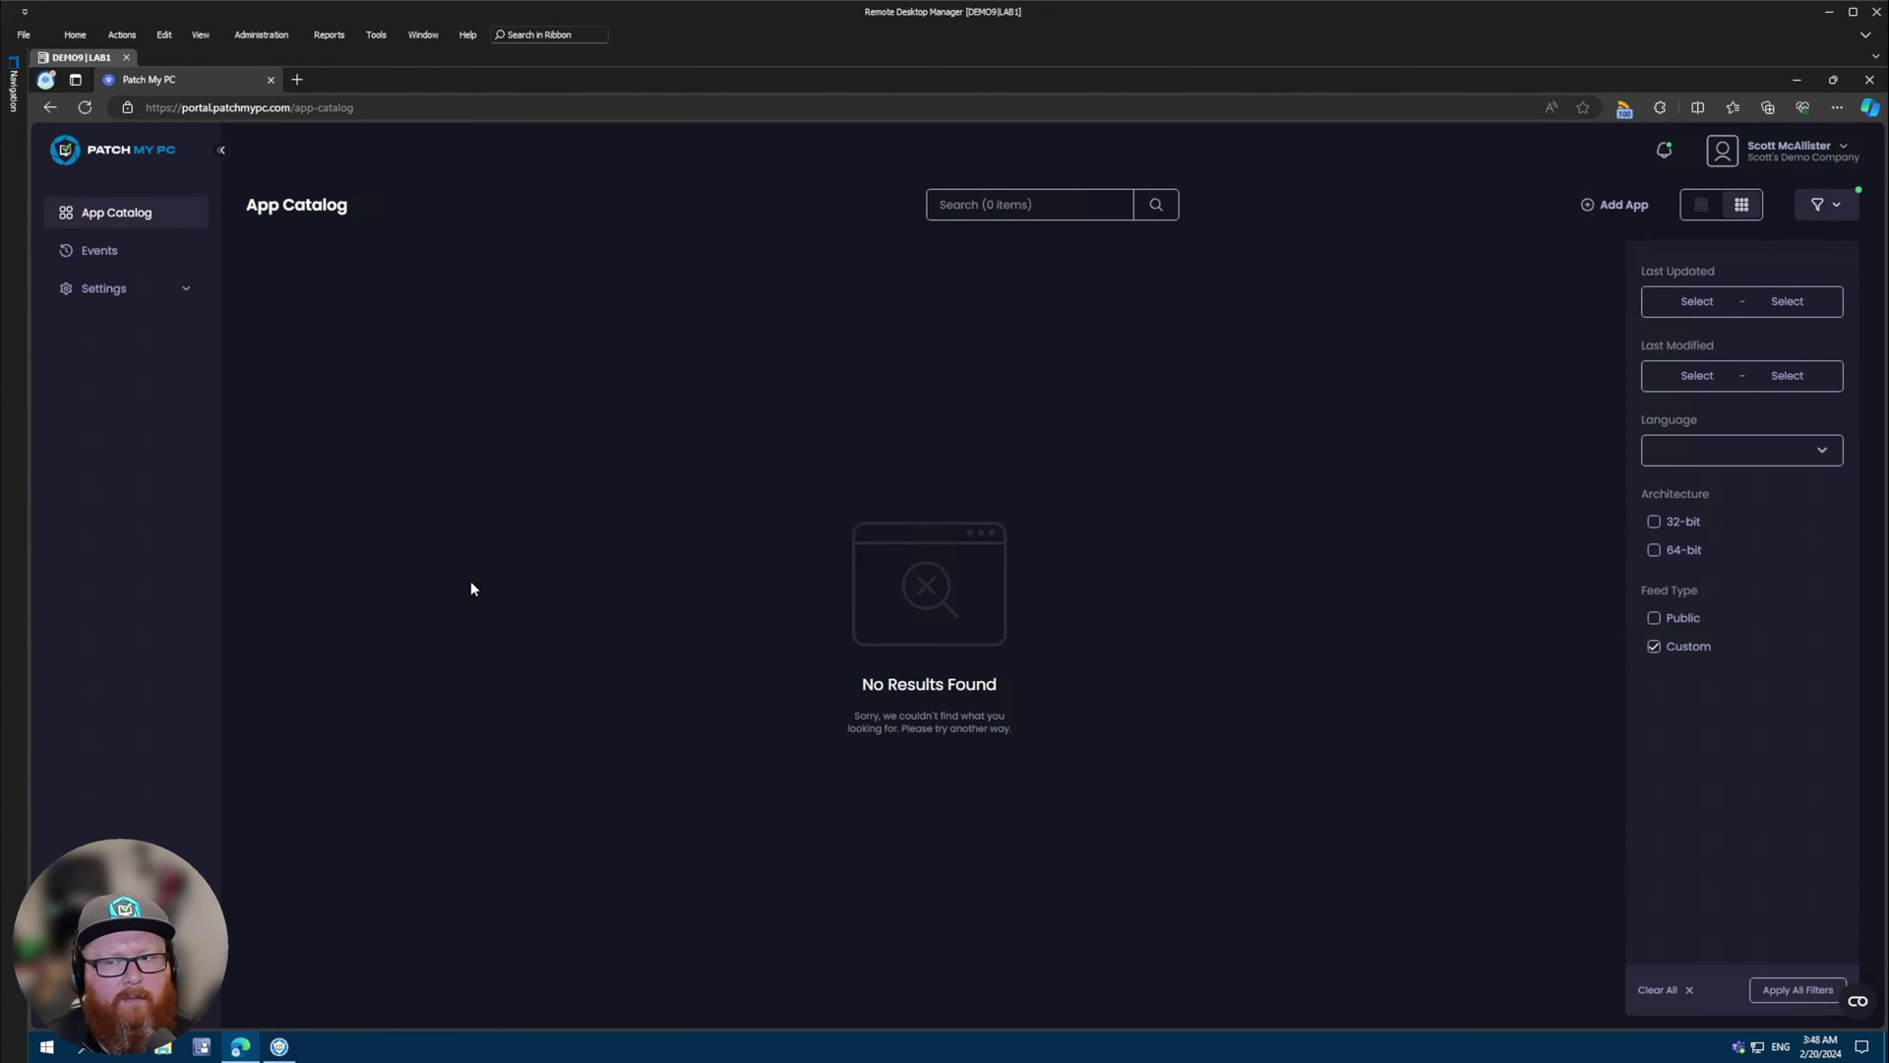
- Expand Settings in the sidebar and start a new app from the App Catalog
left_click(185, 288)
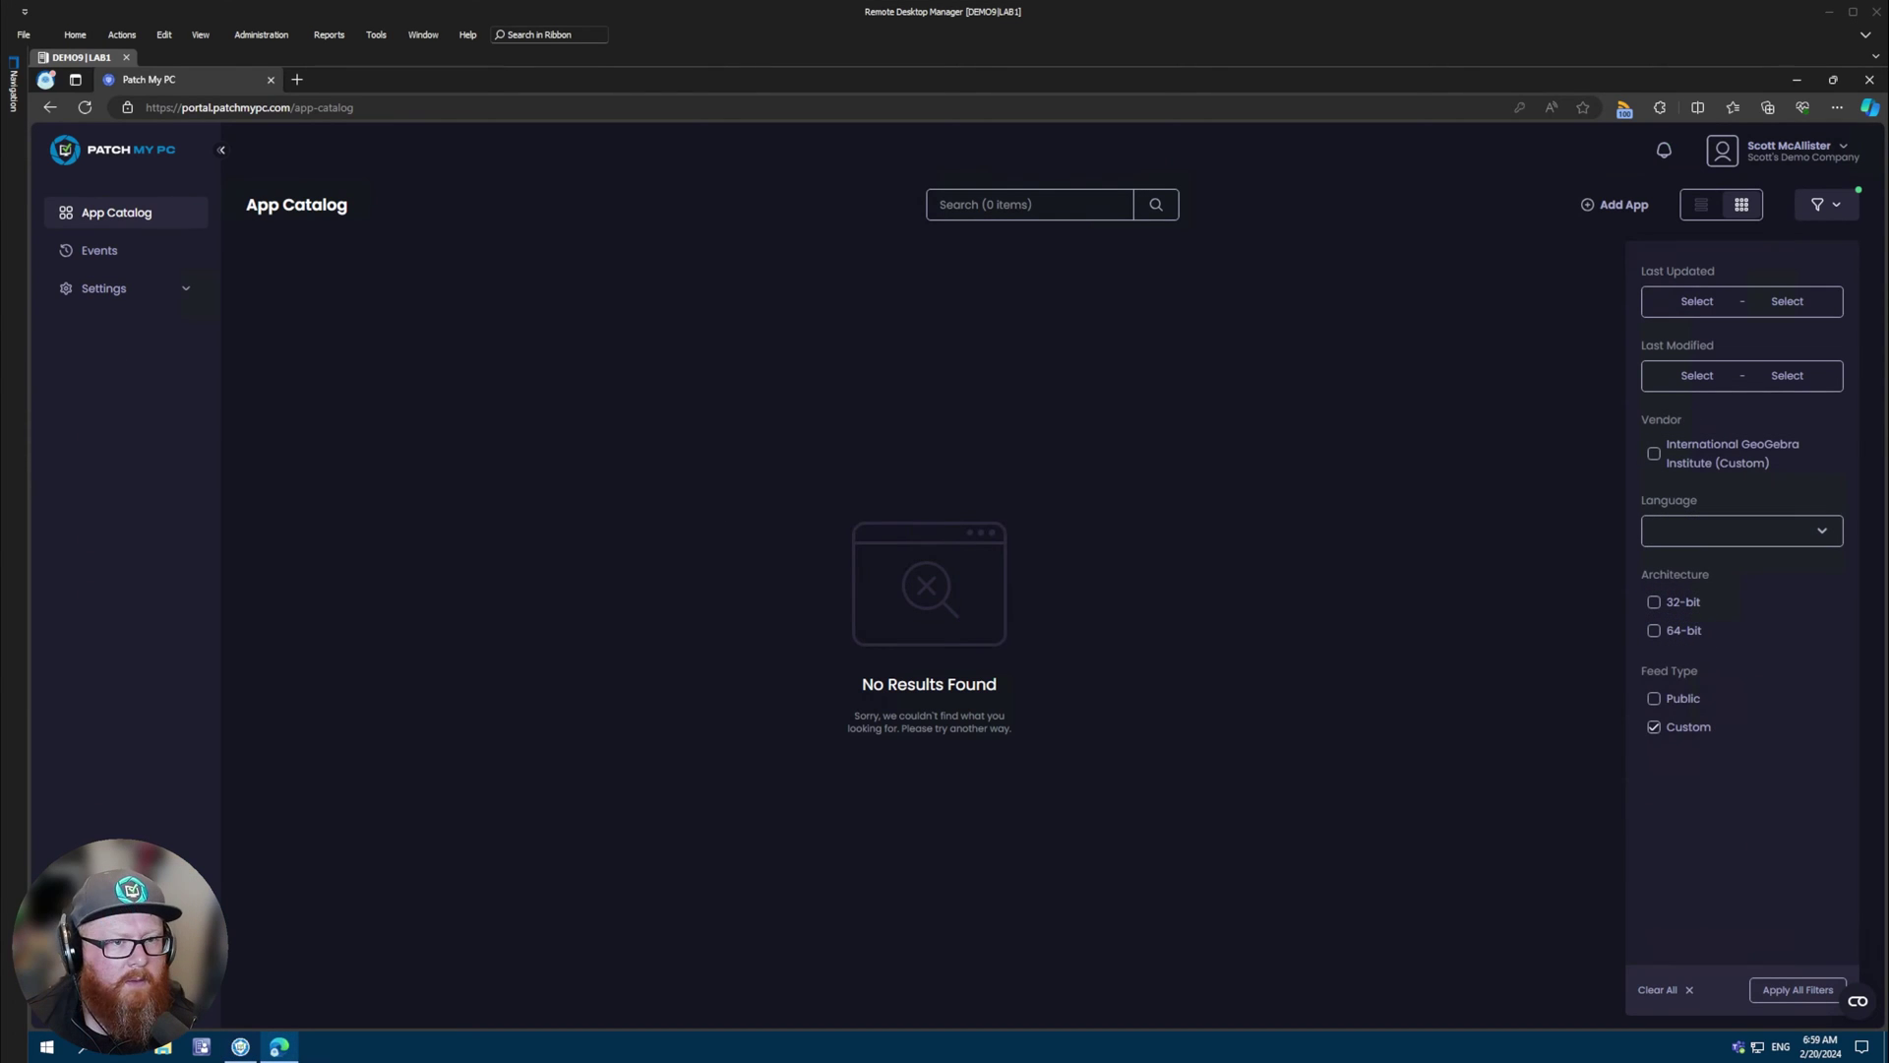
left_click(1621, 207)
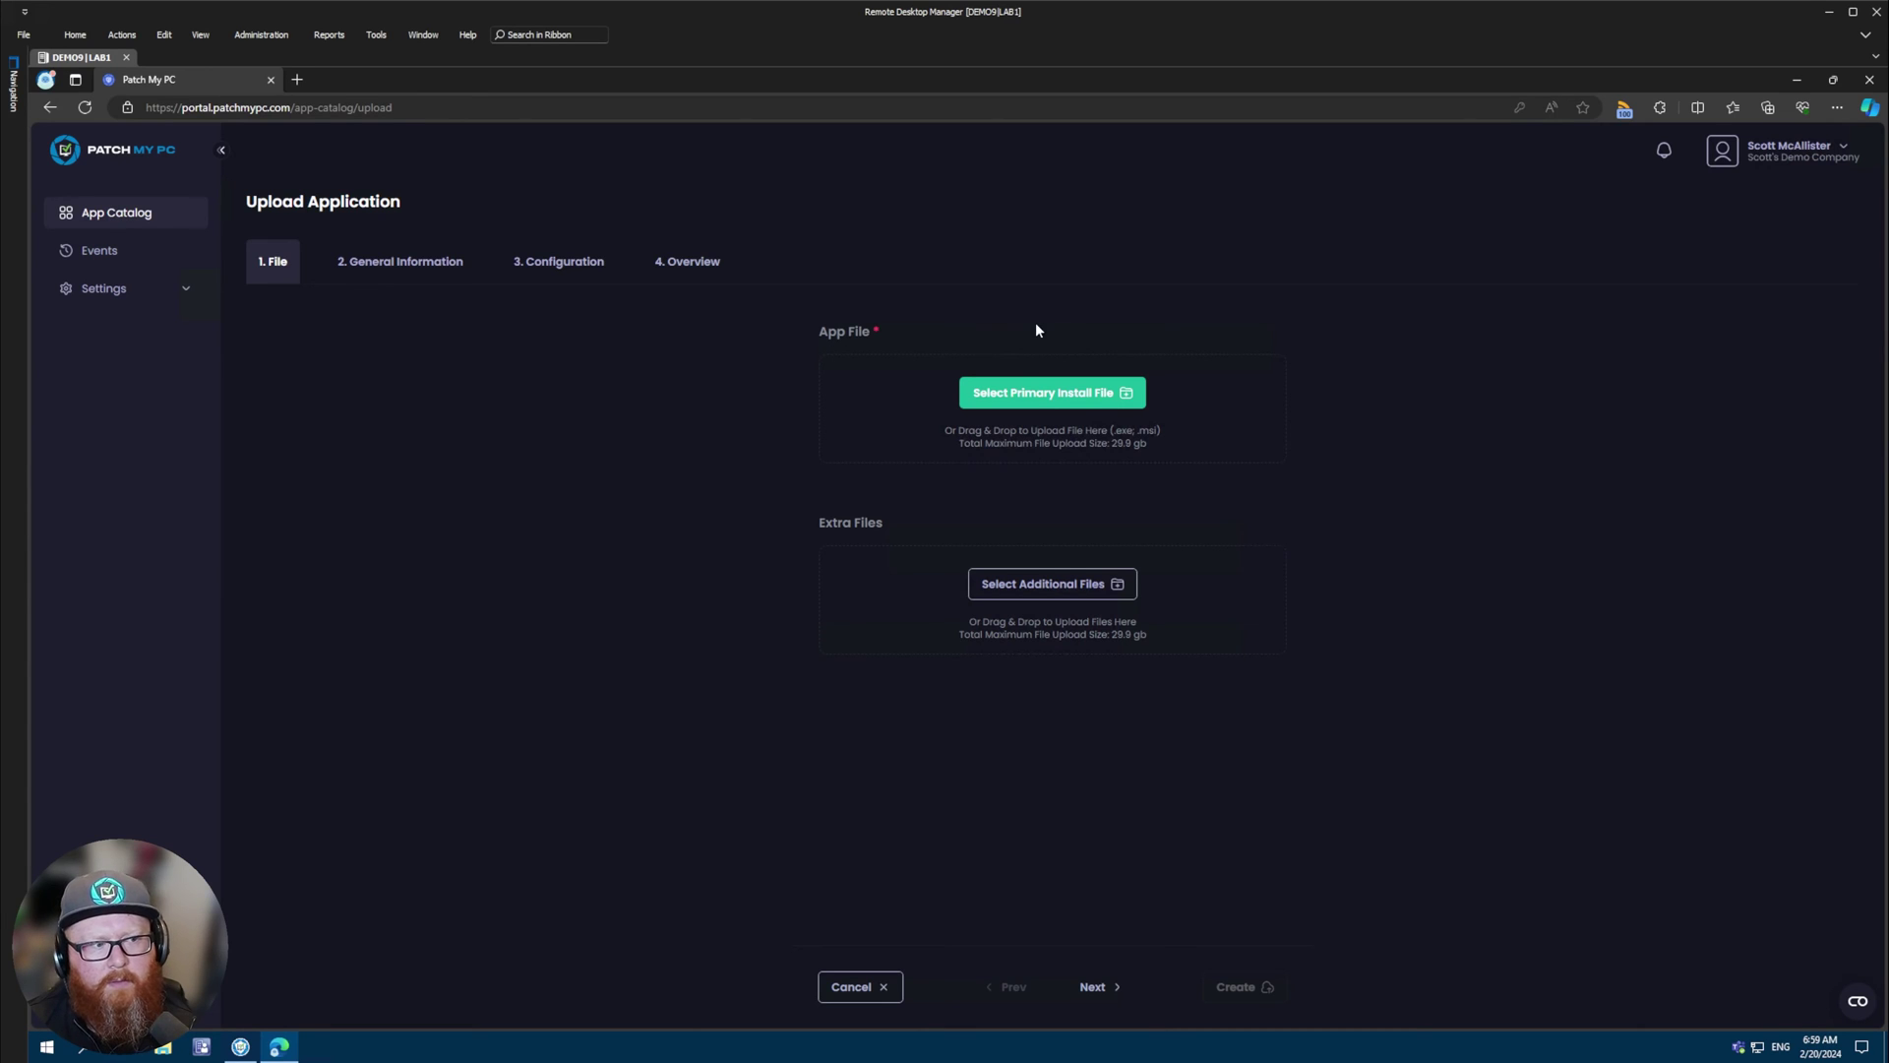
- Upload GeoGebra-Windows-Installer-6-0-823-0.msi as the primary install file and continue
left_click(1048, 401)
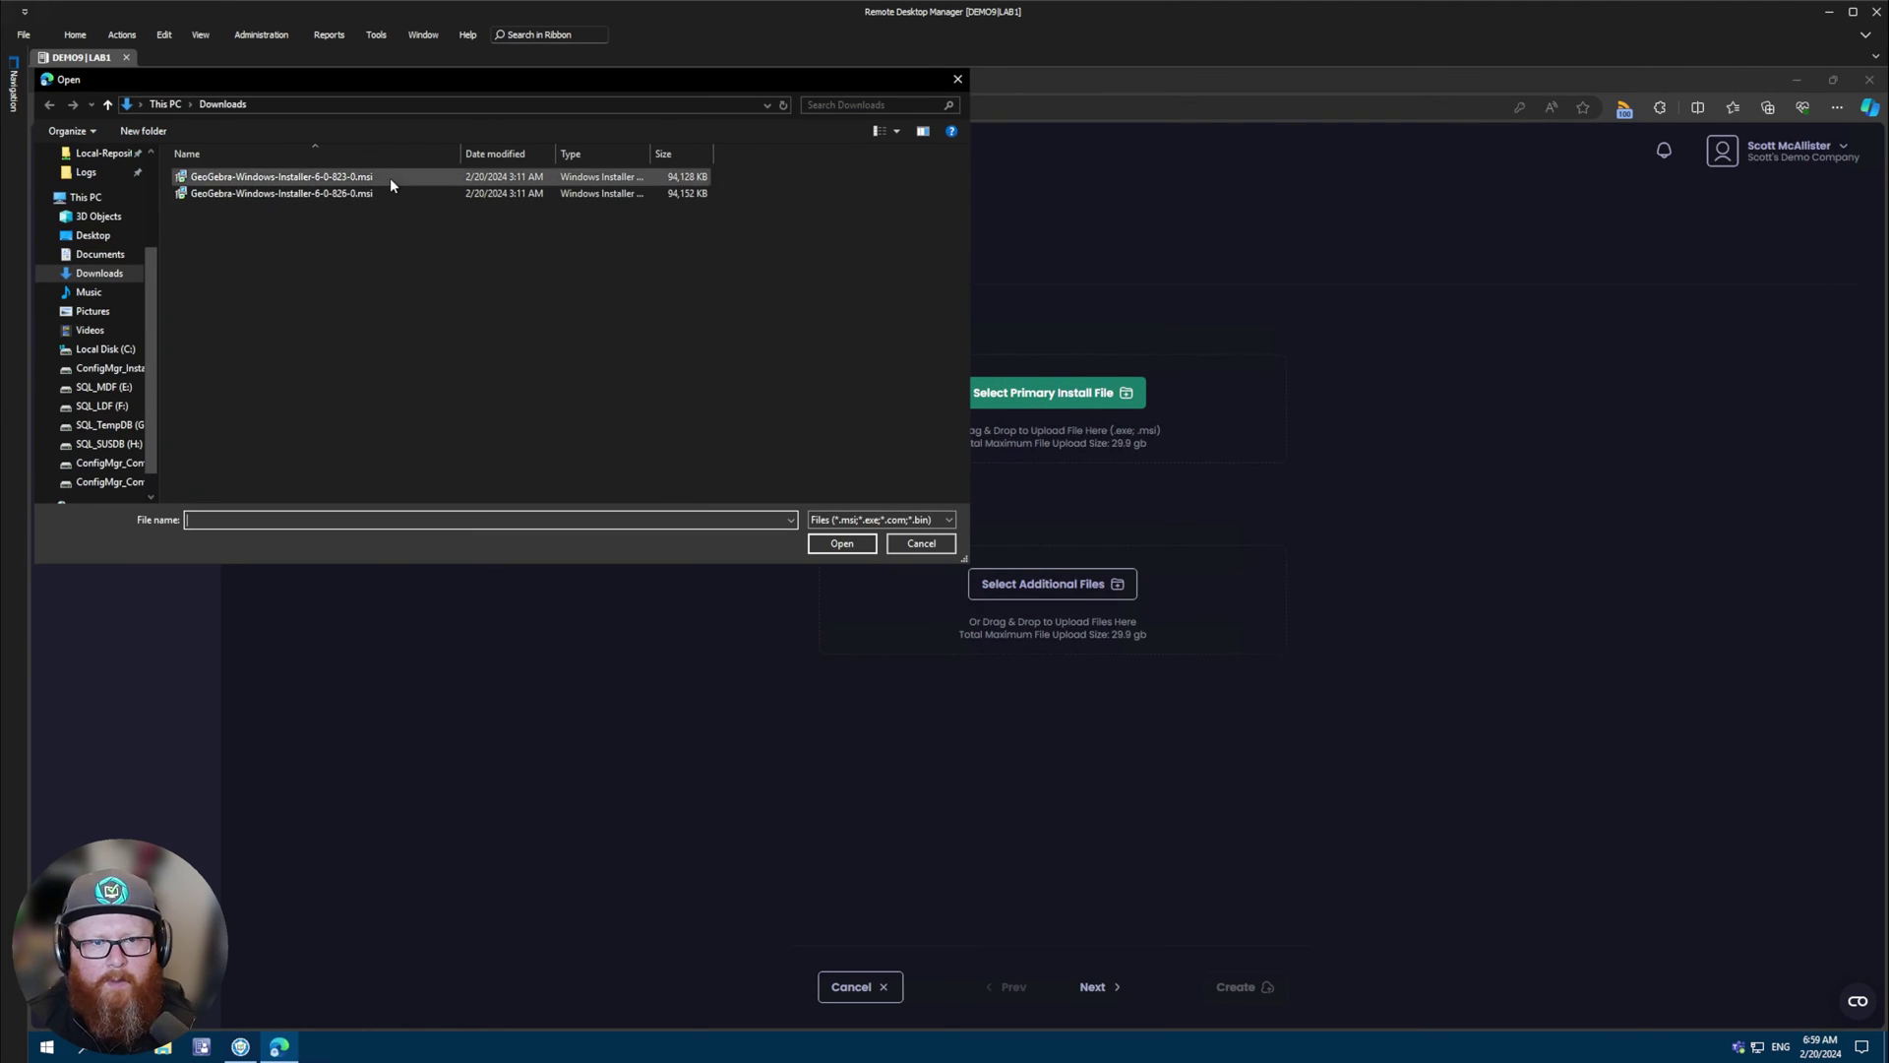
double_click(390, 177)
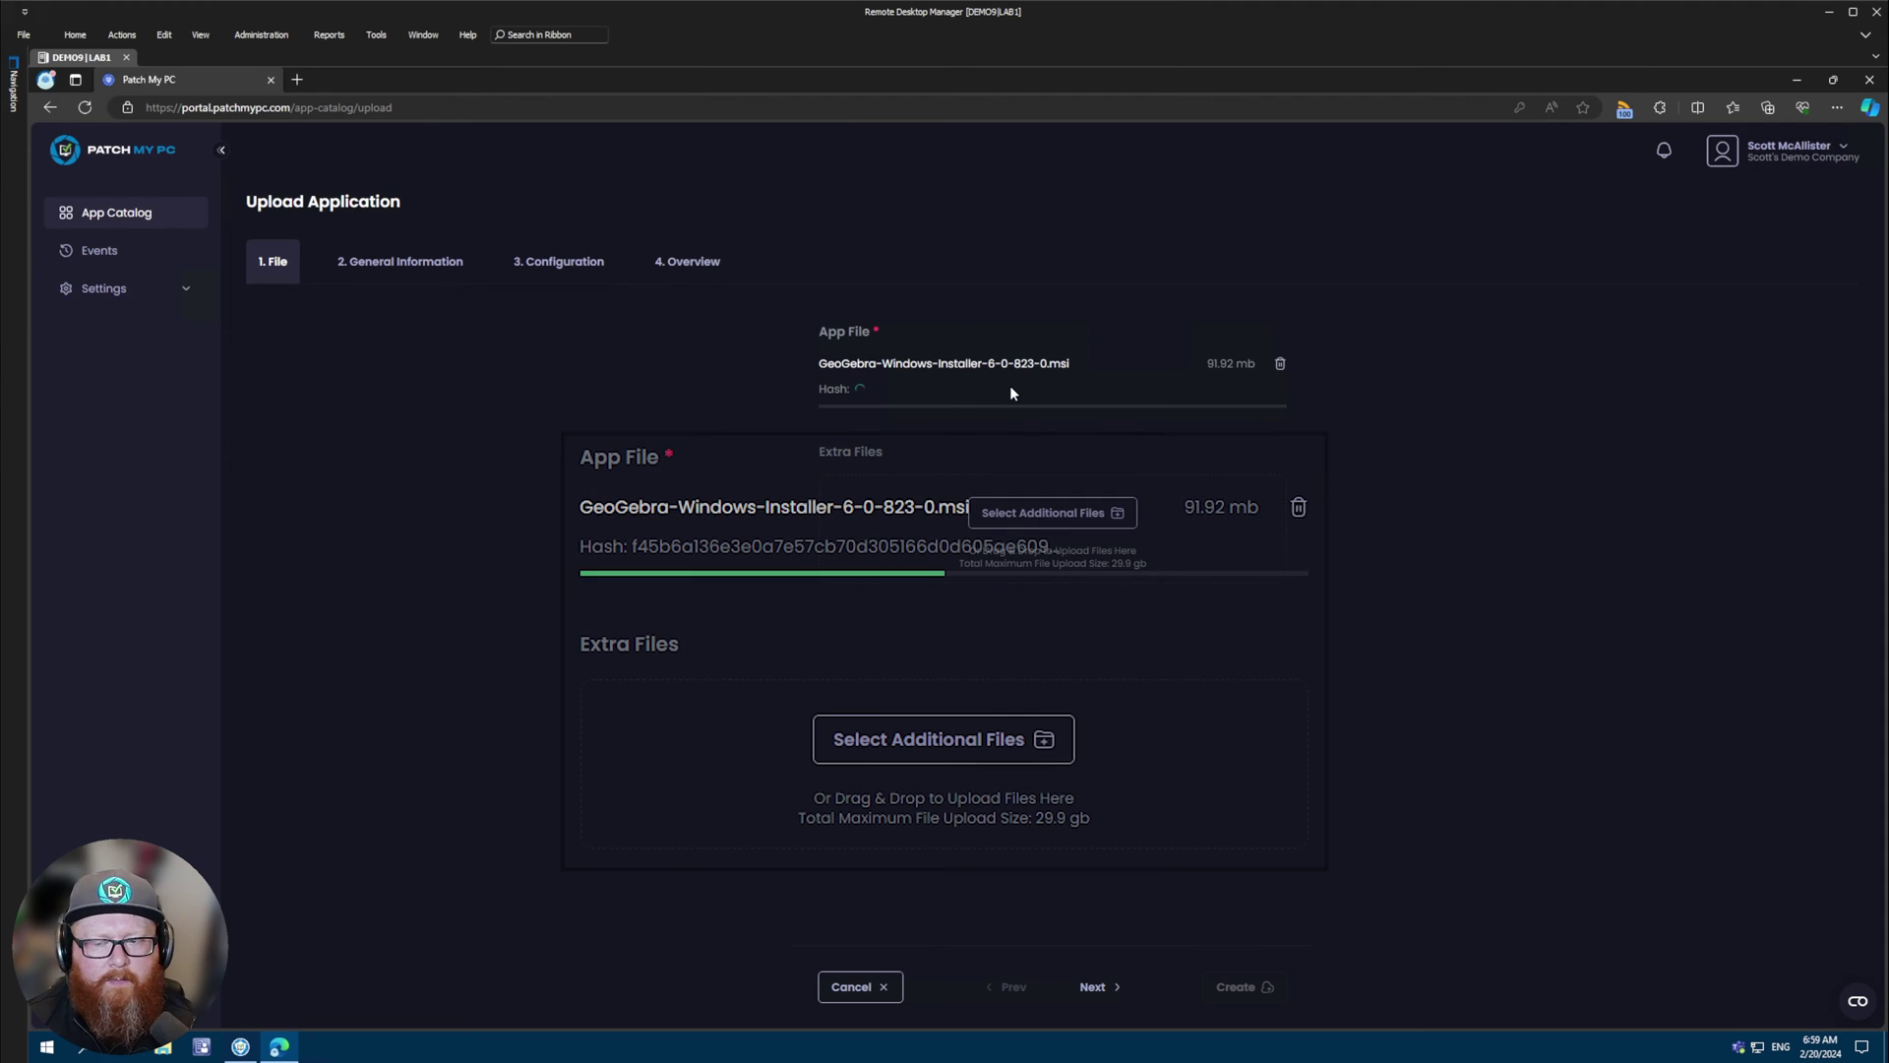
left_click(1094, 991)
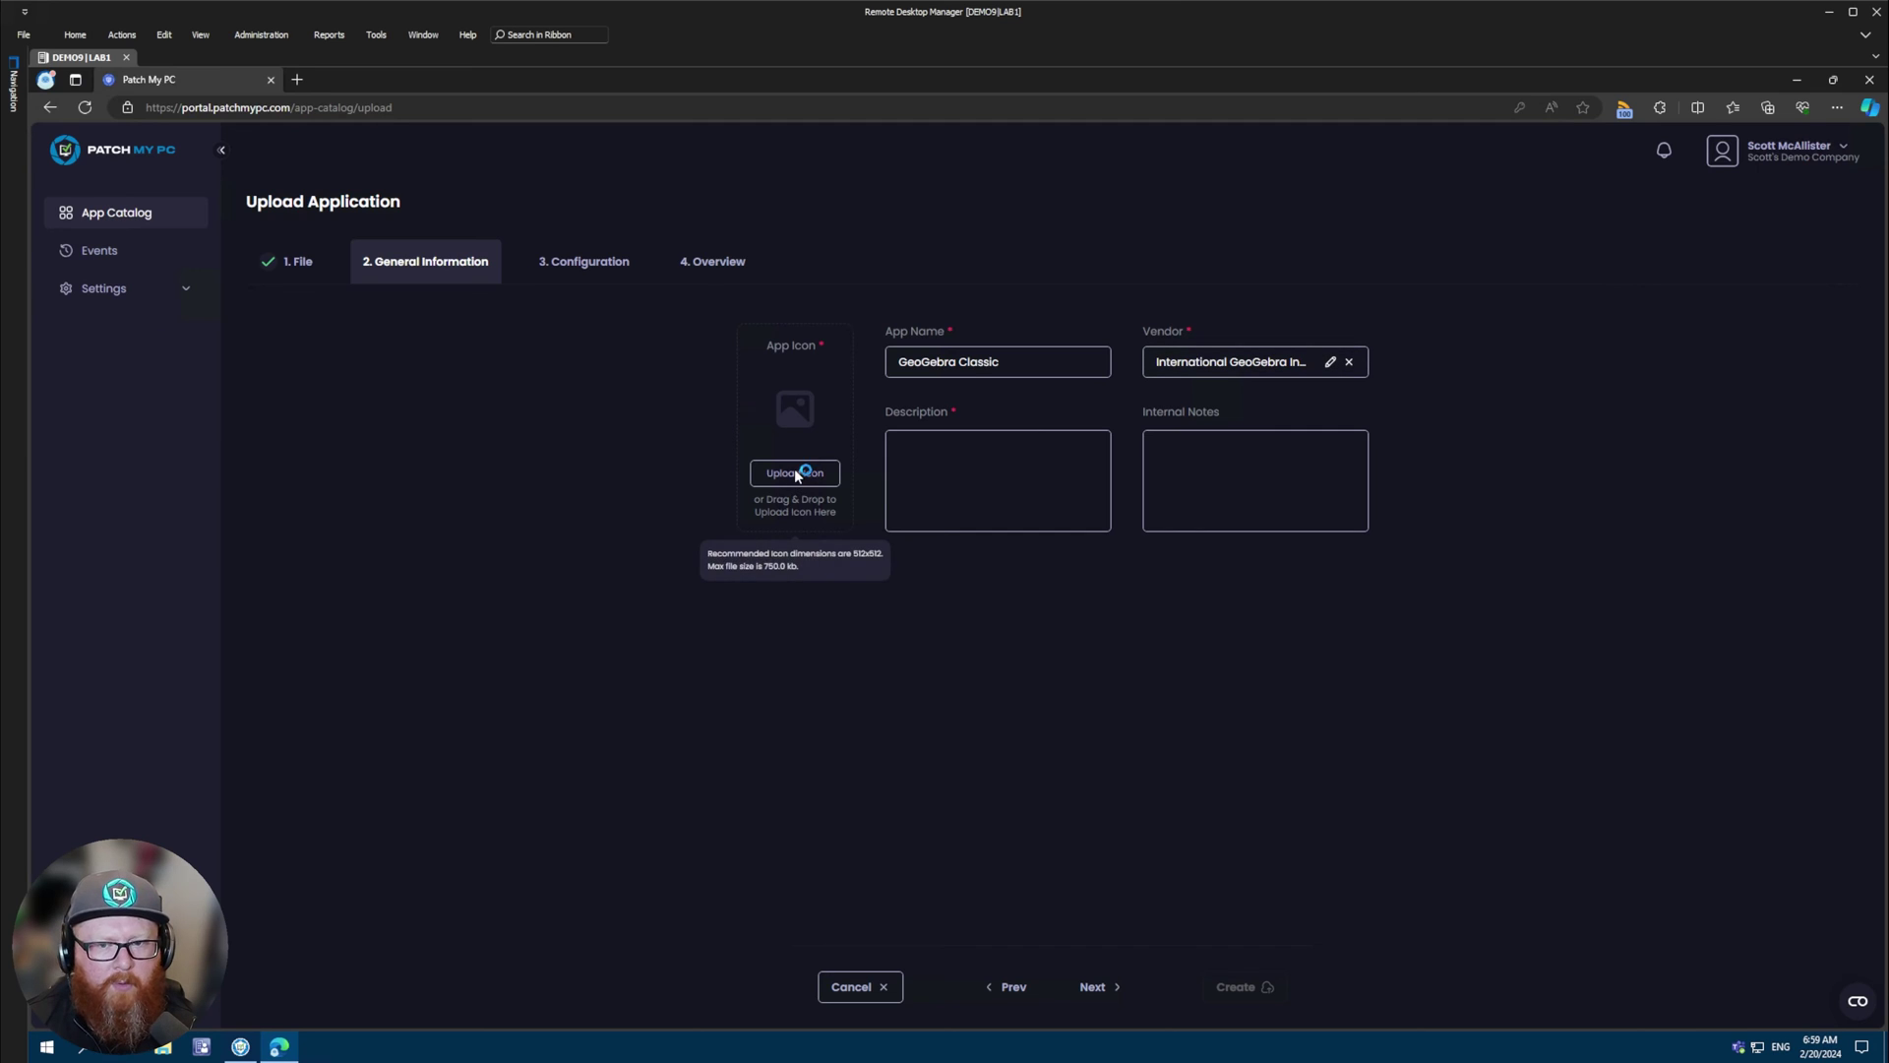
- Add the GeoGebra image as the app icon and paste a GeoGebra description, then continue
double_click(221, 177)
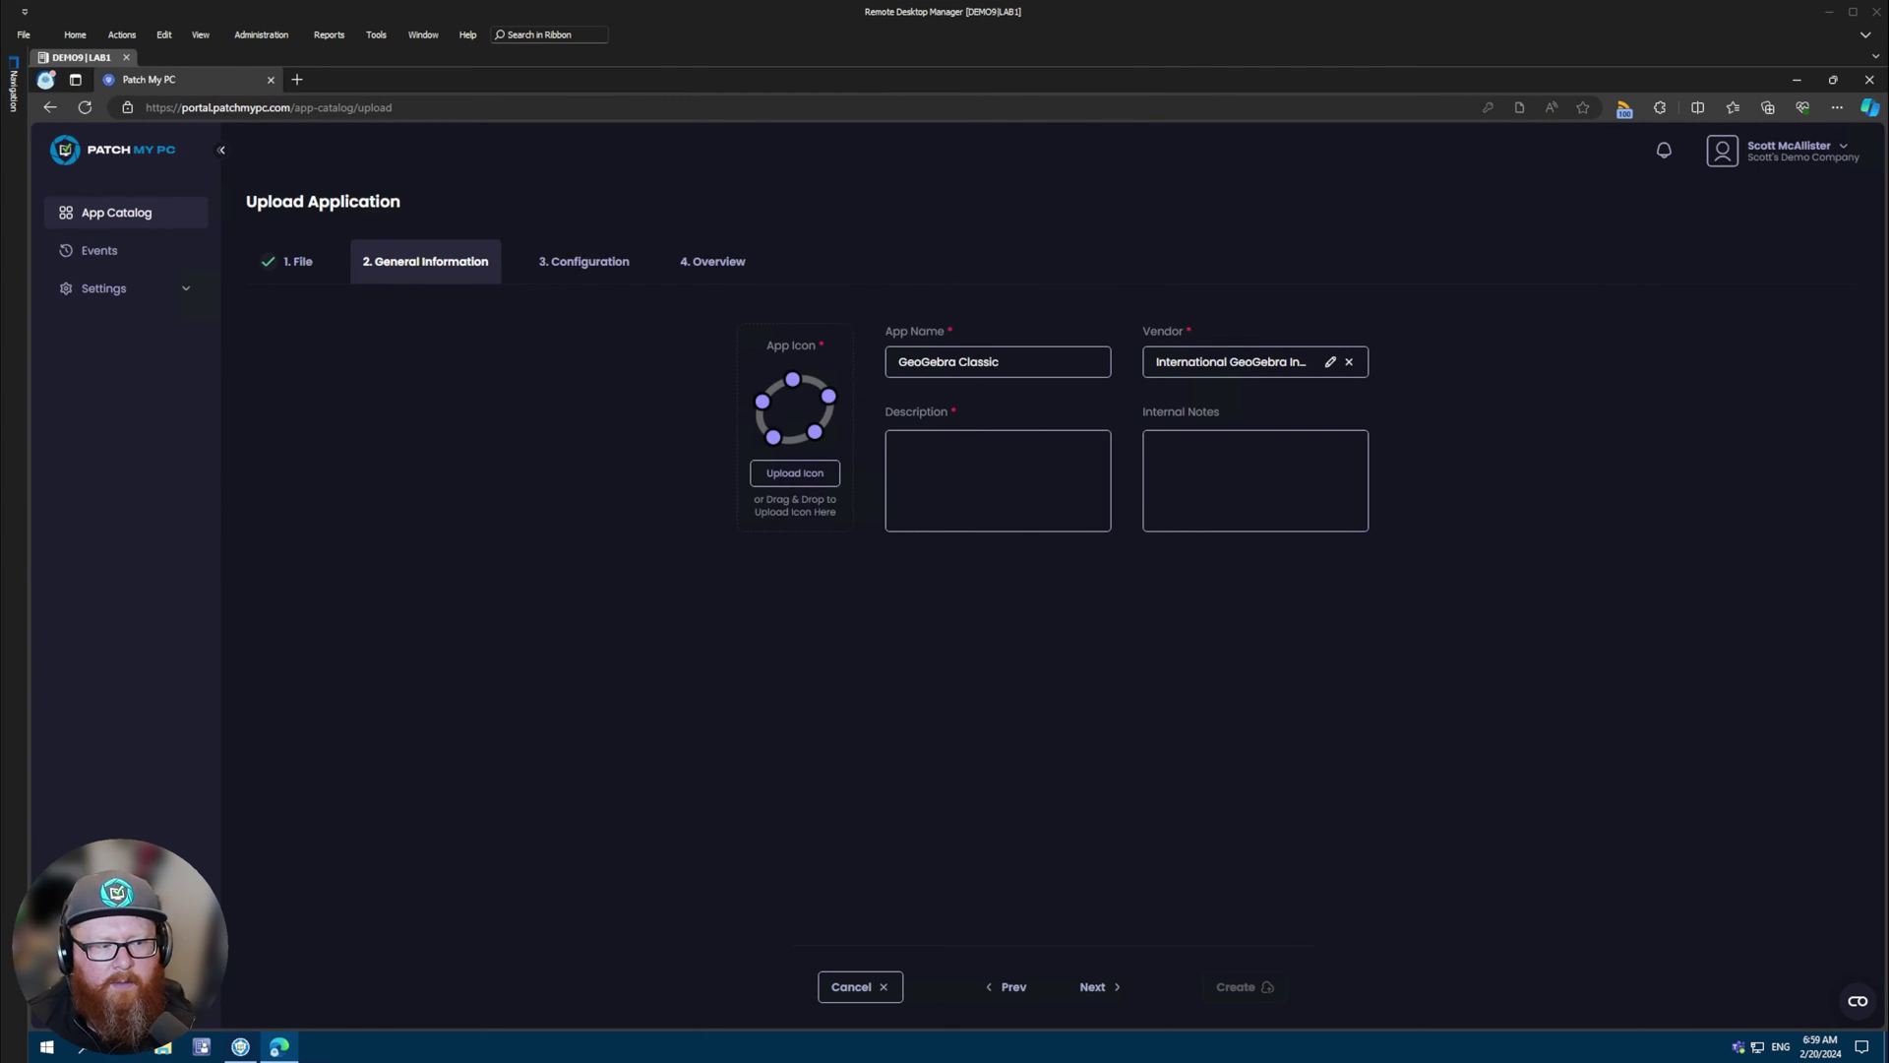
left_click(997, 480)
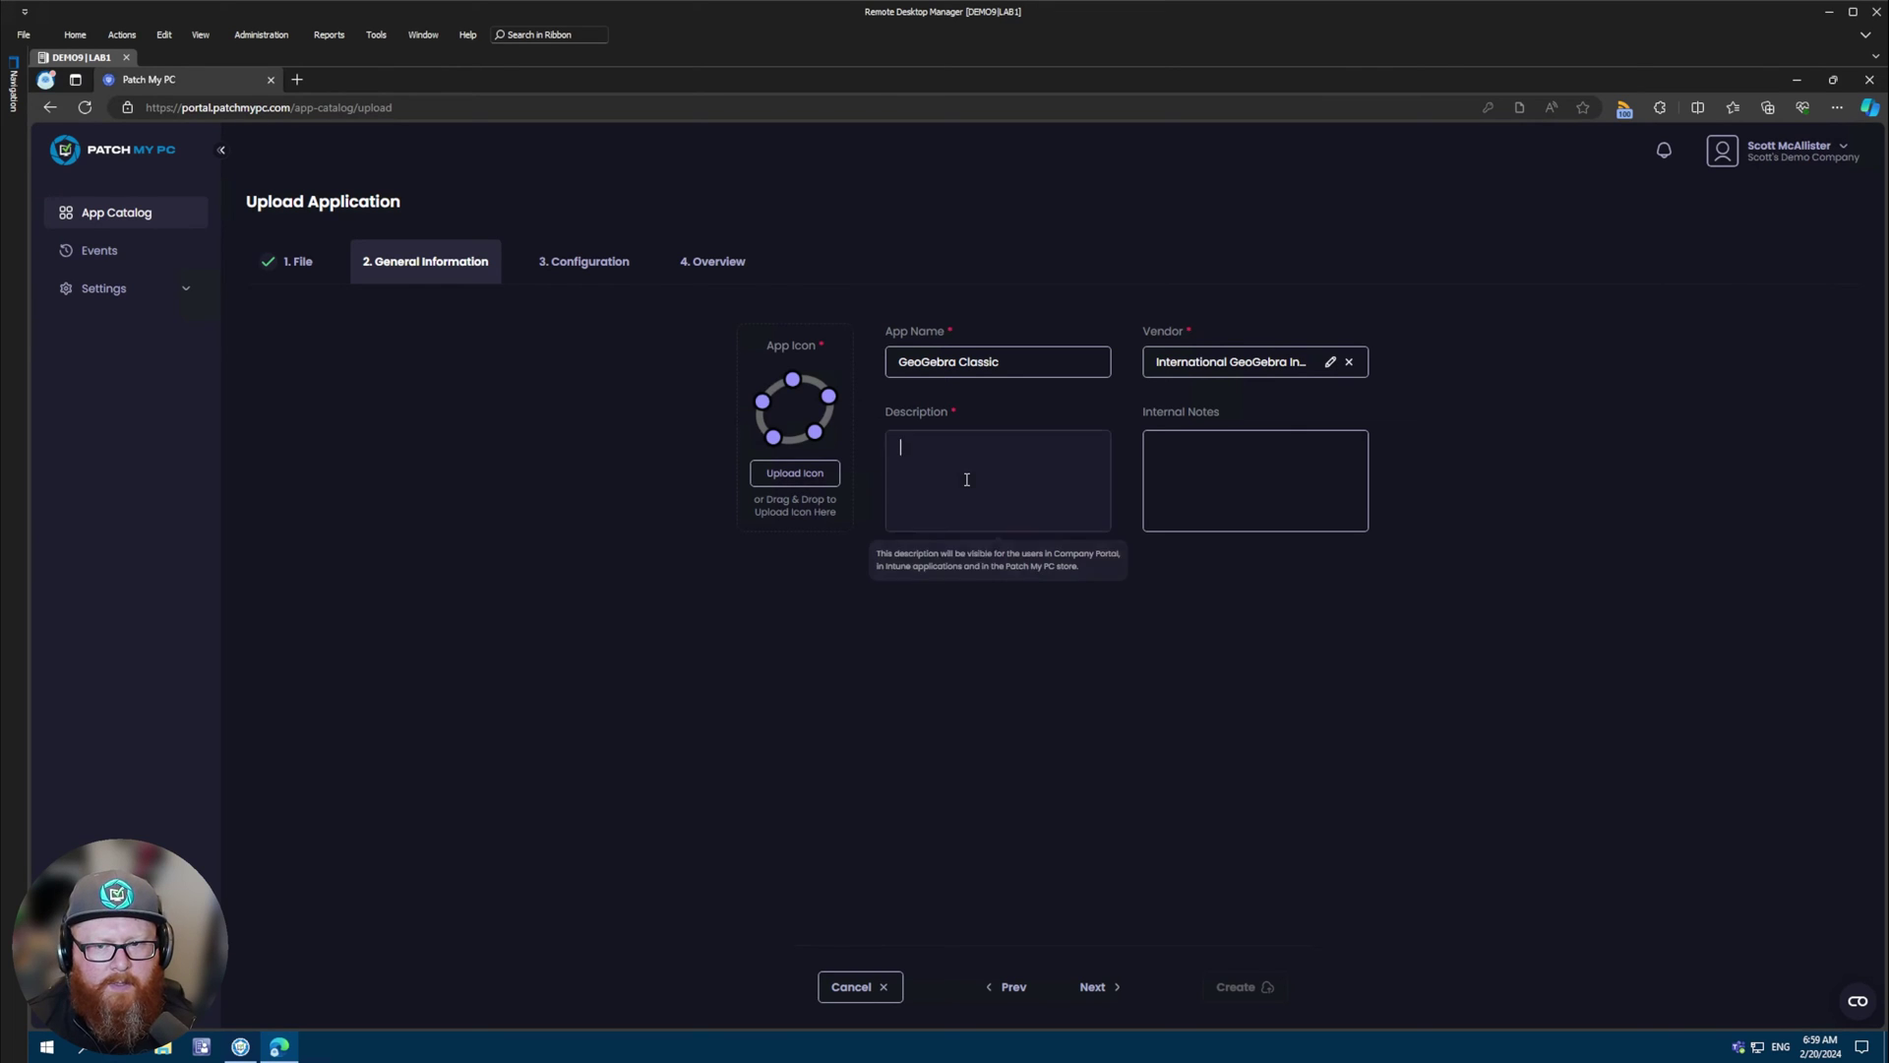
type("GeoGebra is an interactive geometry, algebra, statistics and calculus application, intended for learning and teaching mathematics and science from primary school to university level.")
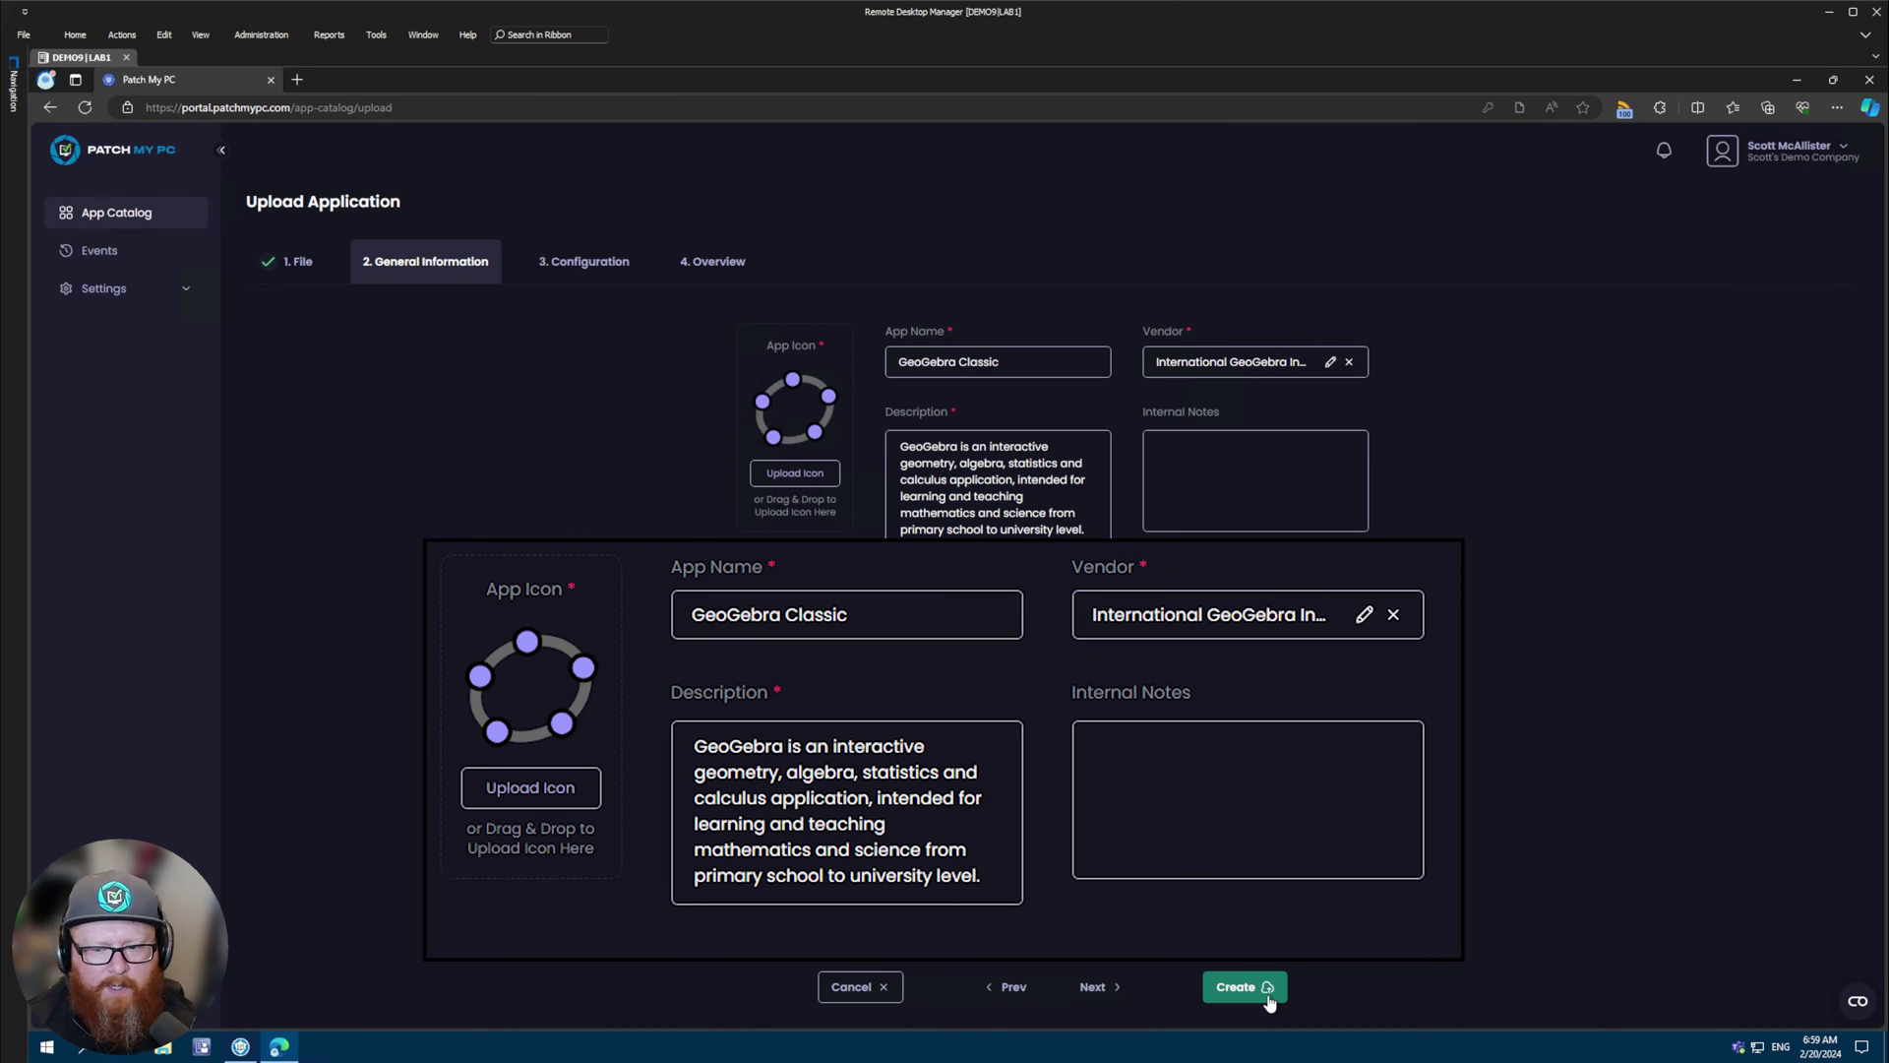
left_click(1094, 989)
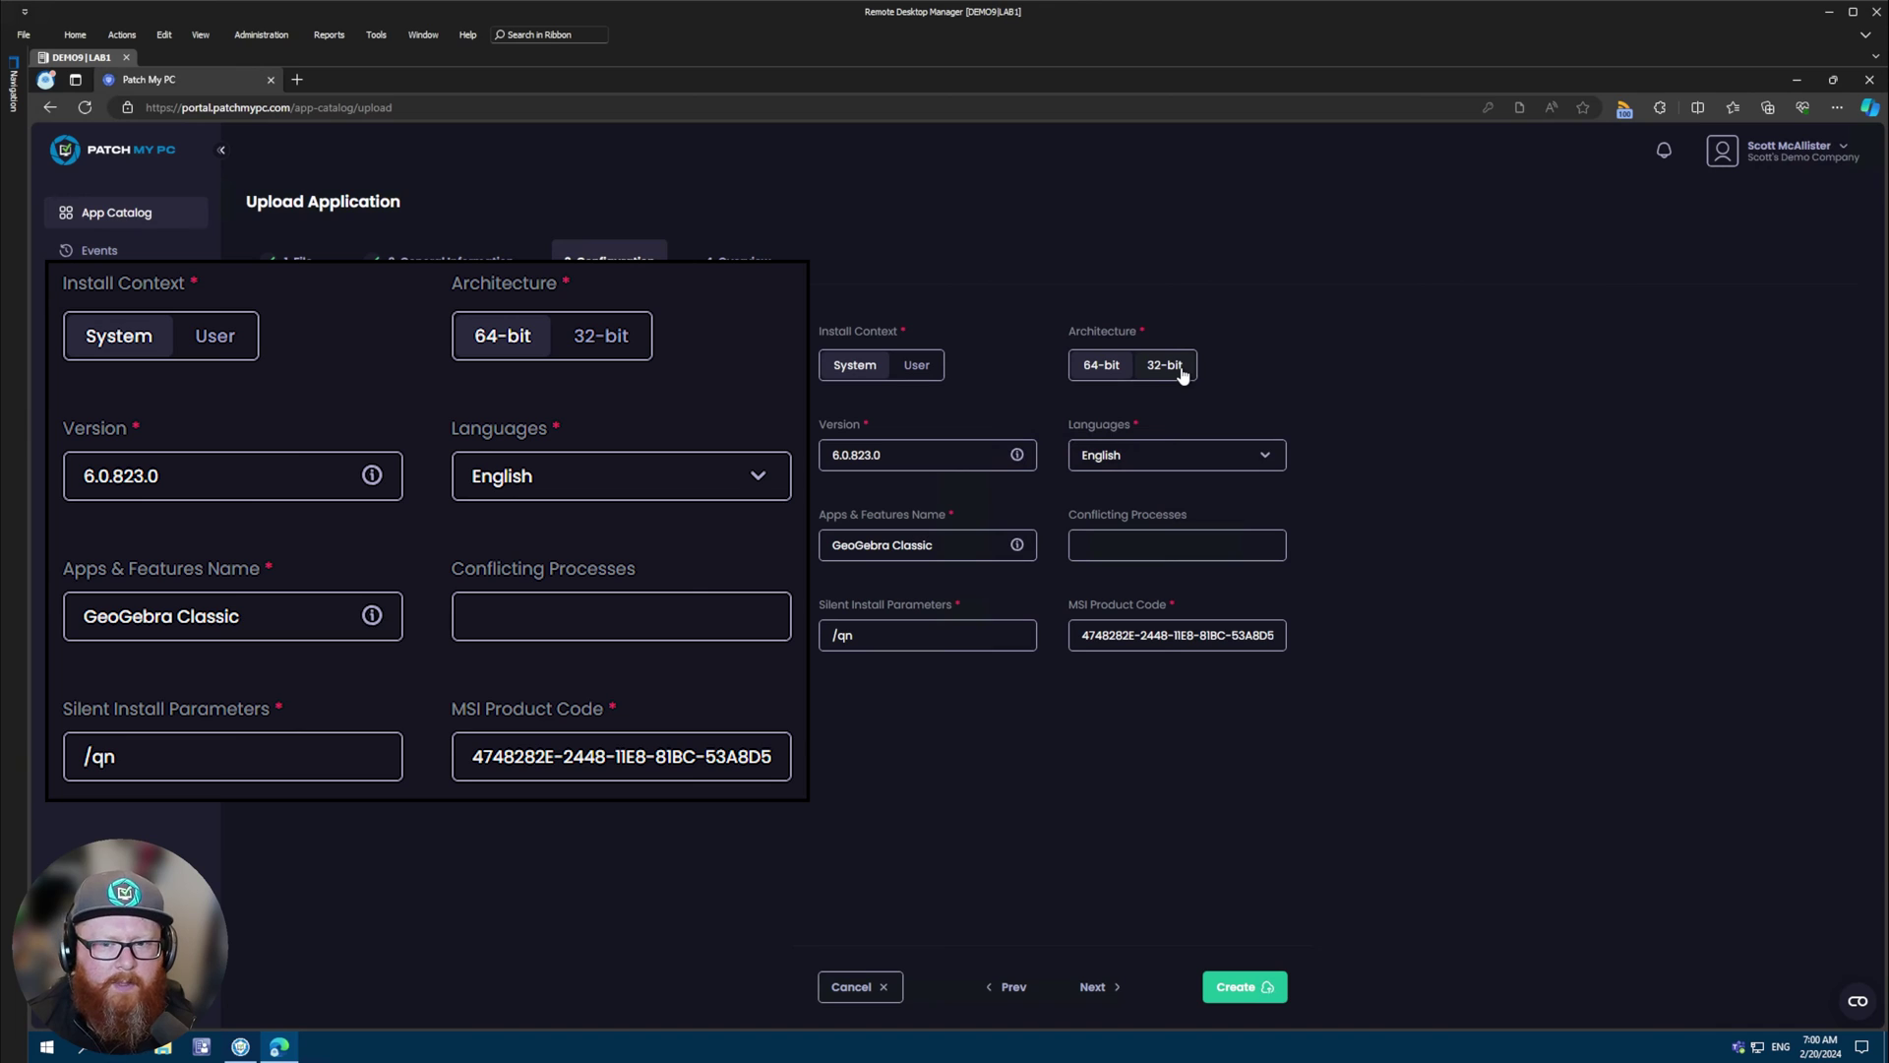
- Keep System context, 64-bit and version 6.0.823.0 with no conflicting processes, then continue
mouse_move(945, 451)
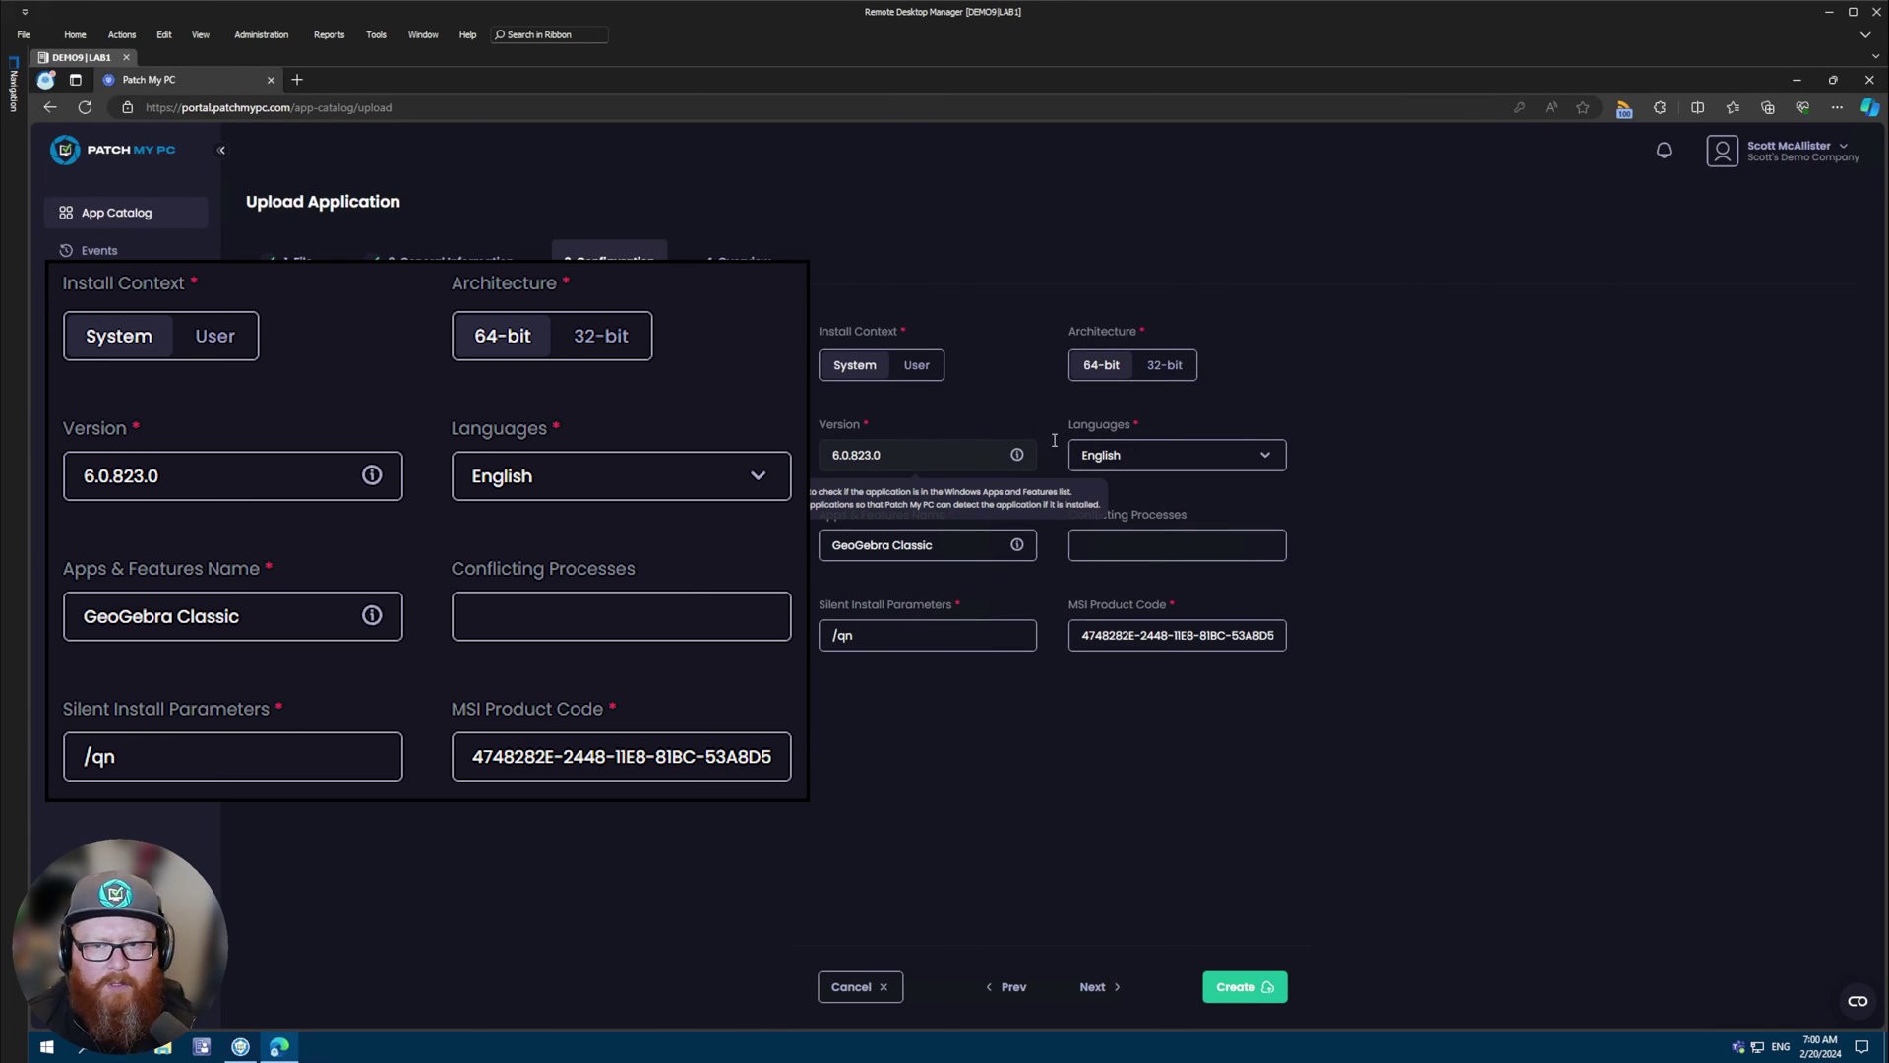
mouse_move(975, 547)
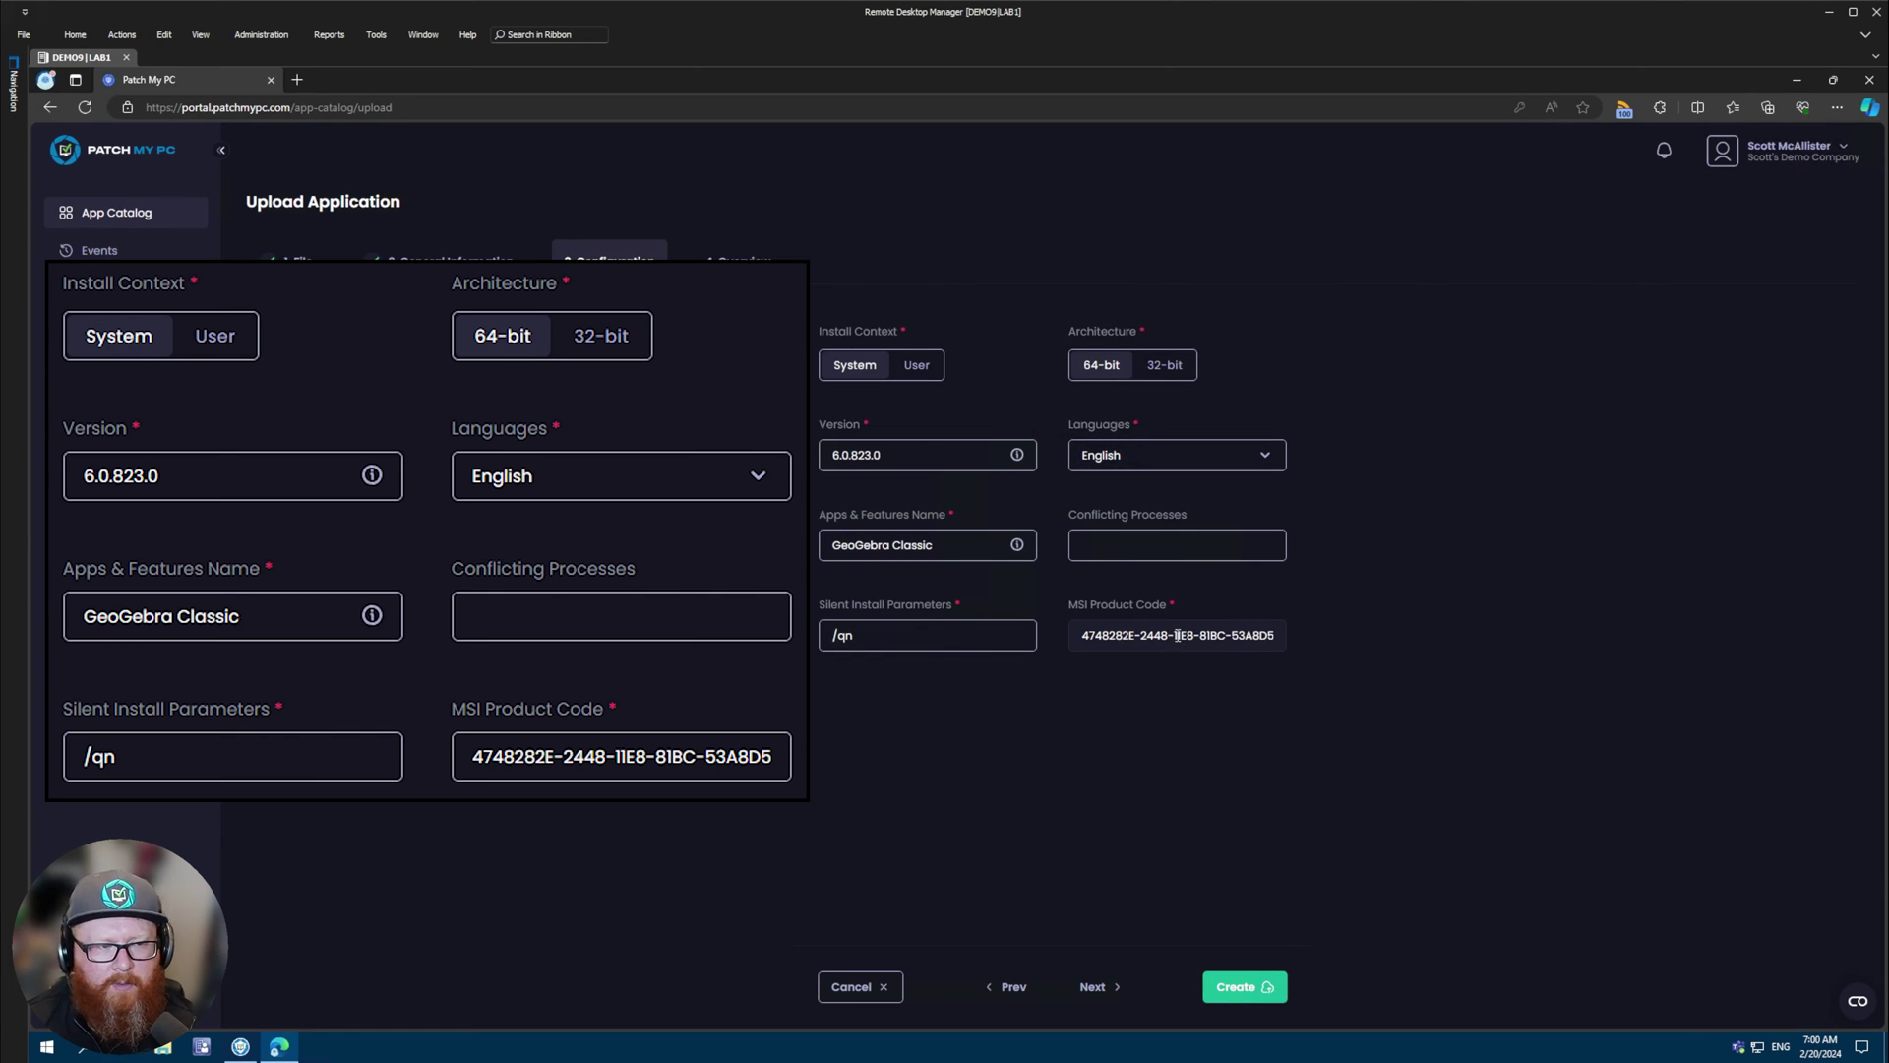
left_click(1178, 545)
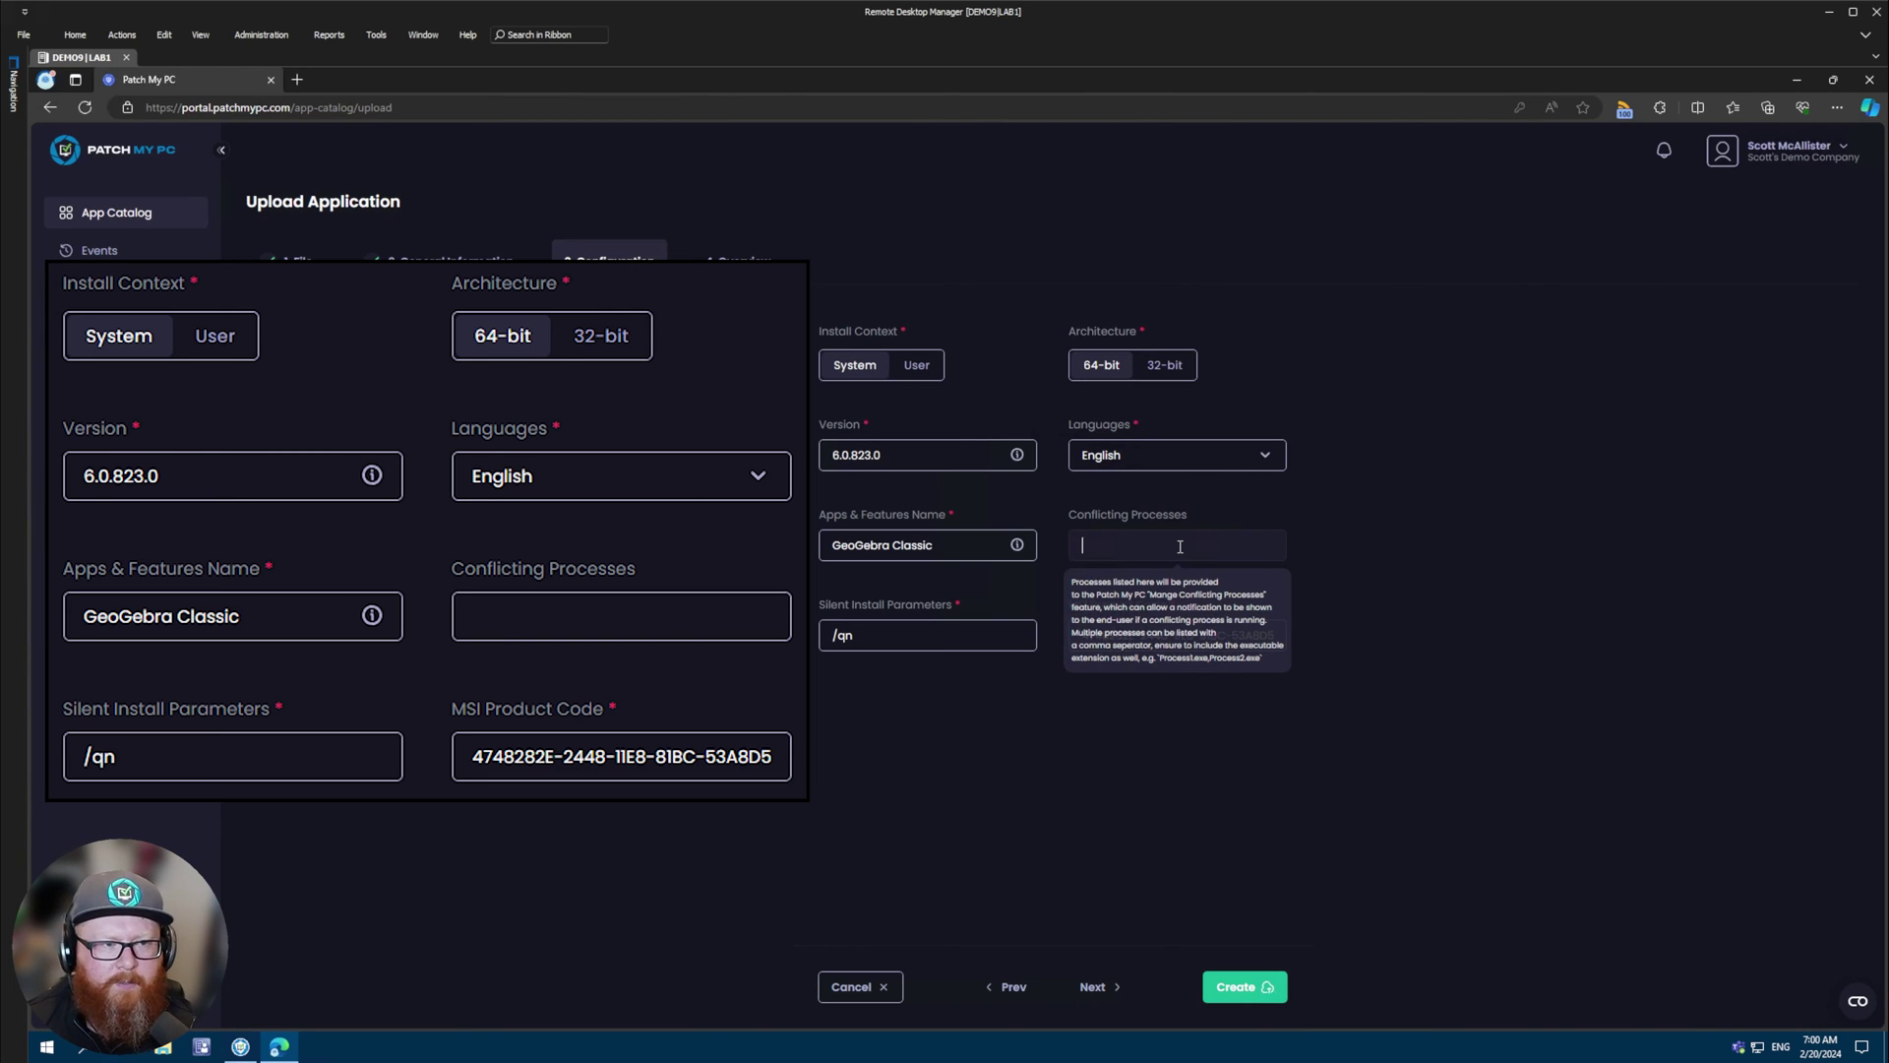
left_click(1110, 913)
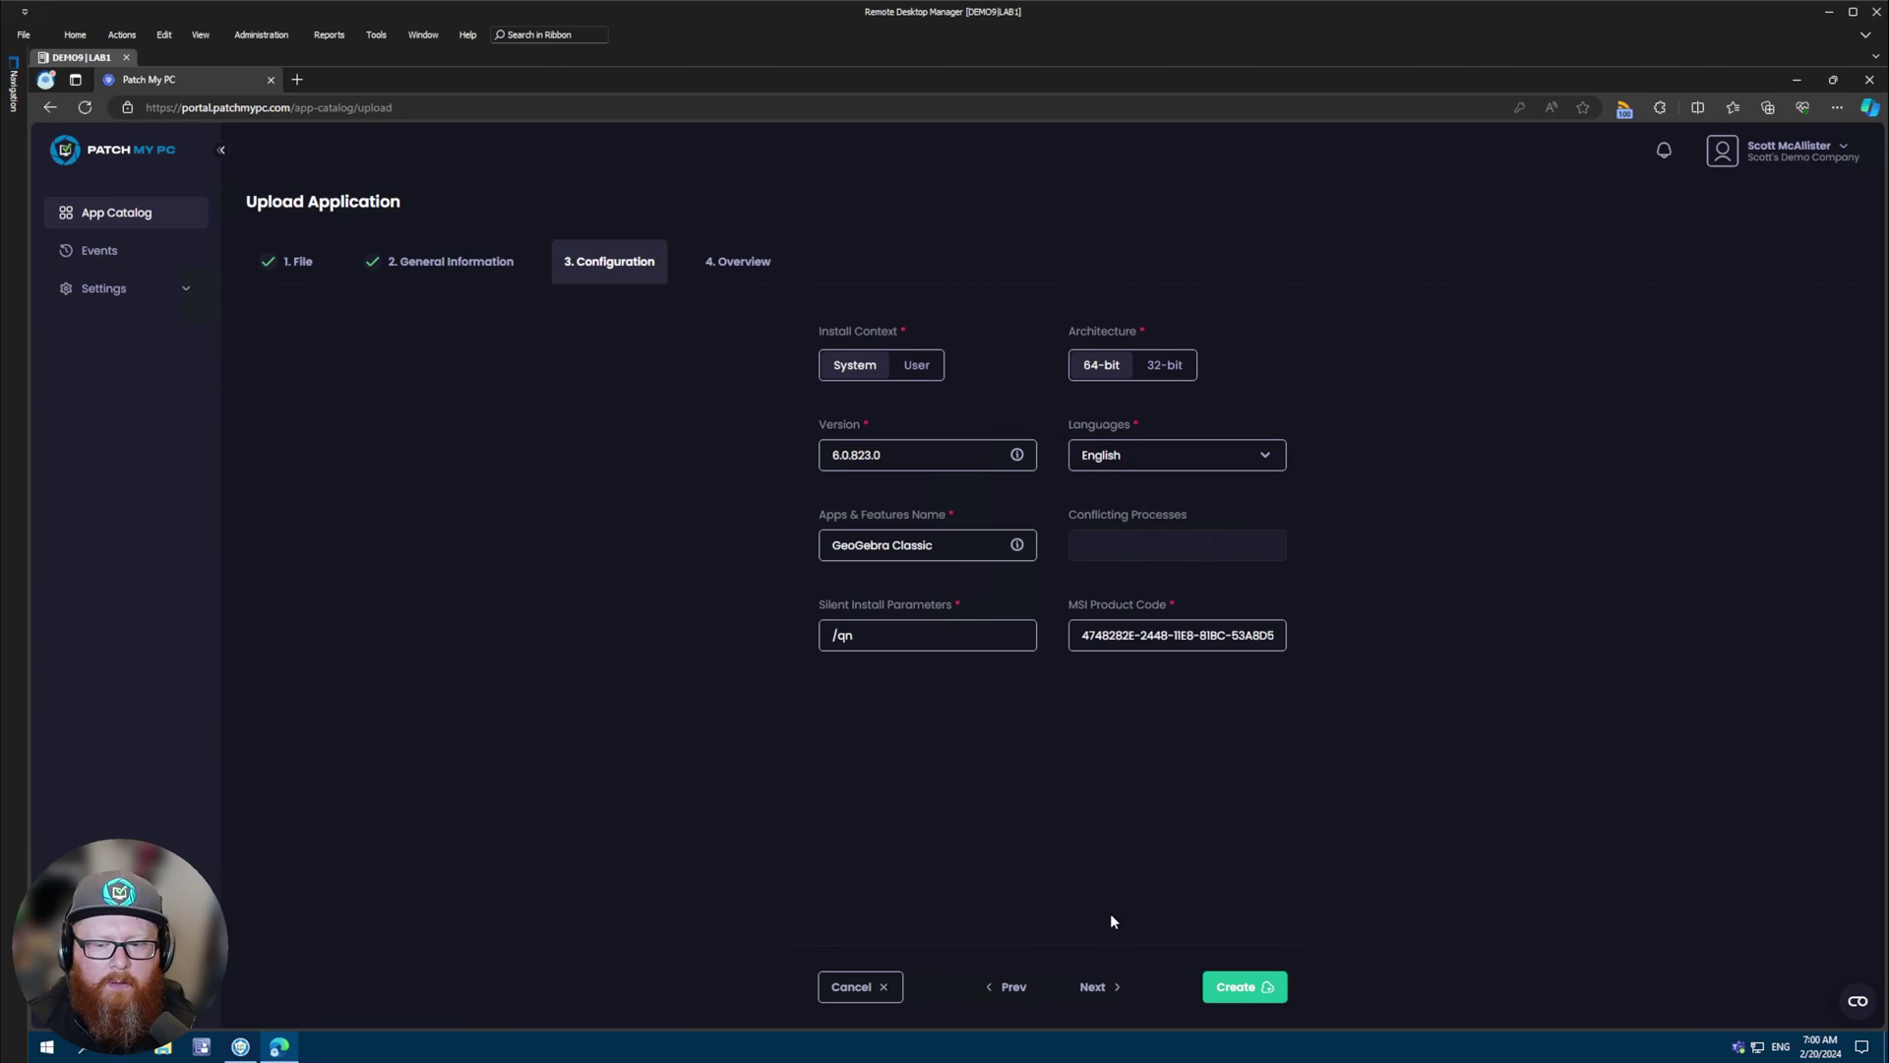
left_click(1094, 987)
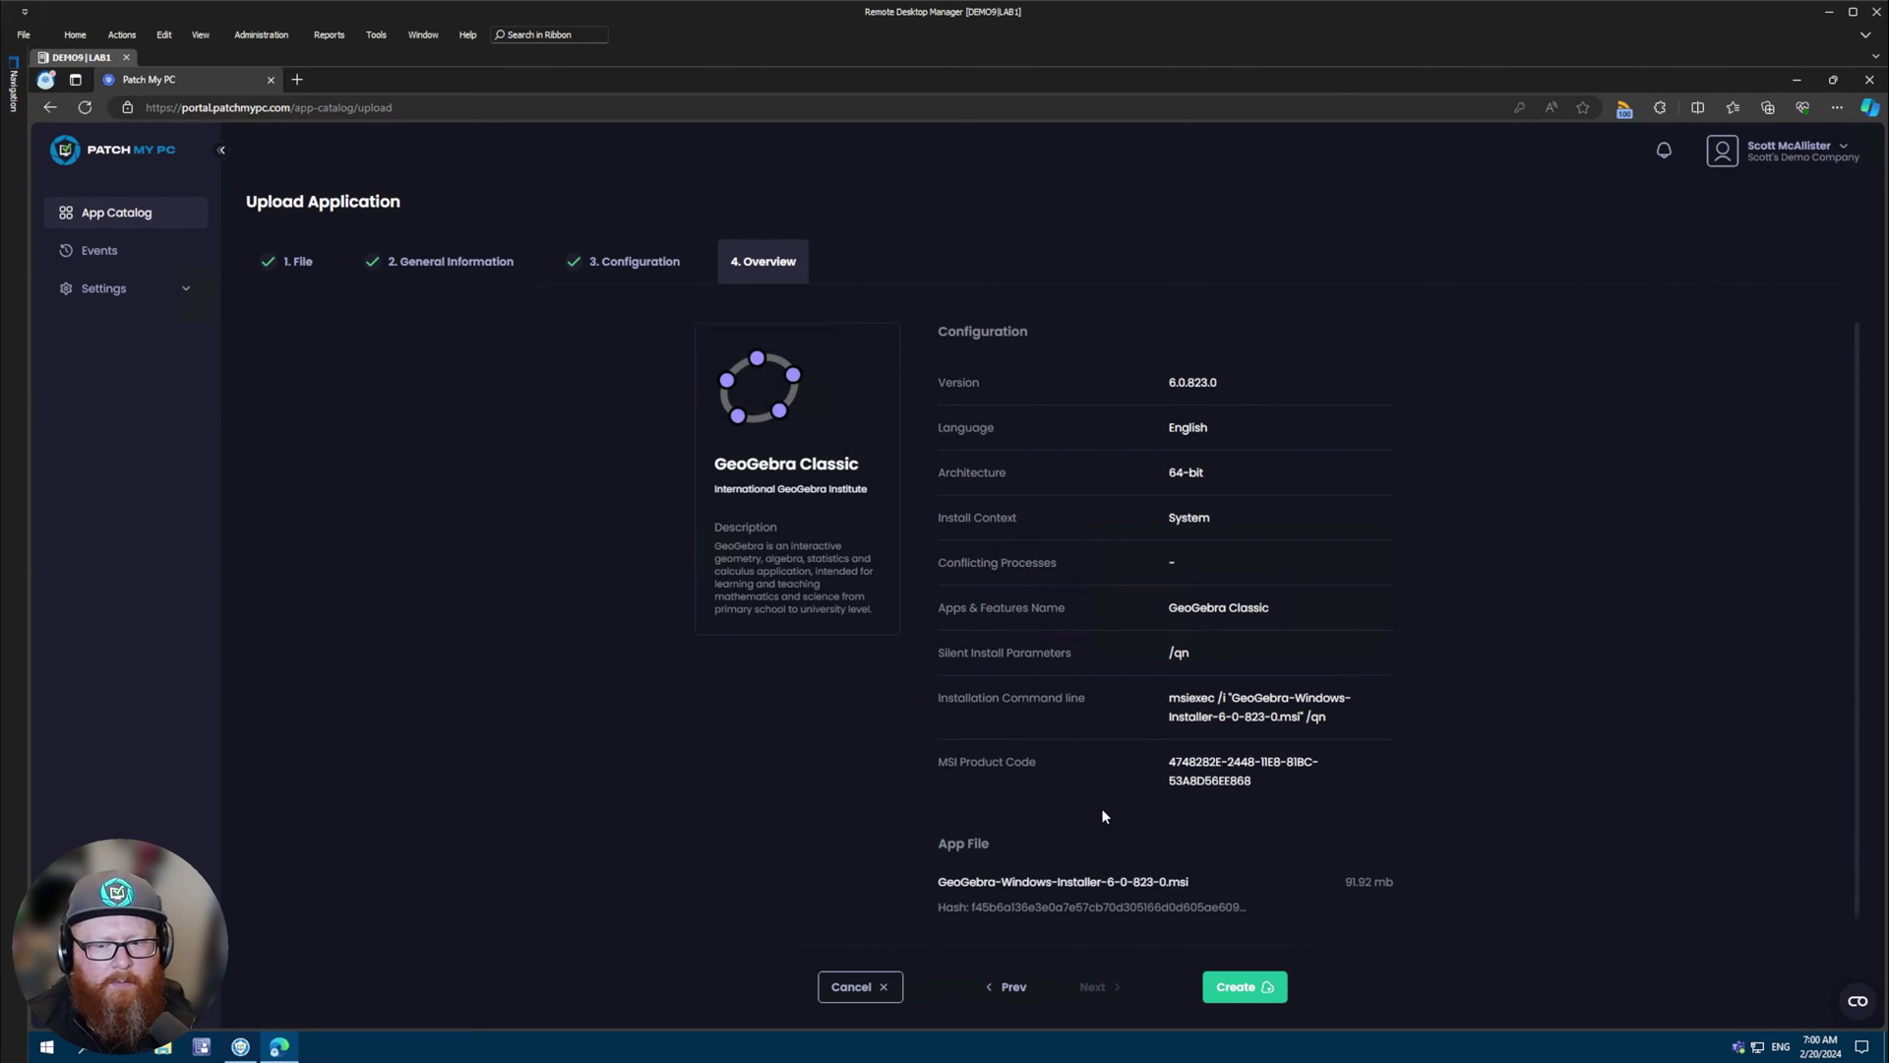
- Create the GeoGebra Classic 6.0.823.0 custom app from the Overview step
left_click(1234, 988)
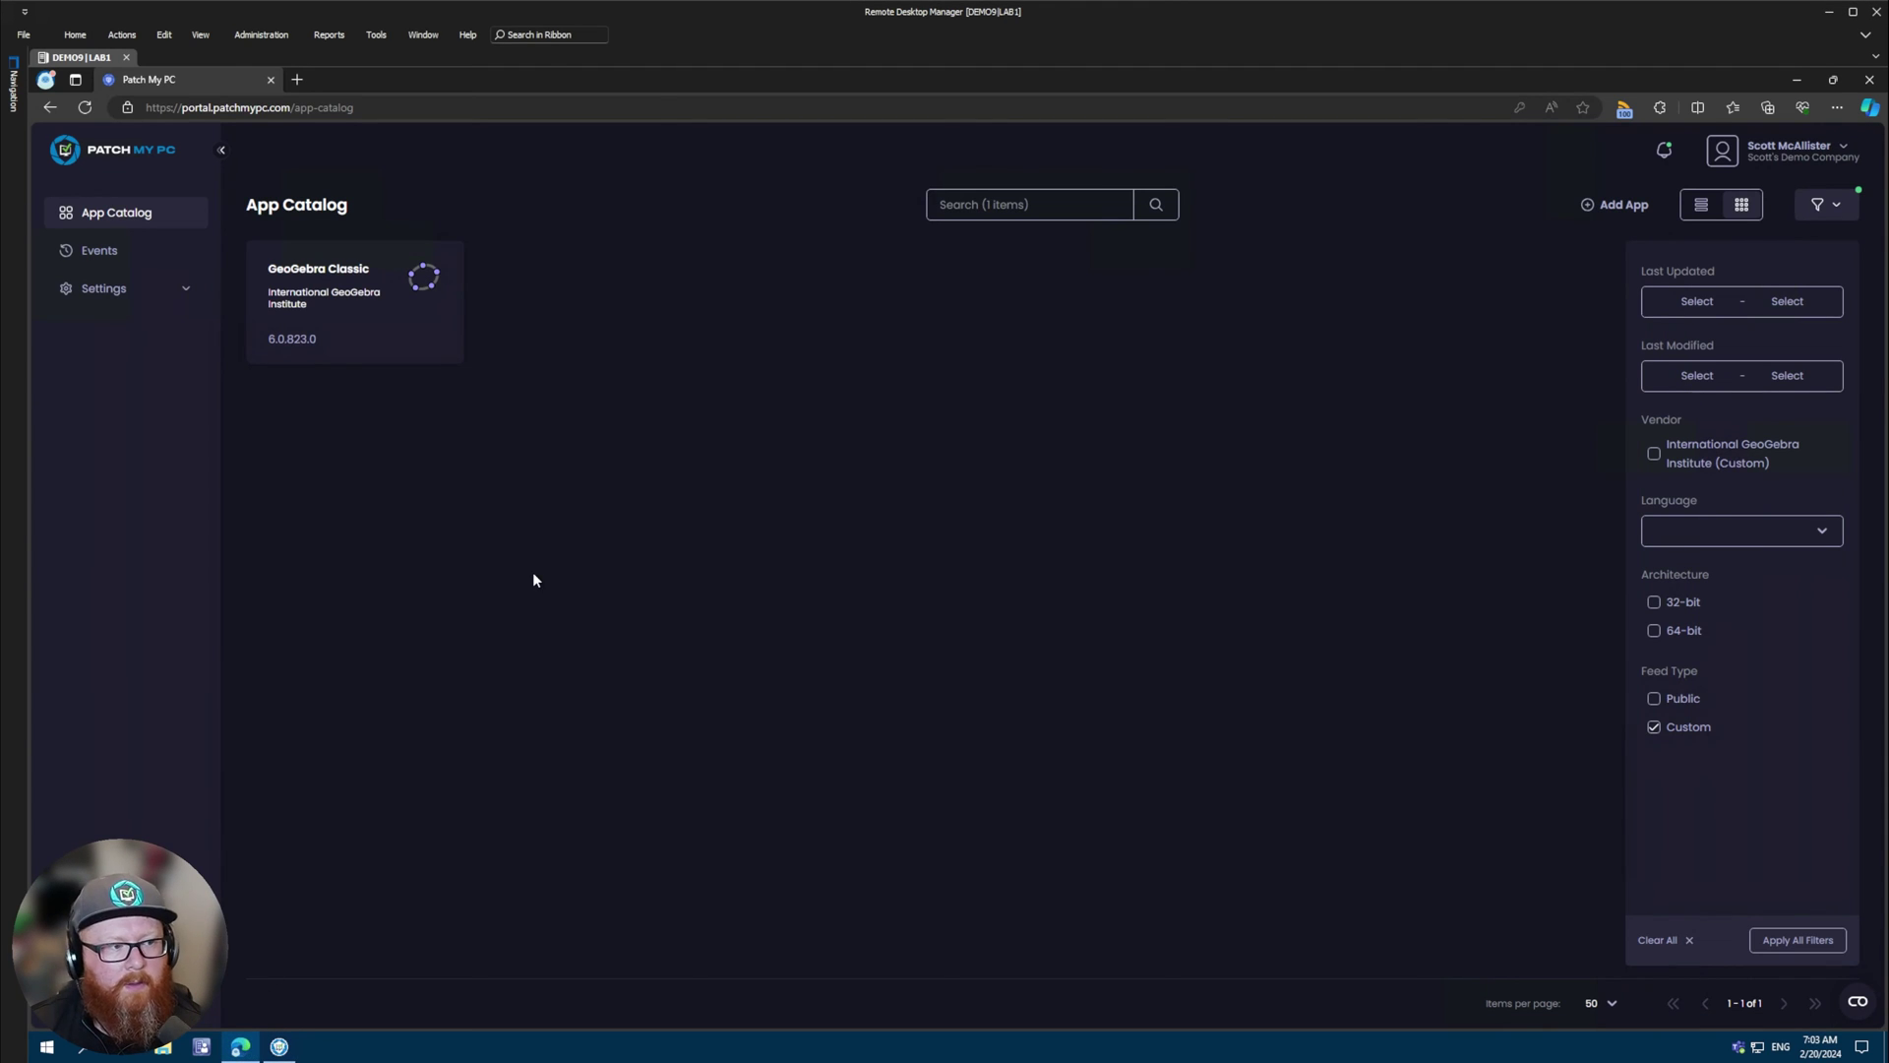
- Enable ConfigMgr application creation and locate GeoGebra Classic under International GeoGebra Institute custom products
left_click(279, 1046)
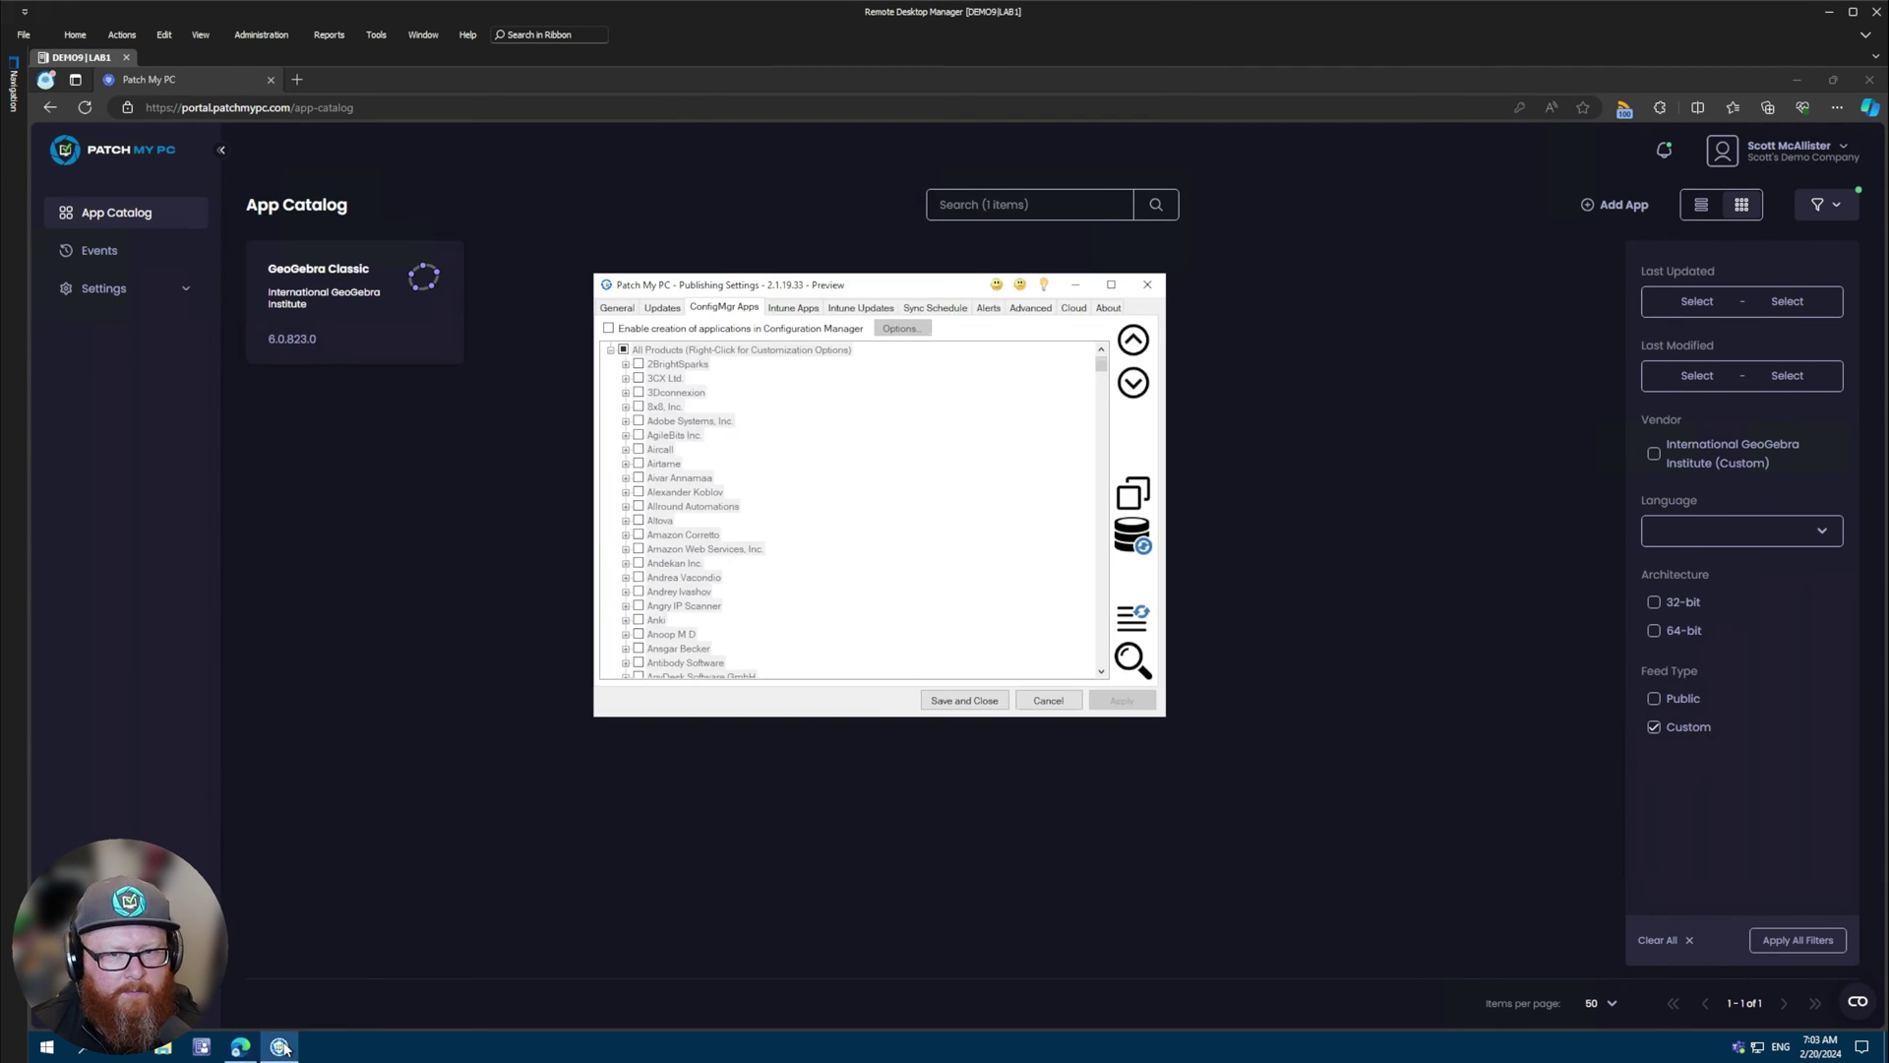
left_click(677, 333)
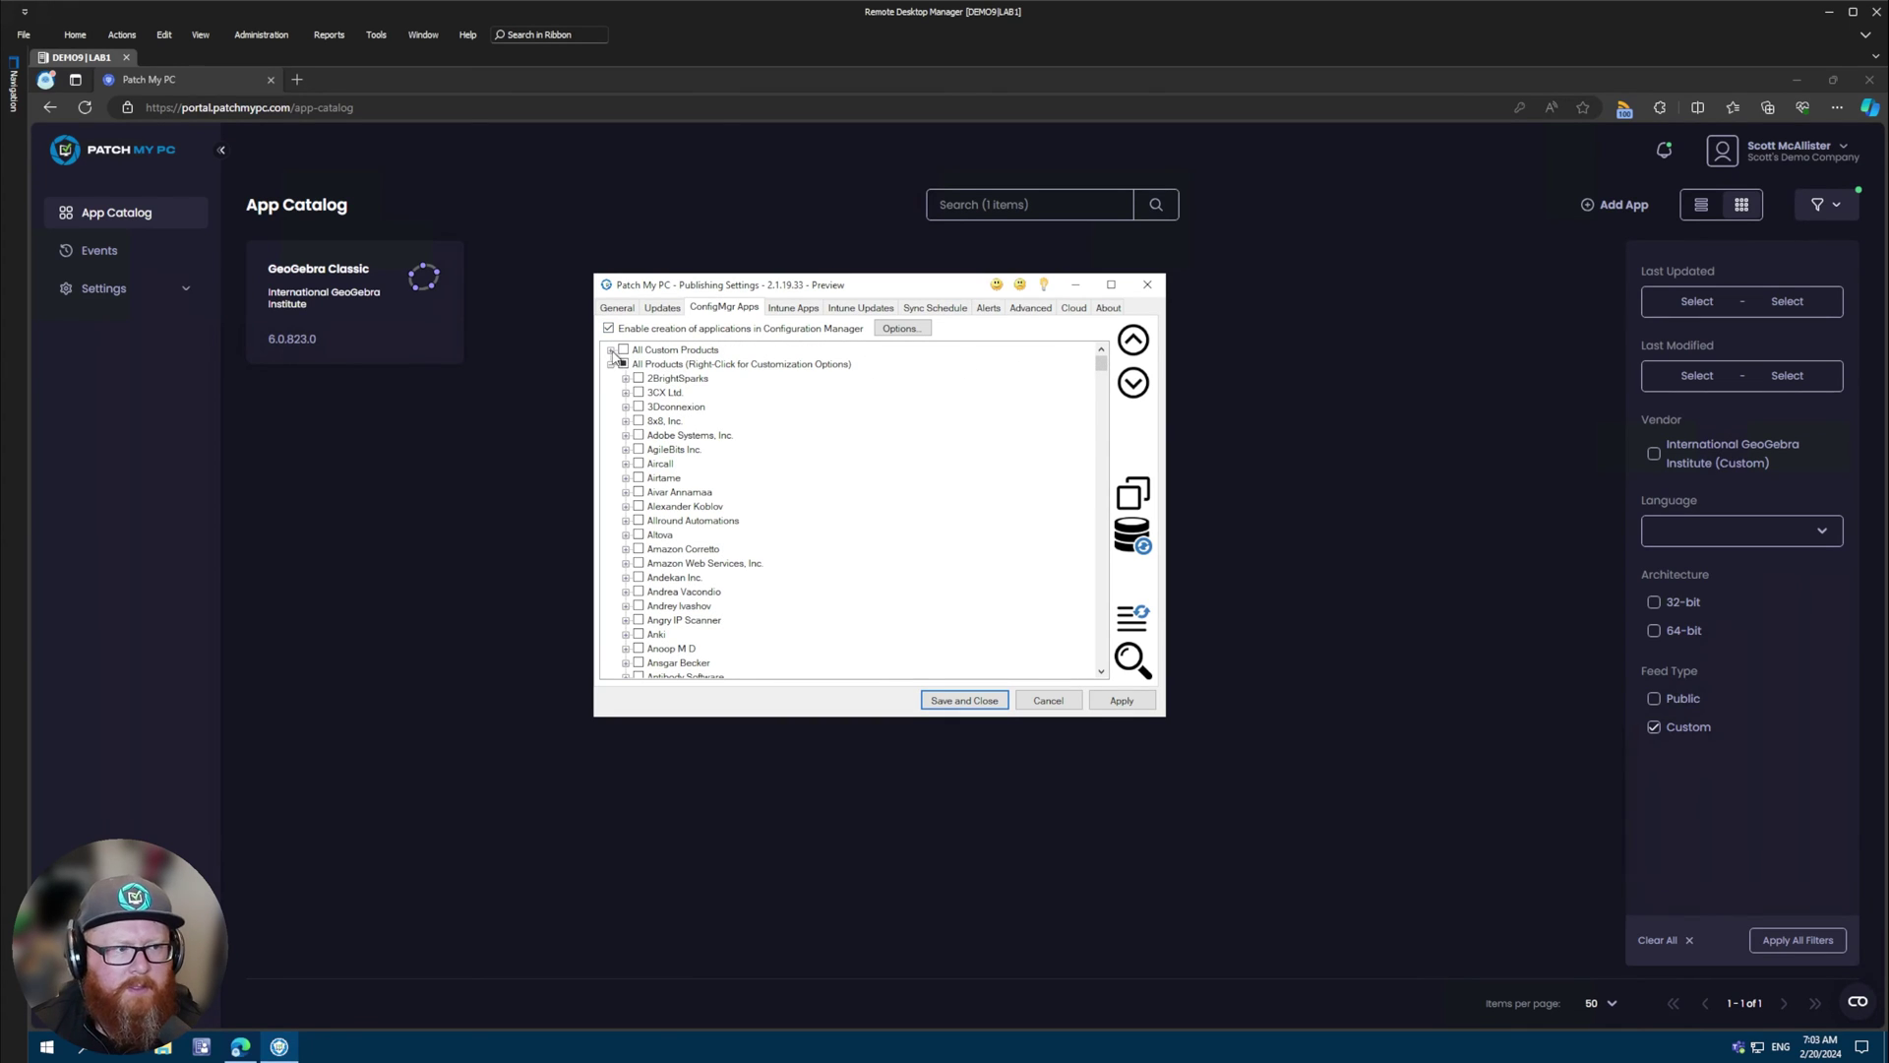
left_click(611, 351)
left_click(625, 364)
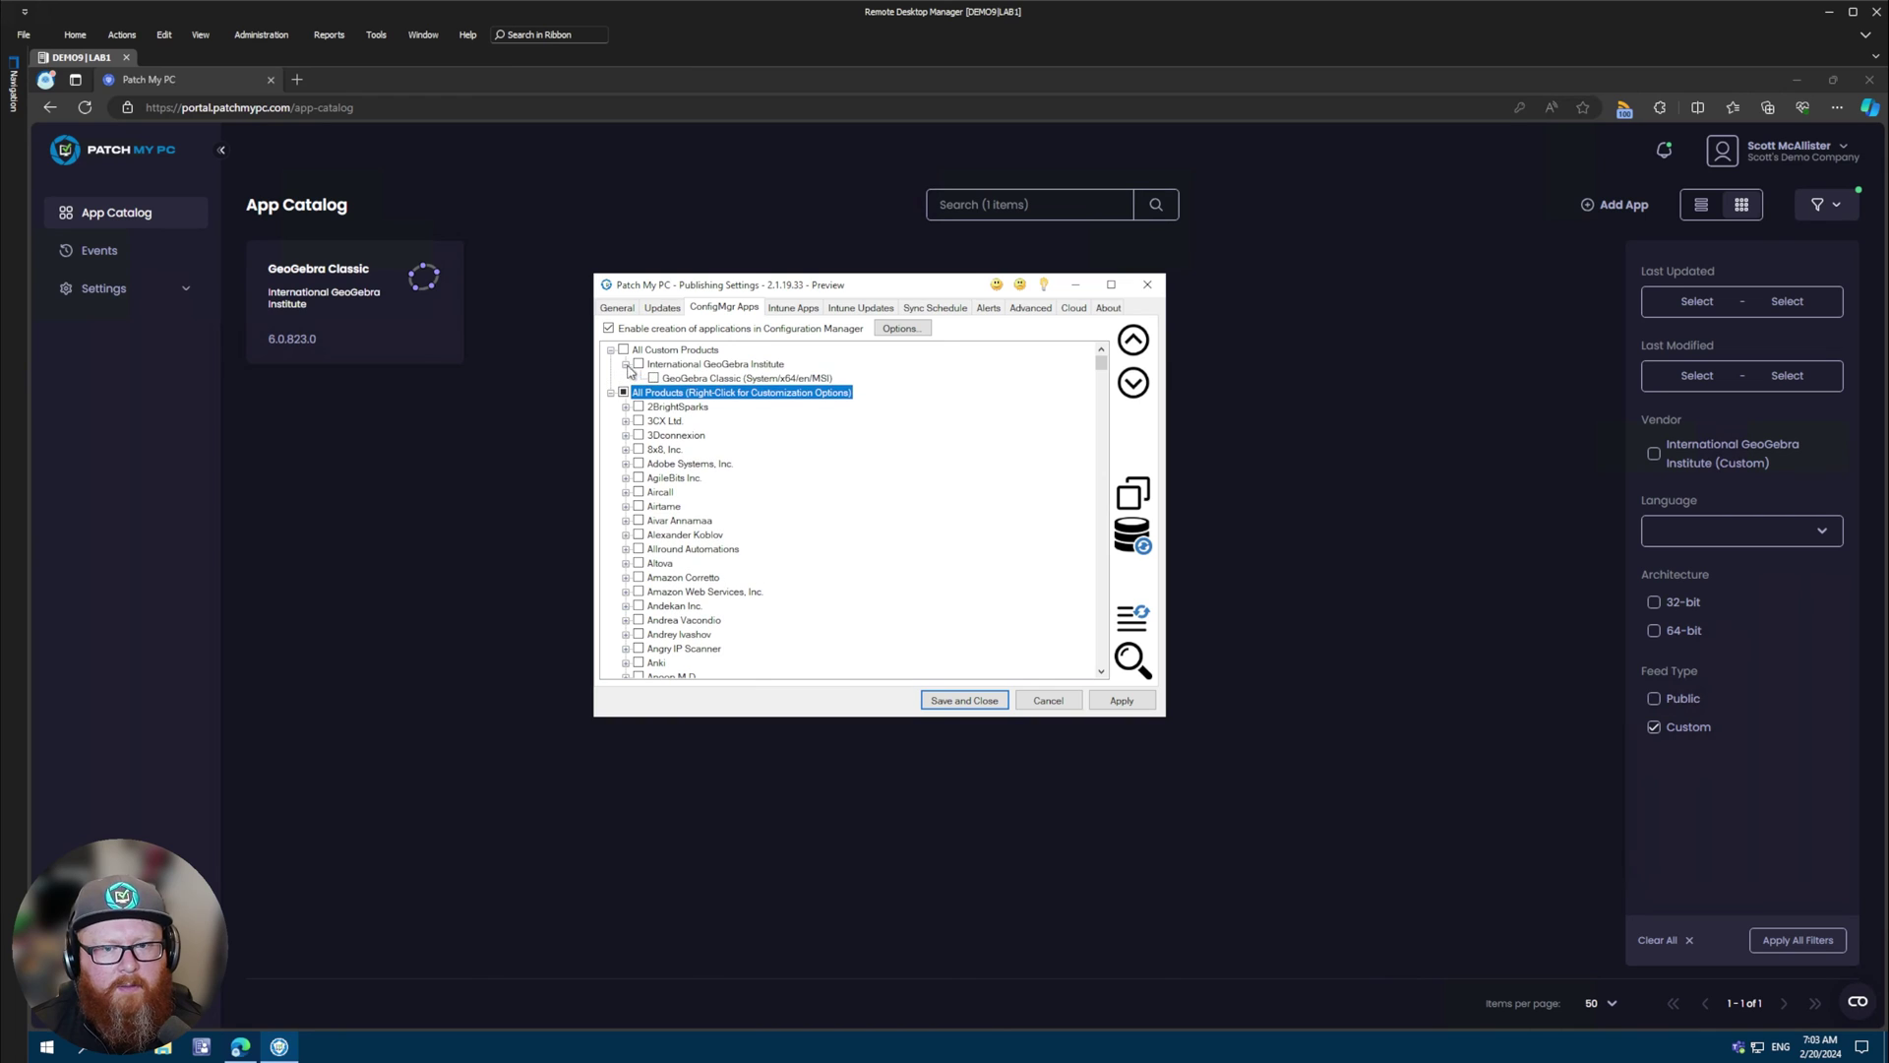
left_click(674, 381)
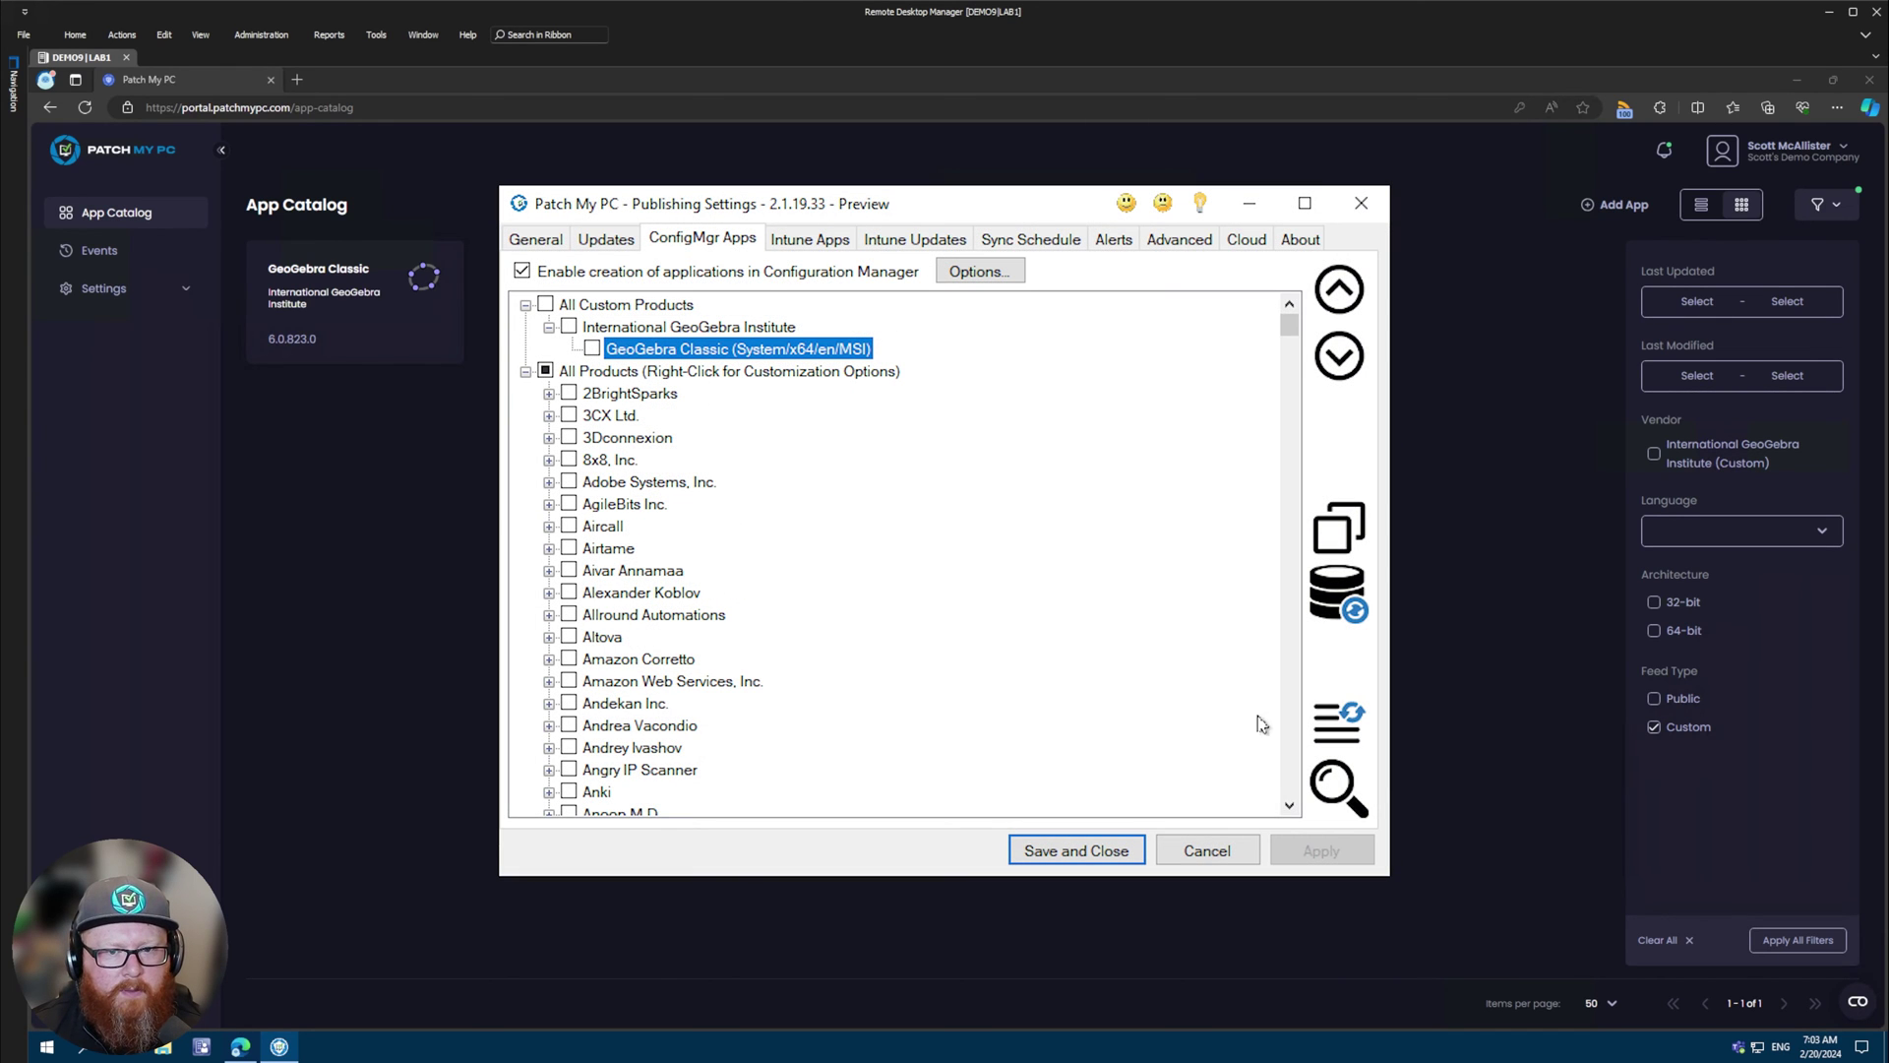
- Find GeoGebra Classic under the International GeoGebra Institute custom products on the Intune Apps tab
left_click(809, 239)
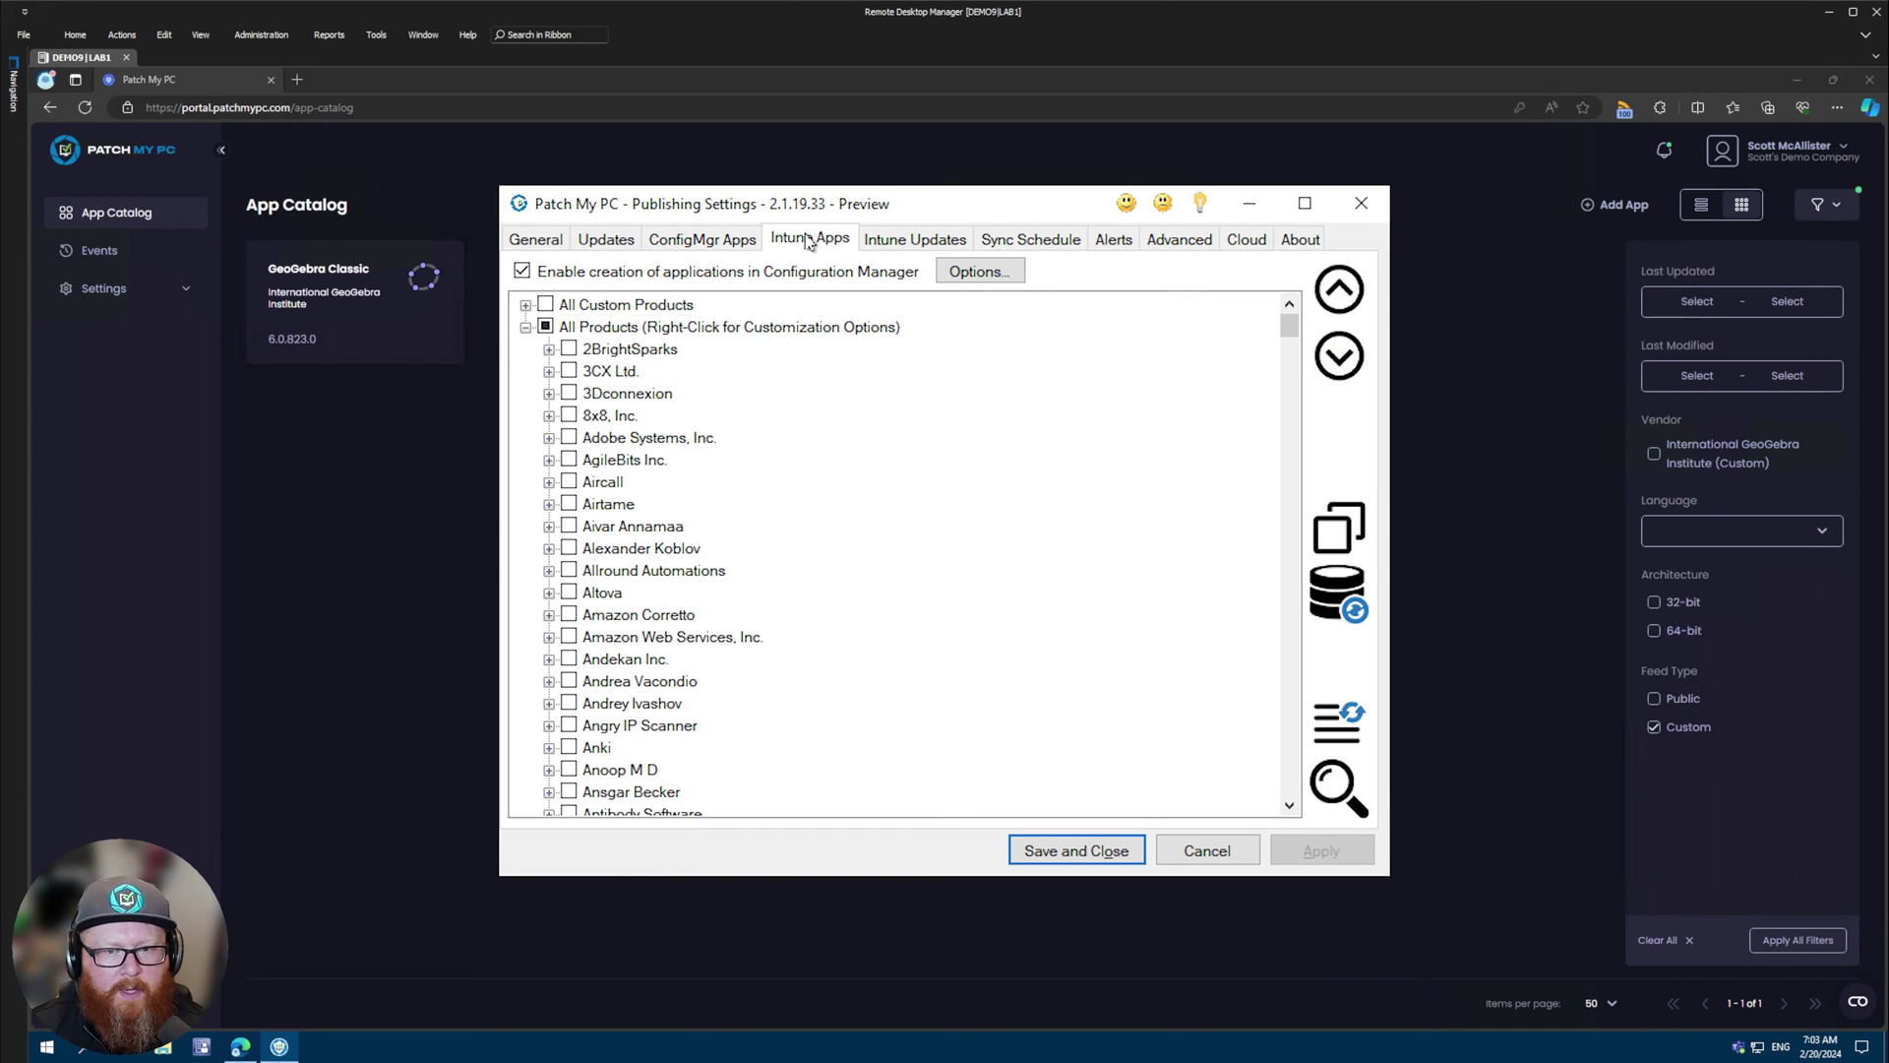
left_click(525, 304)
left_click(549, 327)
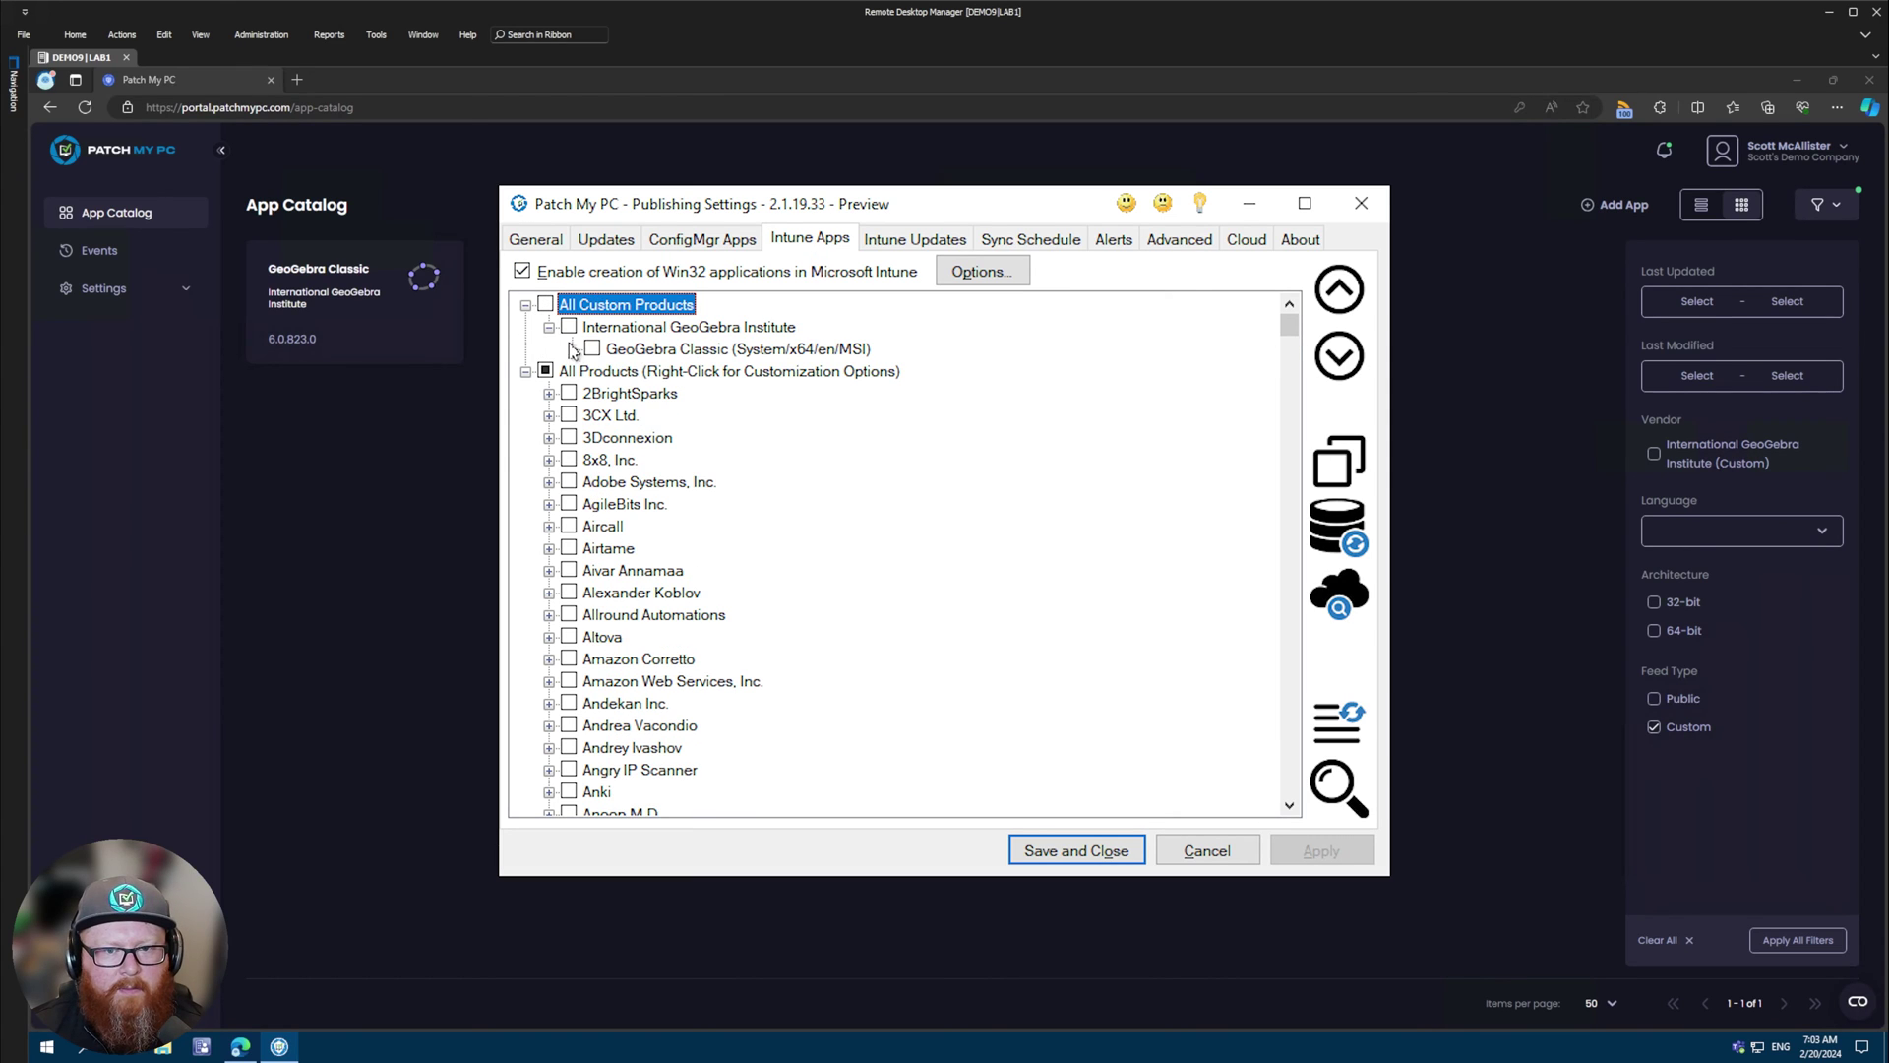
left_click(677, 350)
- Find GeoGebra Classic under the same custom products vendor on the Intune Updates tab
left_click(915, 239)
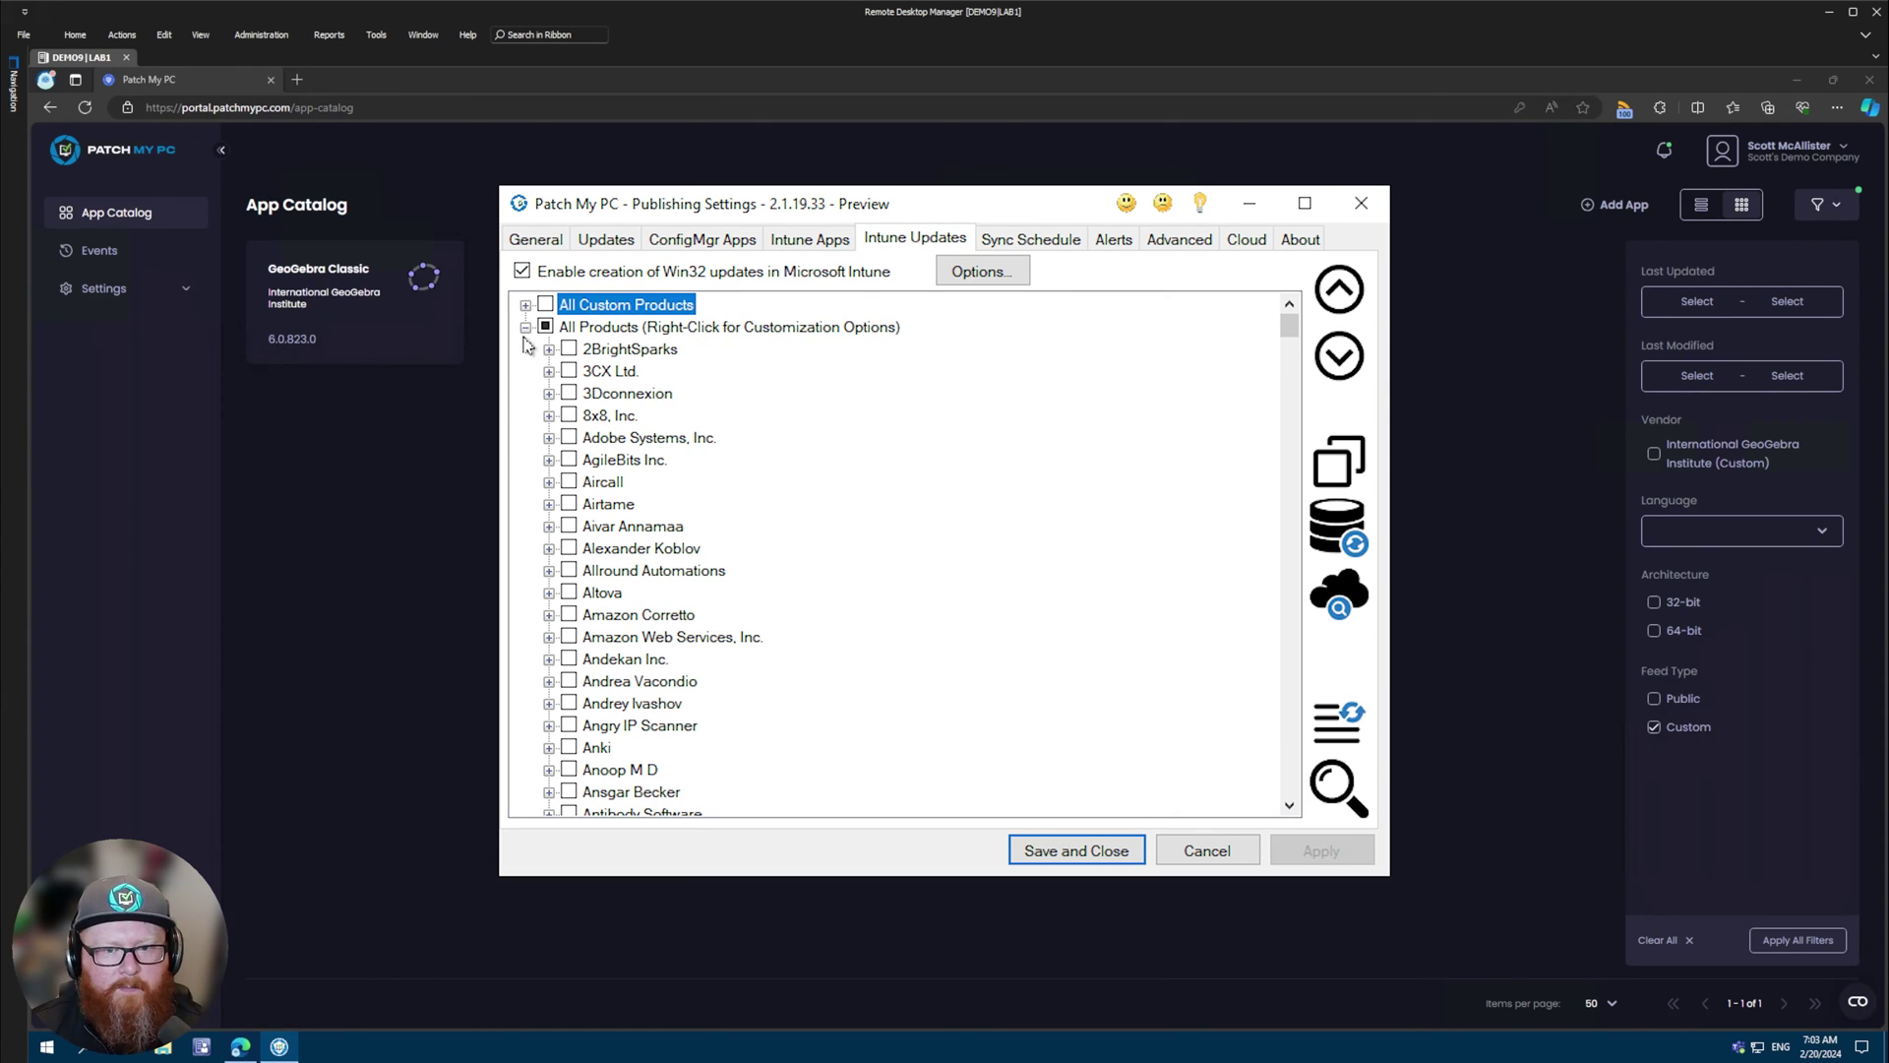
left_click(525, 304)
left_click(549, 326)
left_click(630, 349)
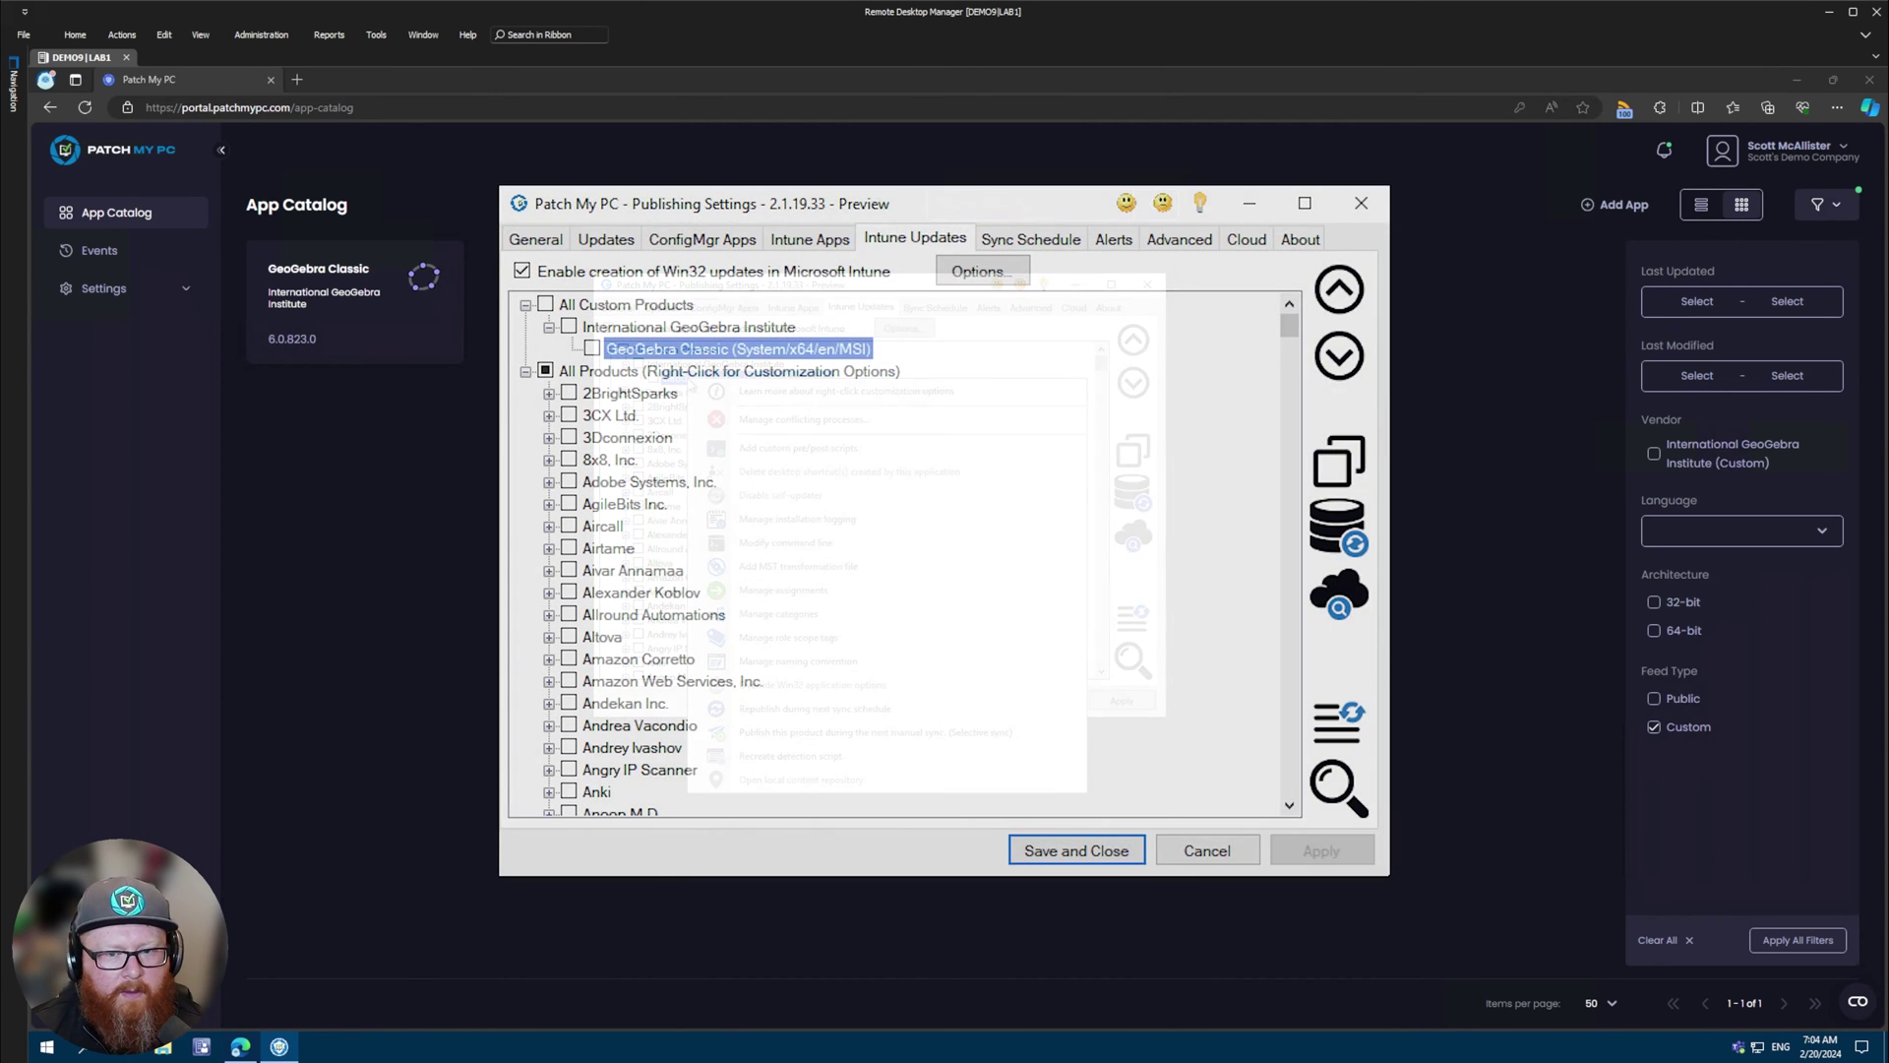
- Review GeoGebra Classic's customization options for Intune updates, Intune apps and ConfigMgr apps
right_click(820, 349)
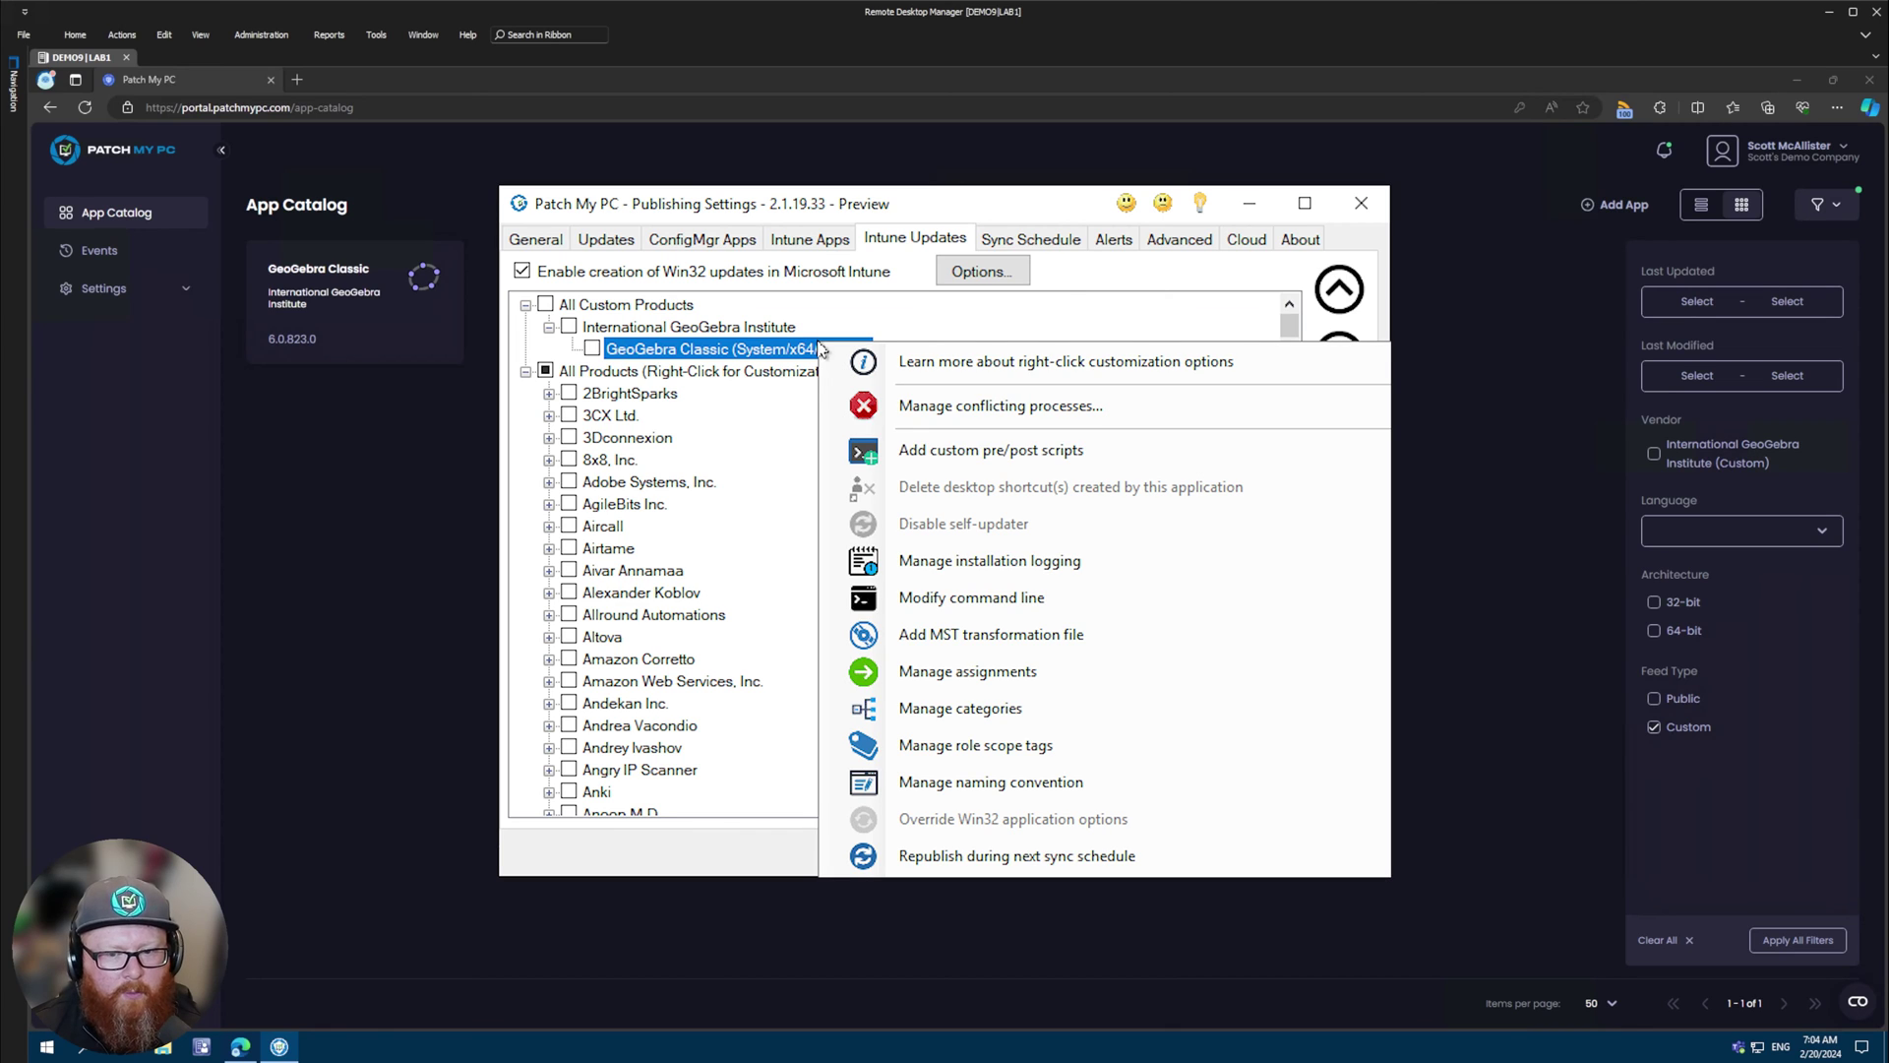
left_click(833, 243)
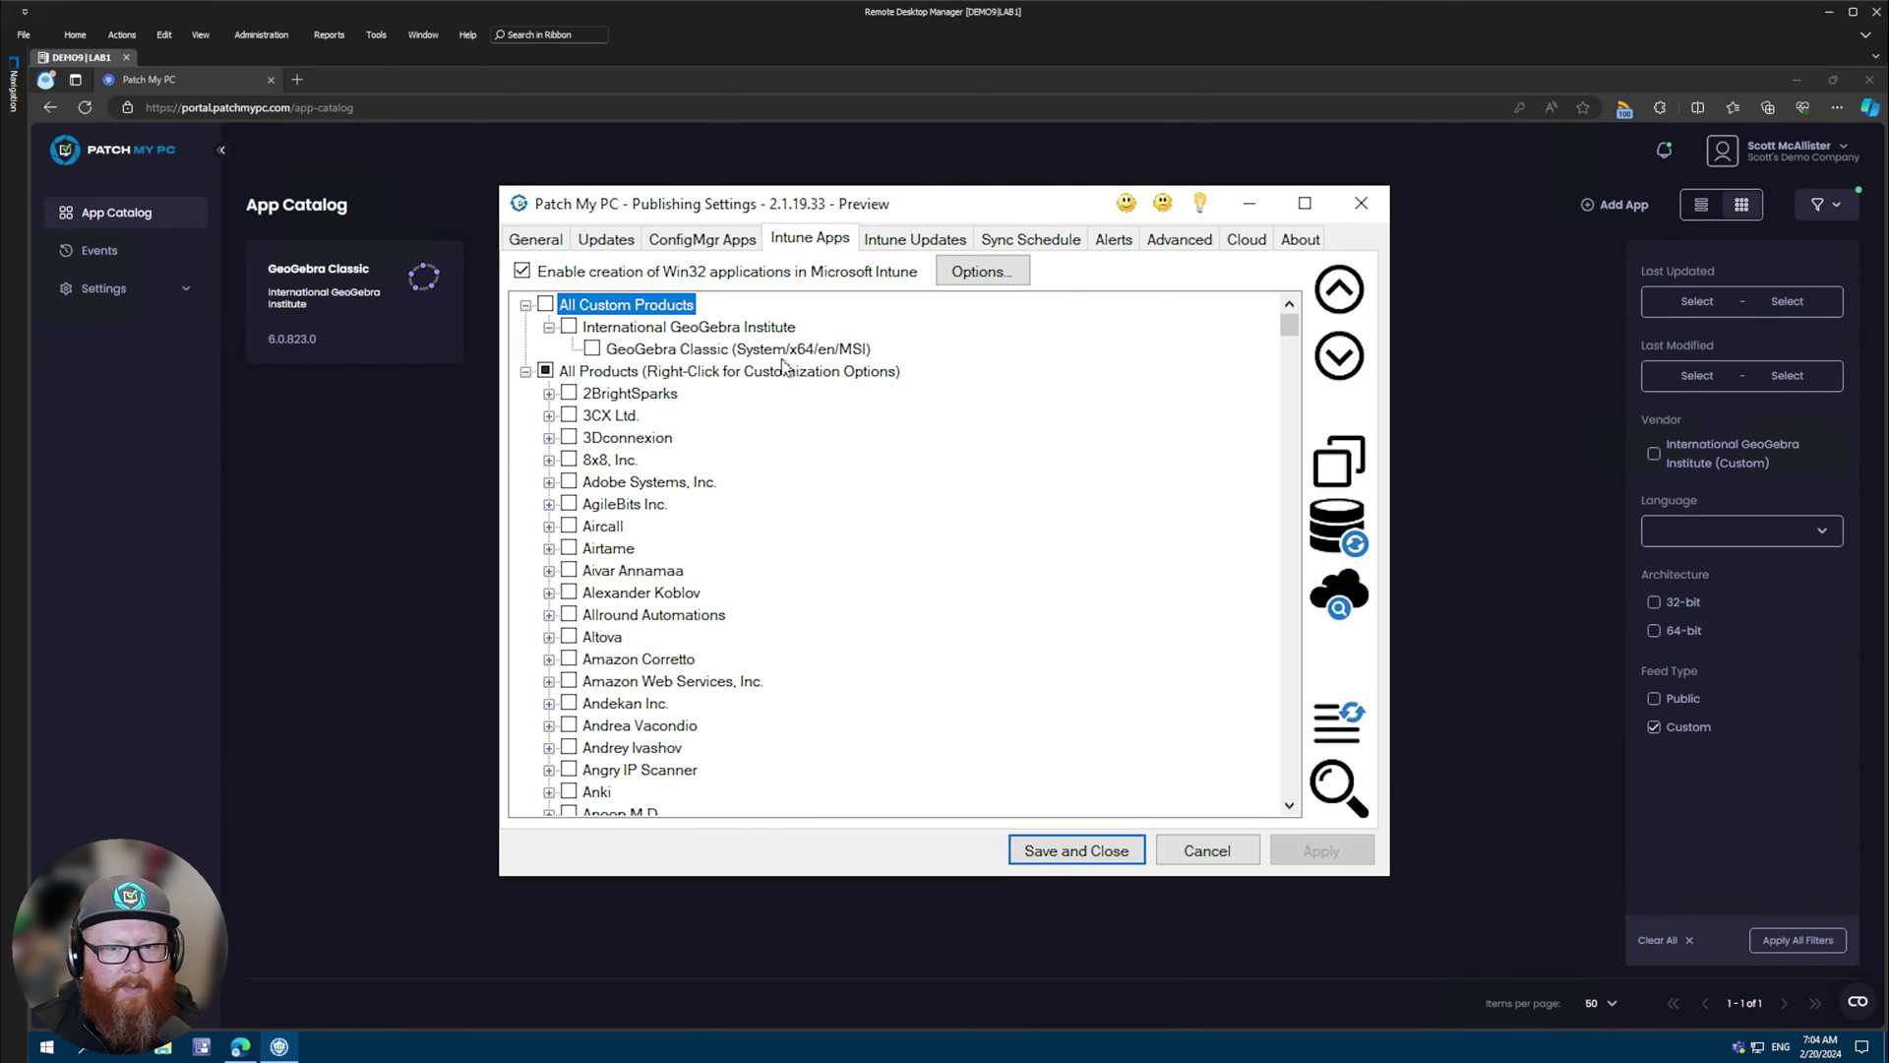
right_click(785, 350)
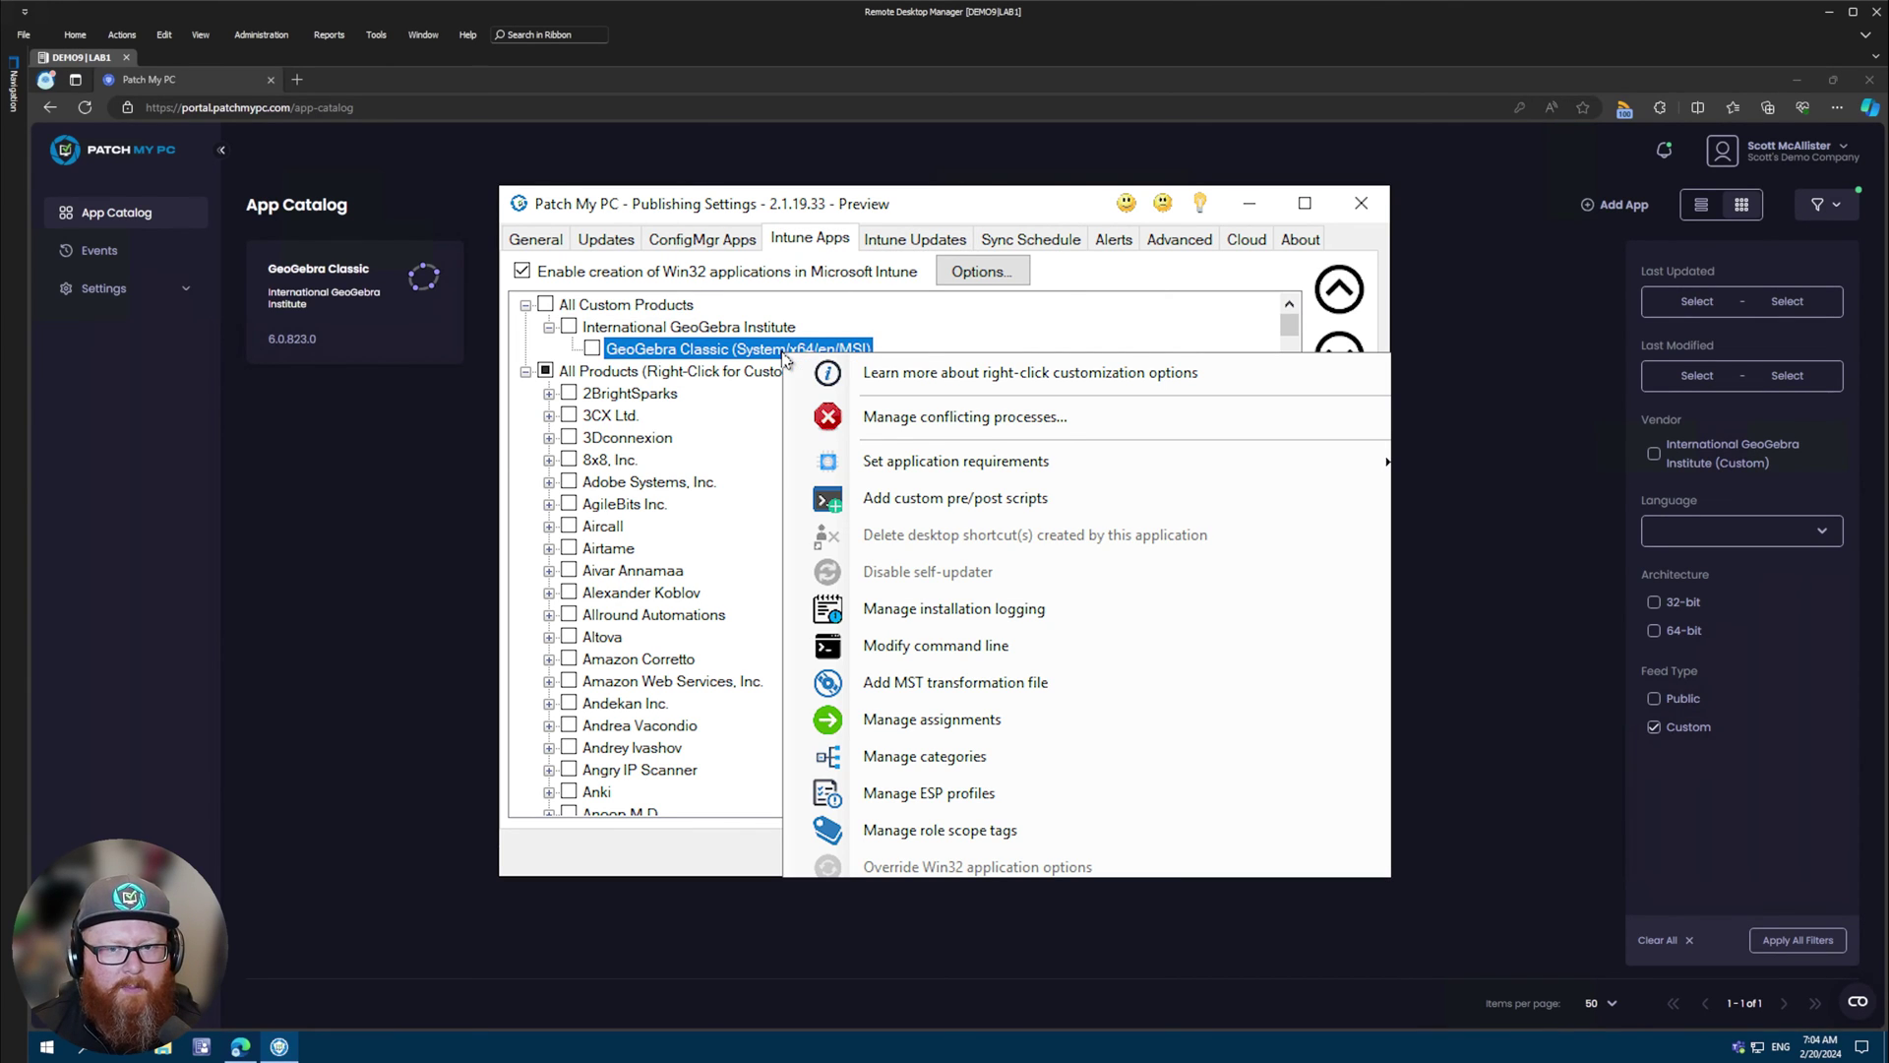
left_click(730, 242)
right_click(722, 352)
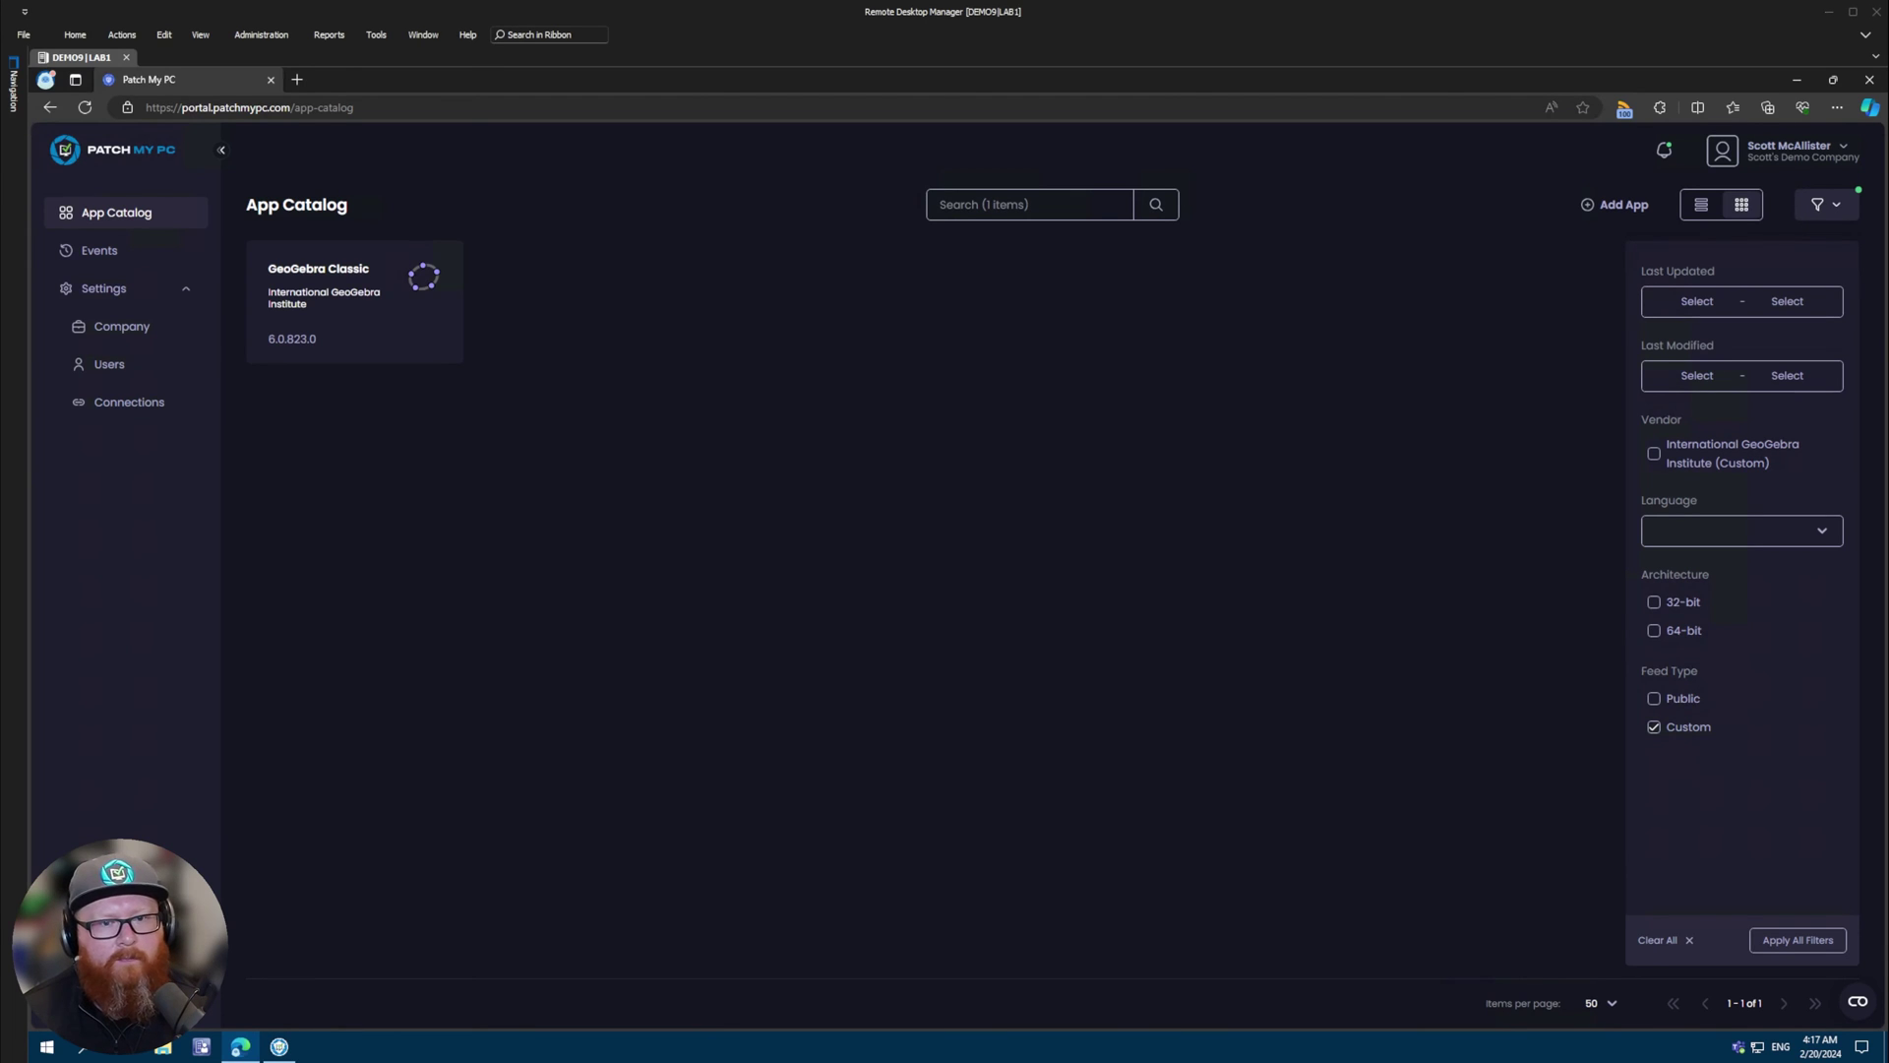
- Add a new GeoGebra Classic version using GeoGebra-Windows-Installer-6-0-826-0.msi as its install file
left_click(347, 291)
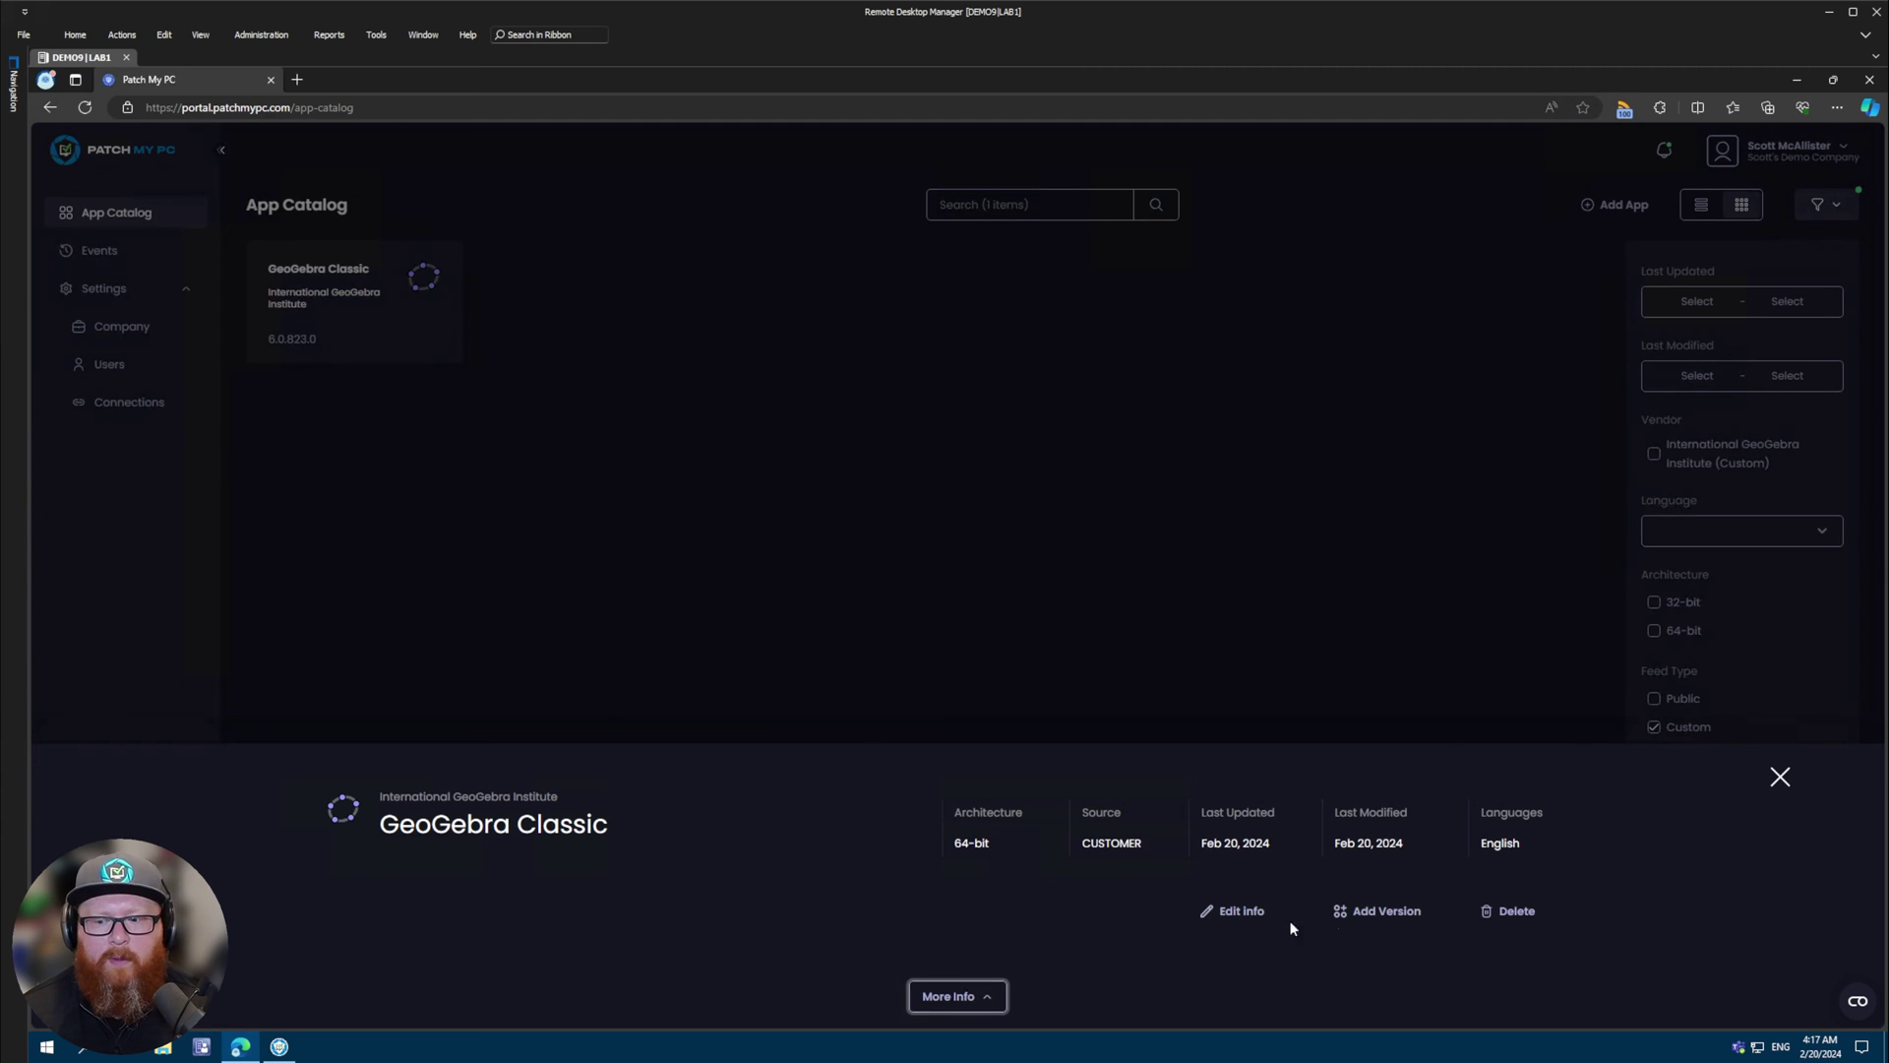
left_click(1372, 913)
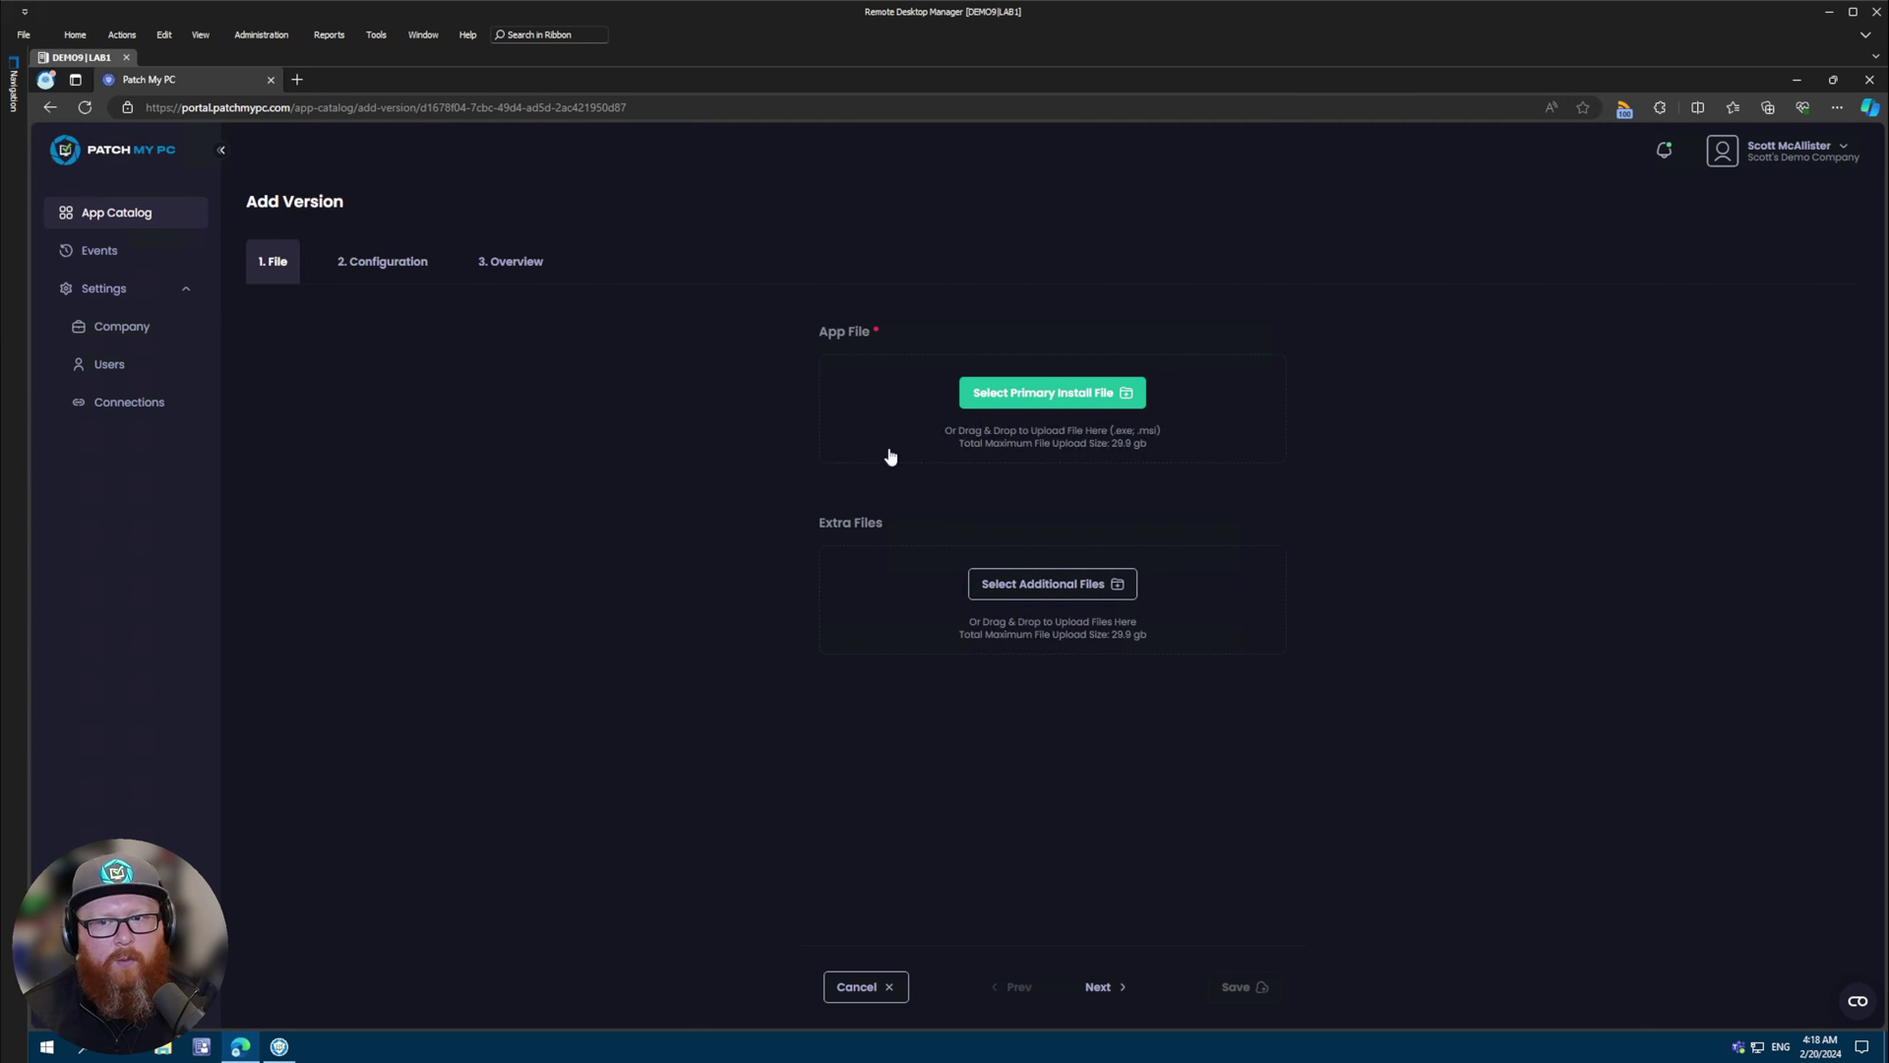
left_click(1046, 394)
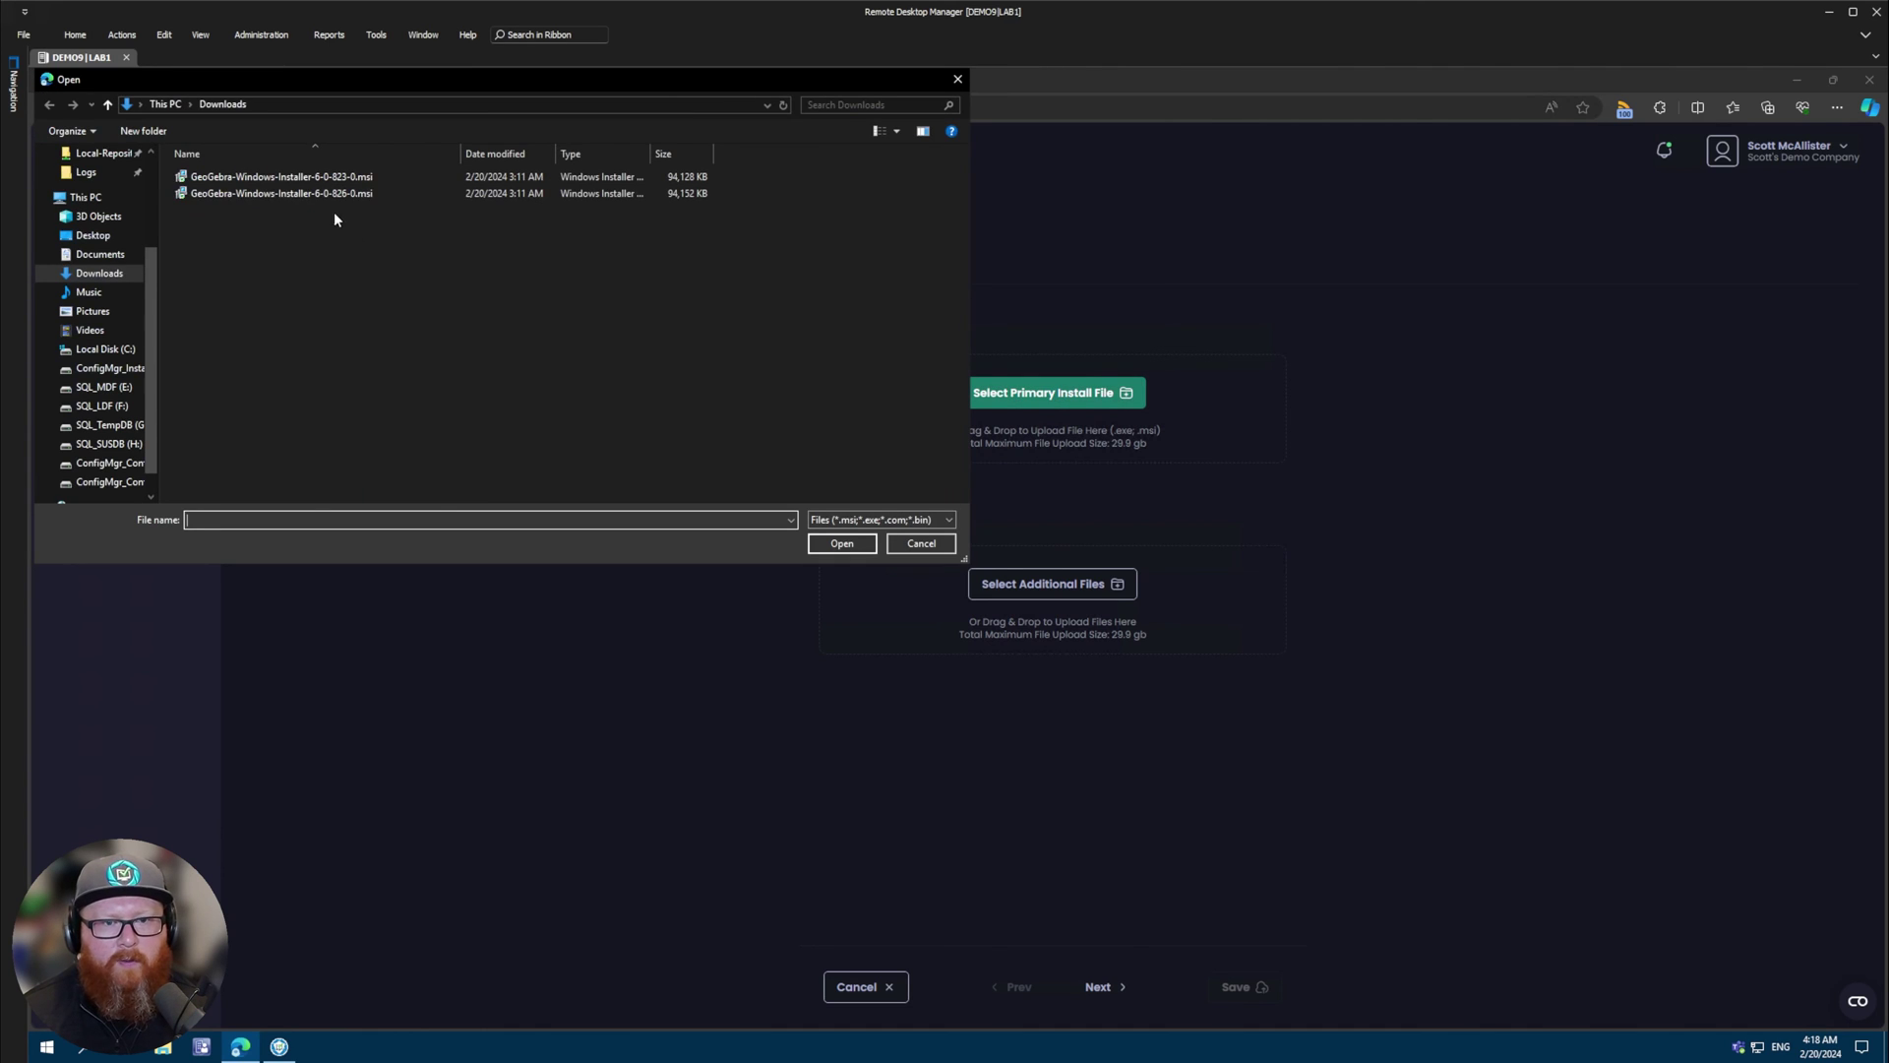
double_click(338, 195)
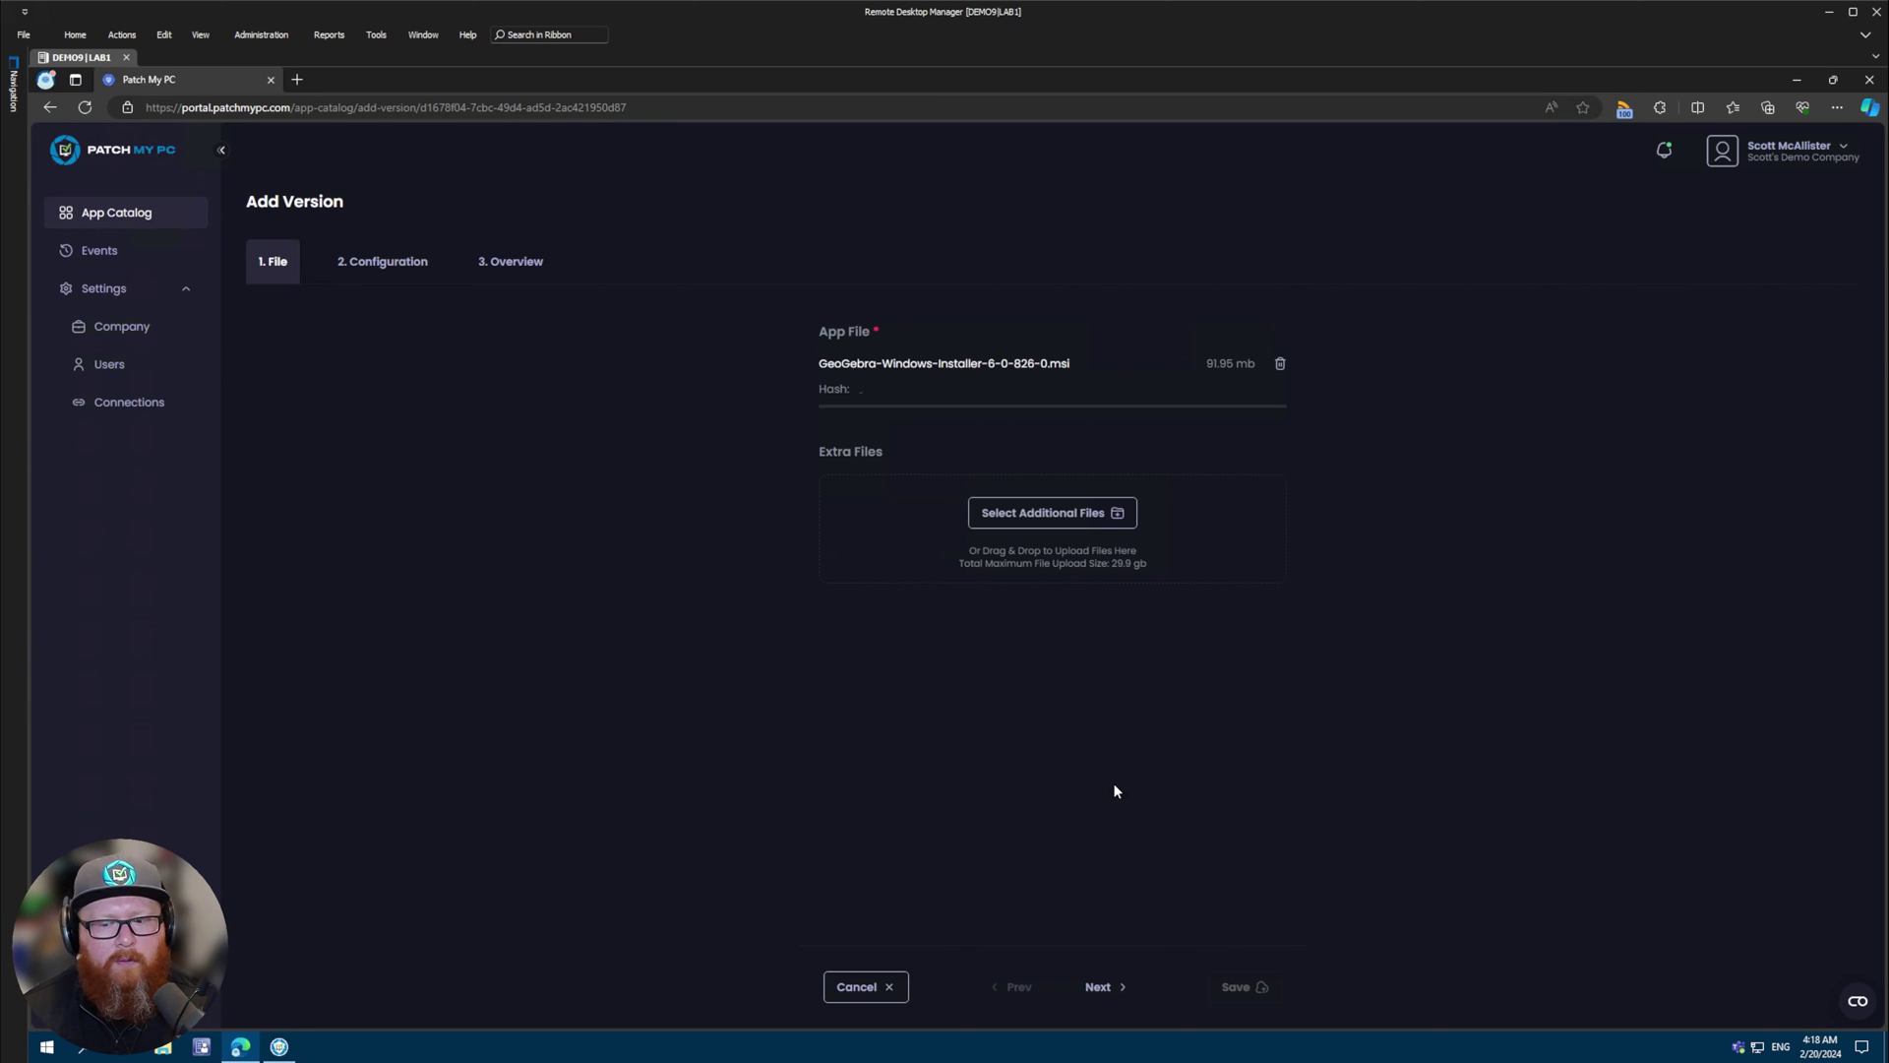
- Accept the default configuration and save GeoGebra Classic version 6.0.826.0
left_click(1098, 987)
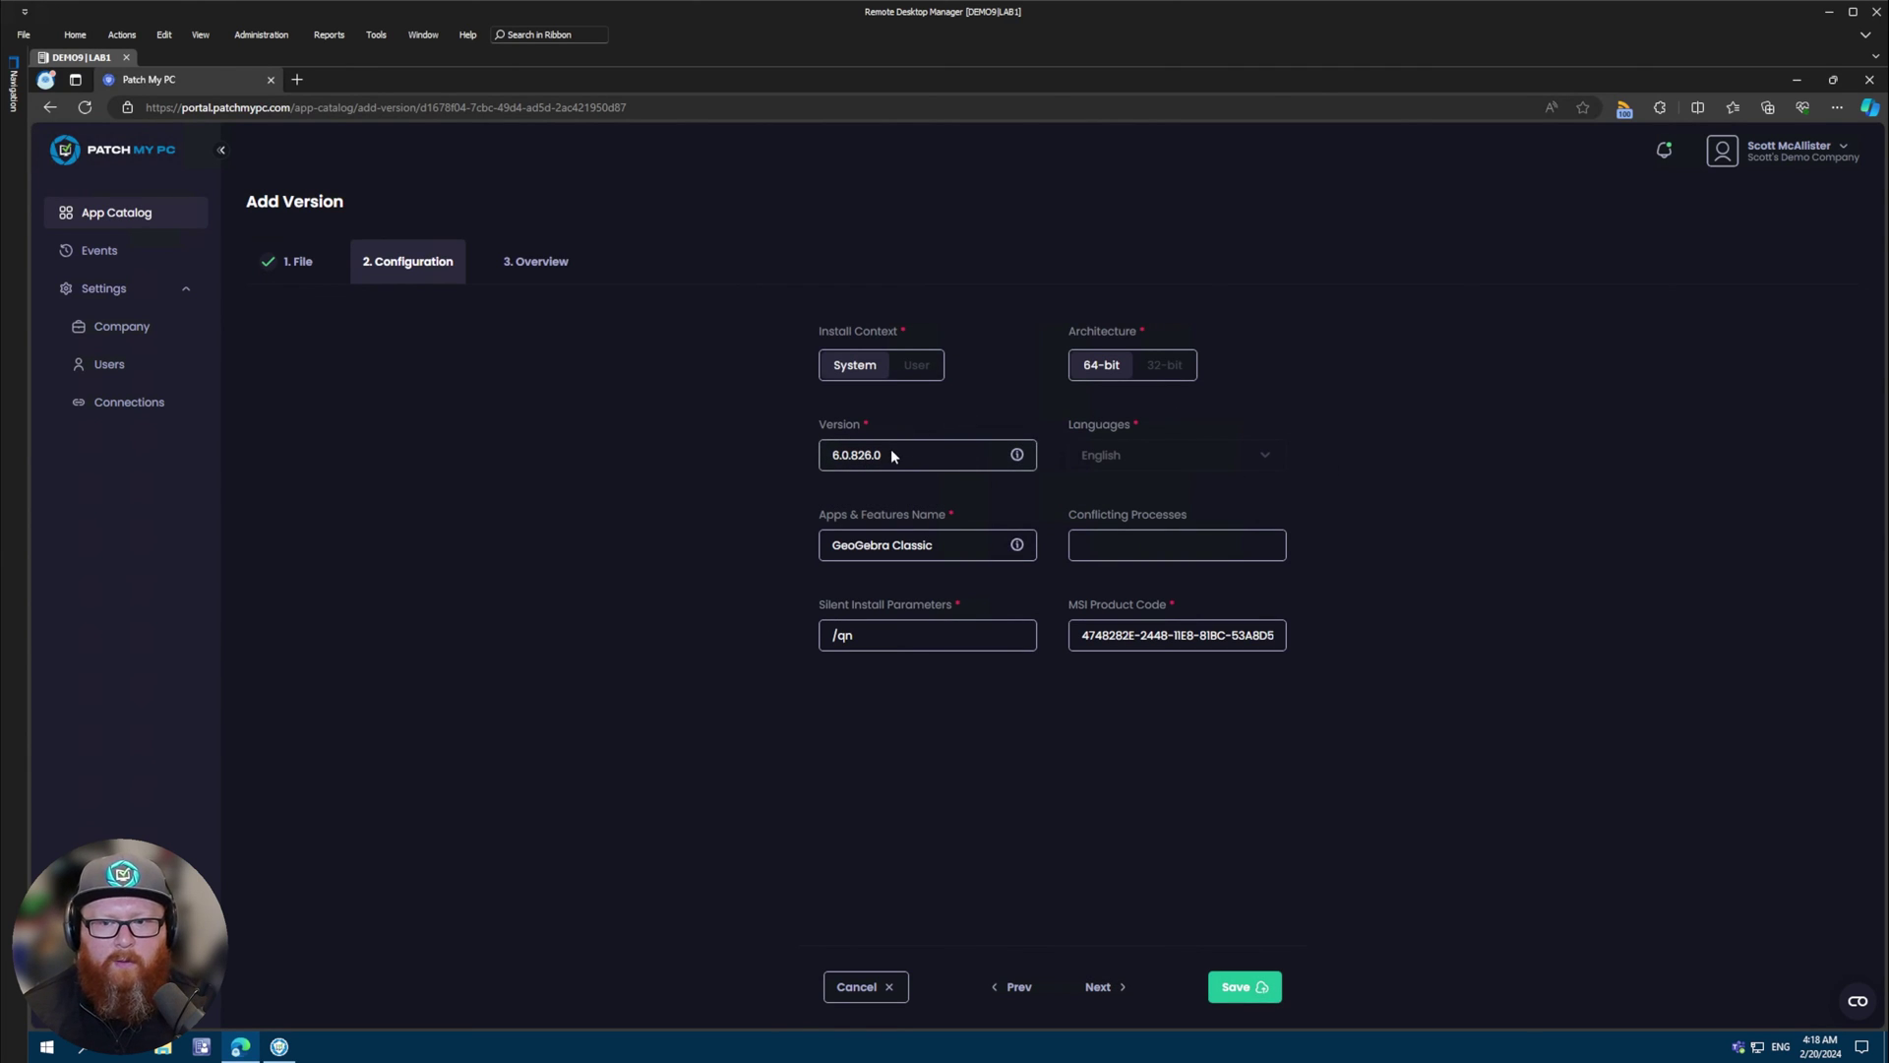
mouse_move(901, 455)
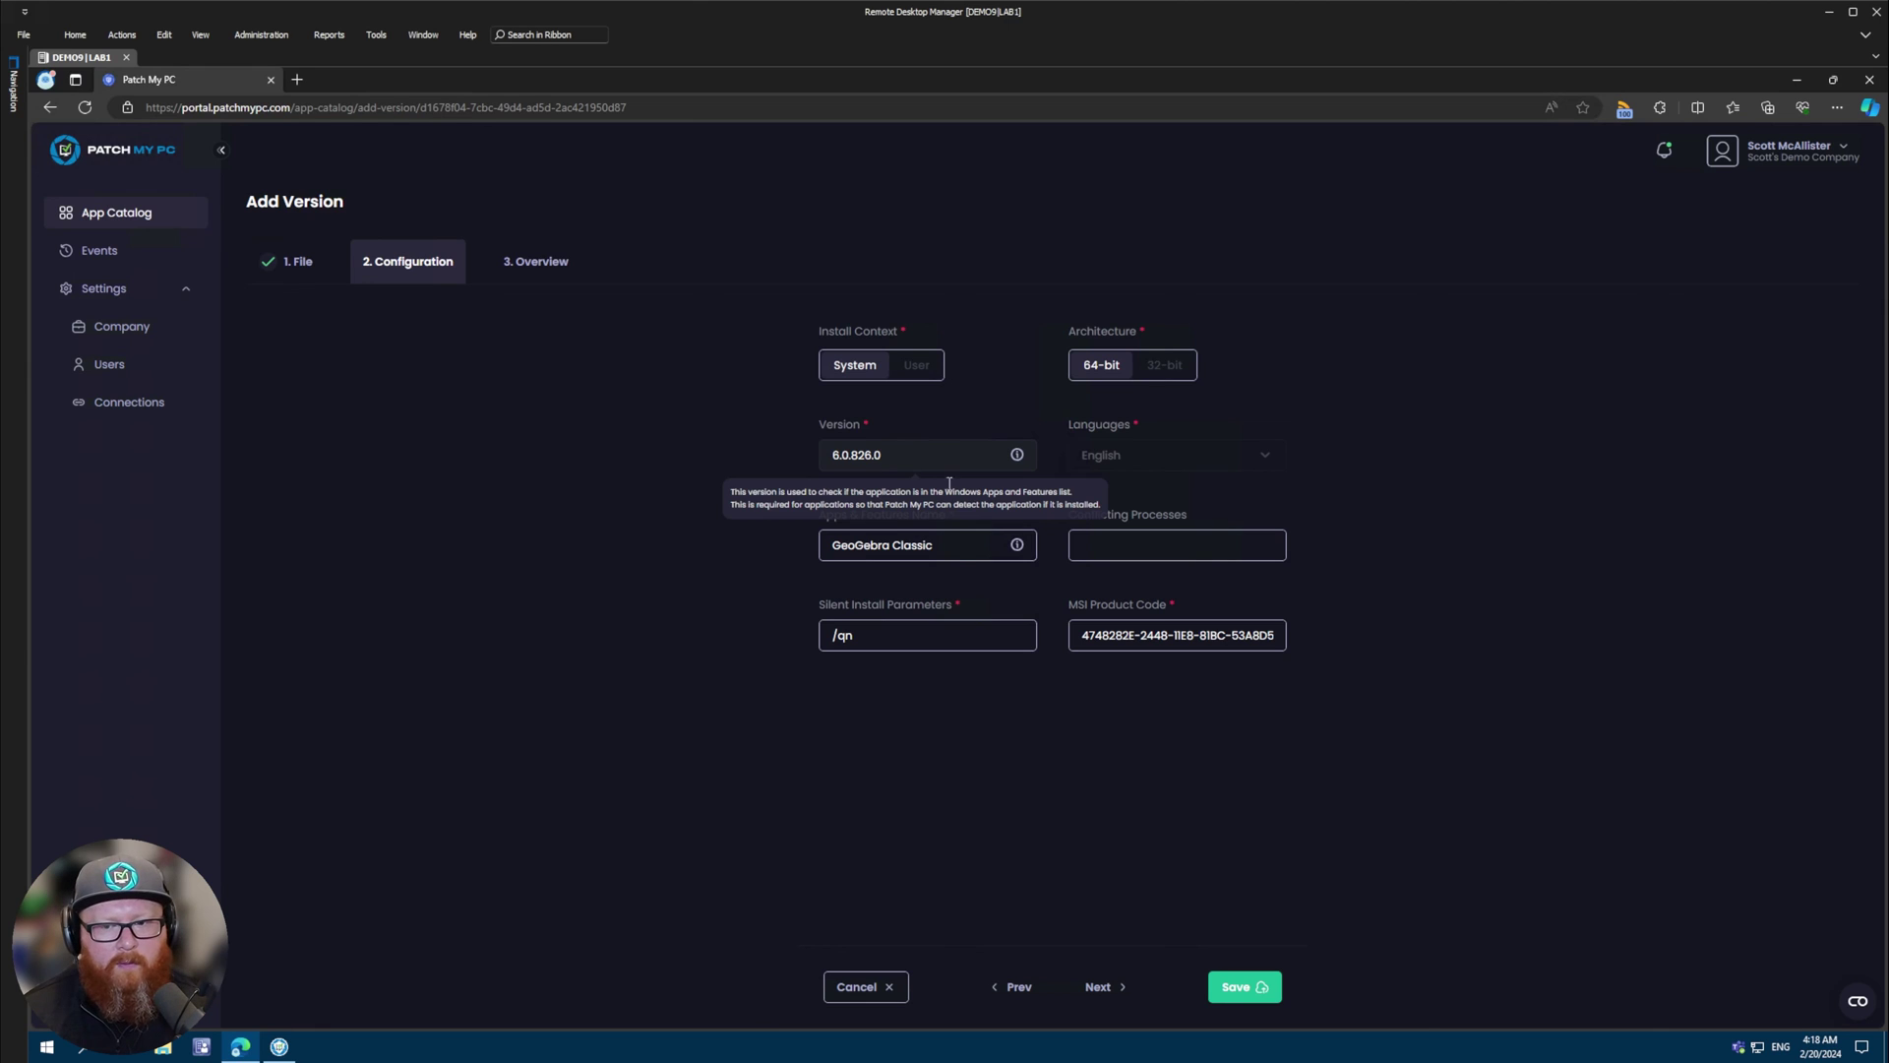
mouse_move(954, 547)
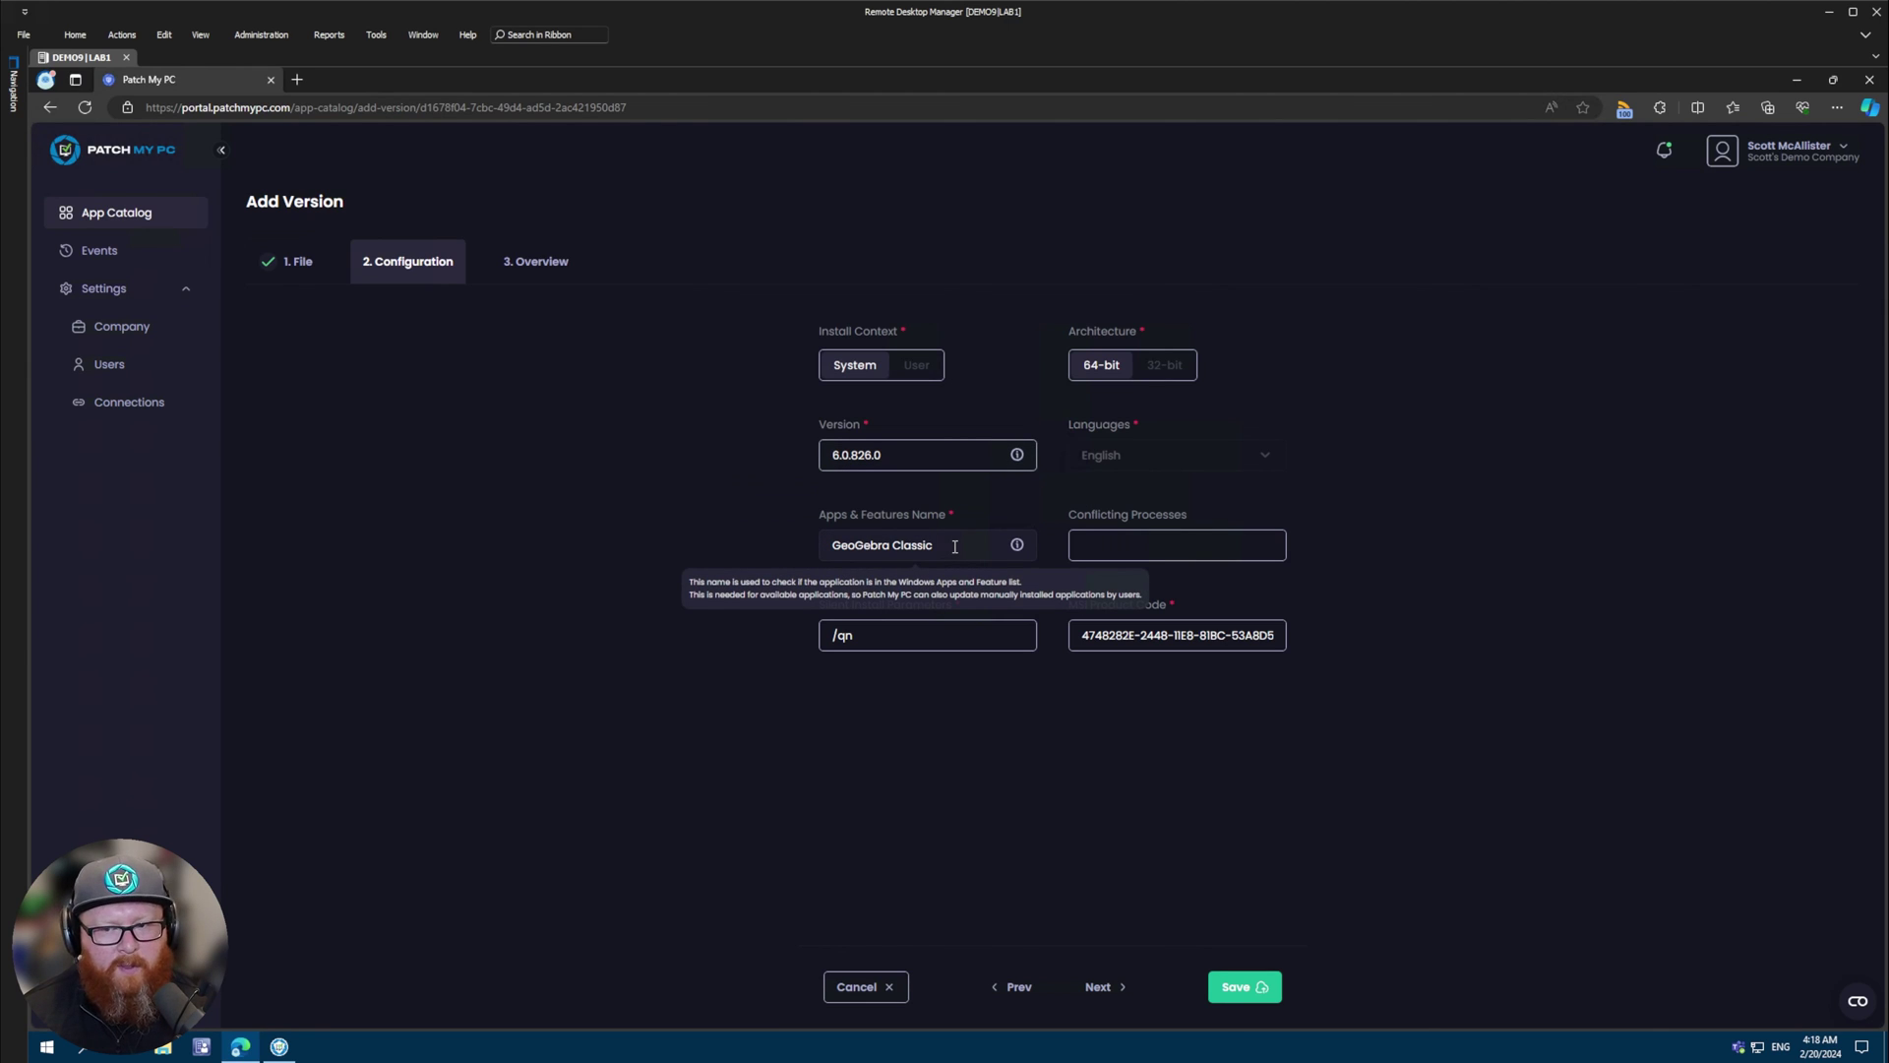
mouse_move(1144, 547)
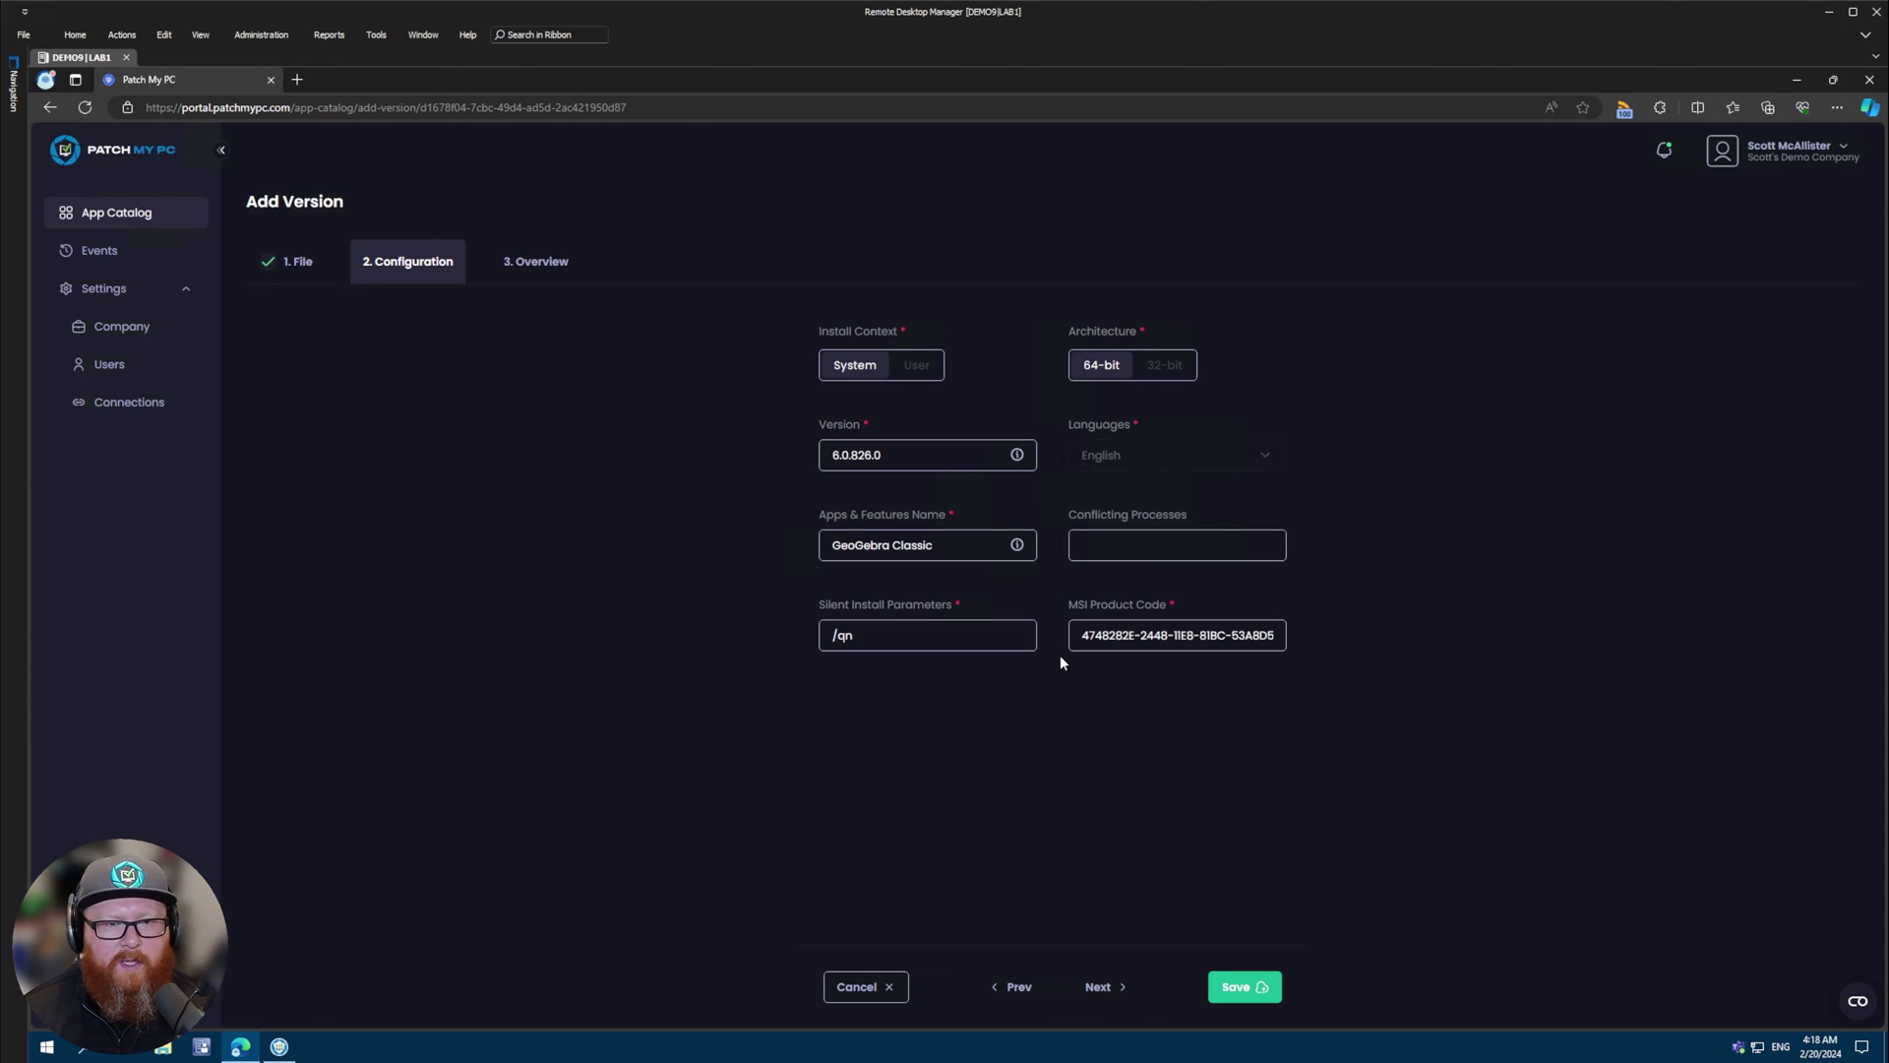
left_click(1097, 992)
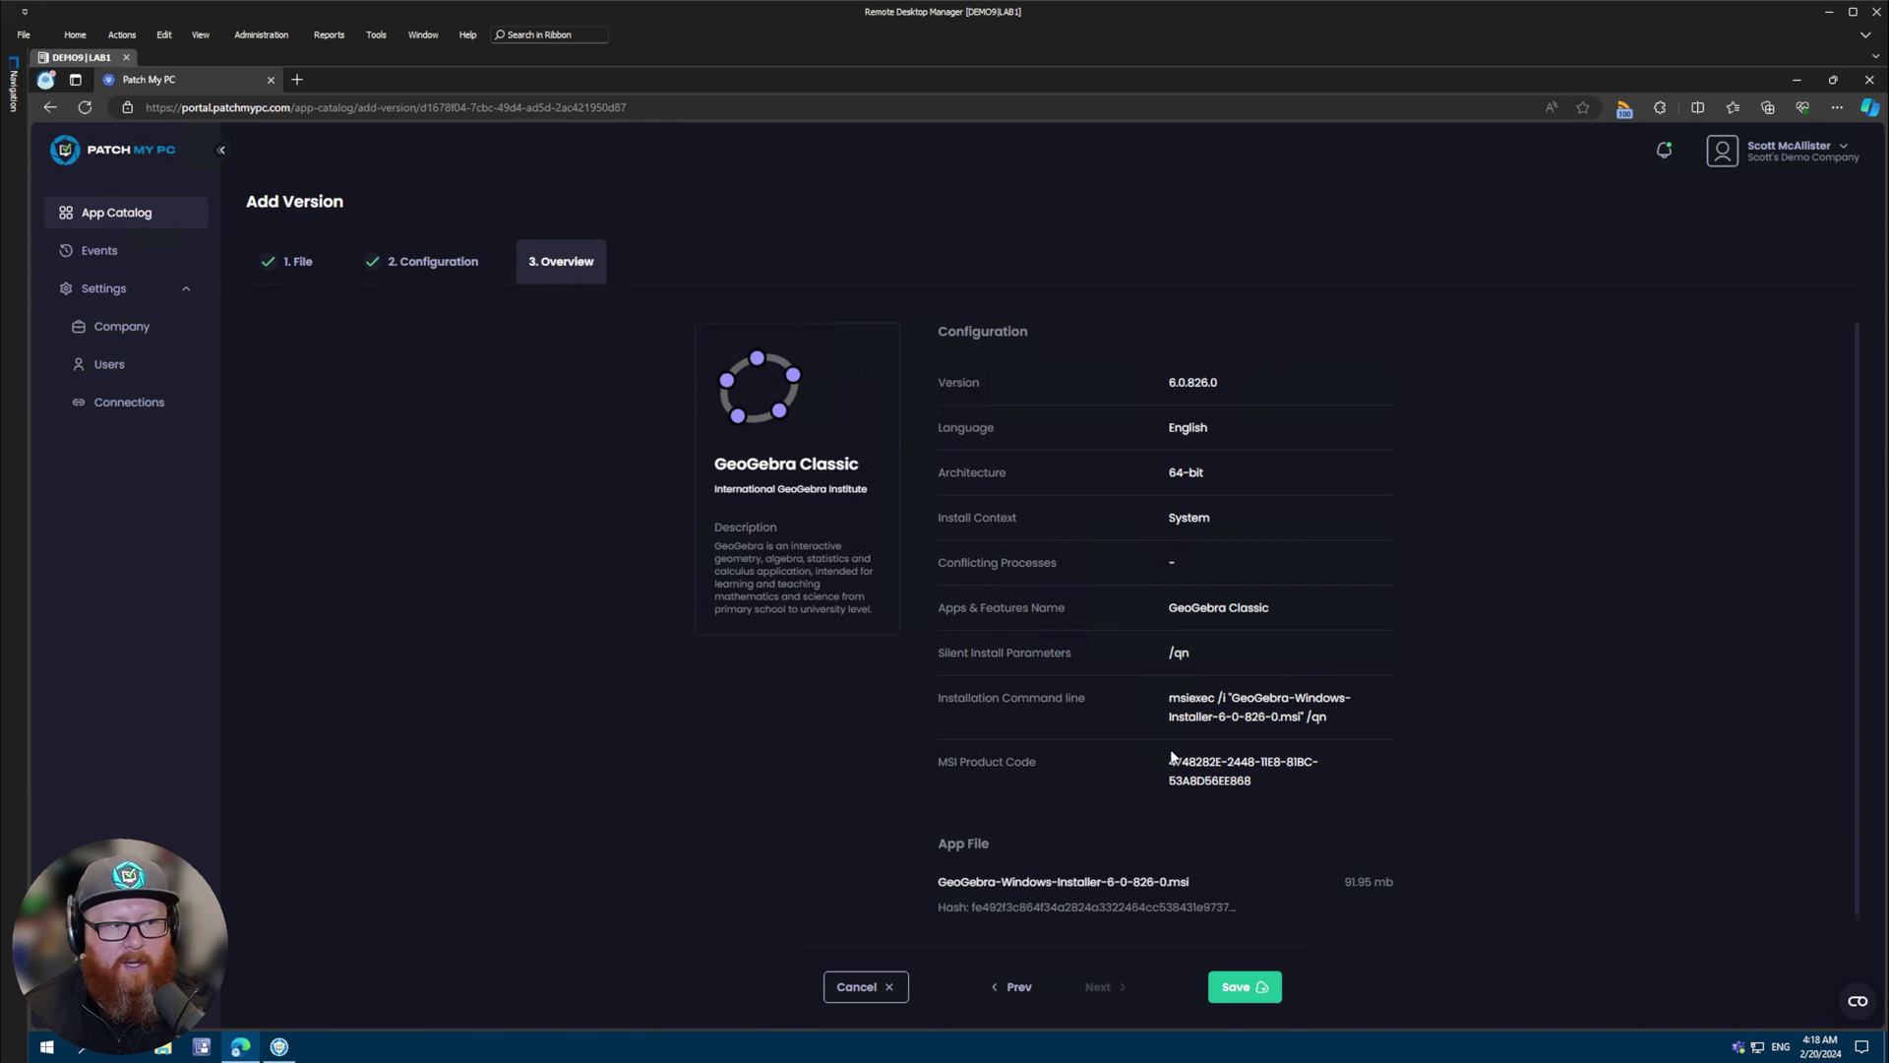
left_click(1241, 986)
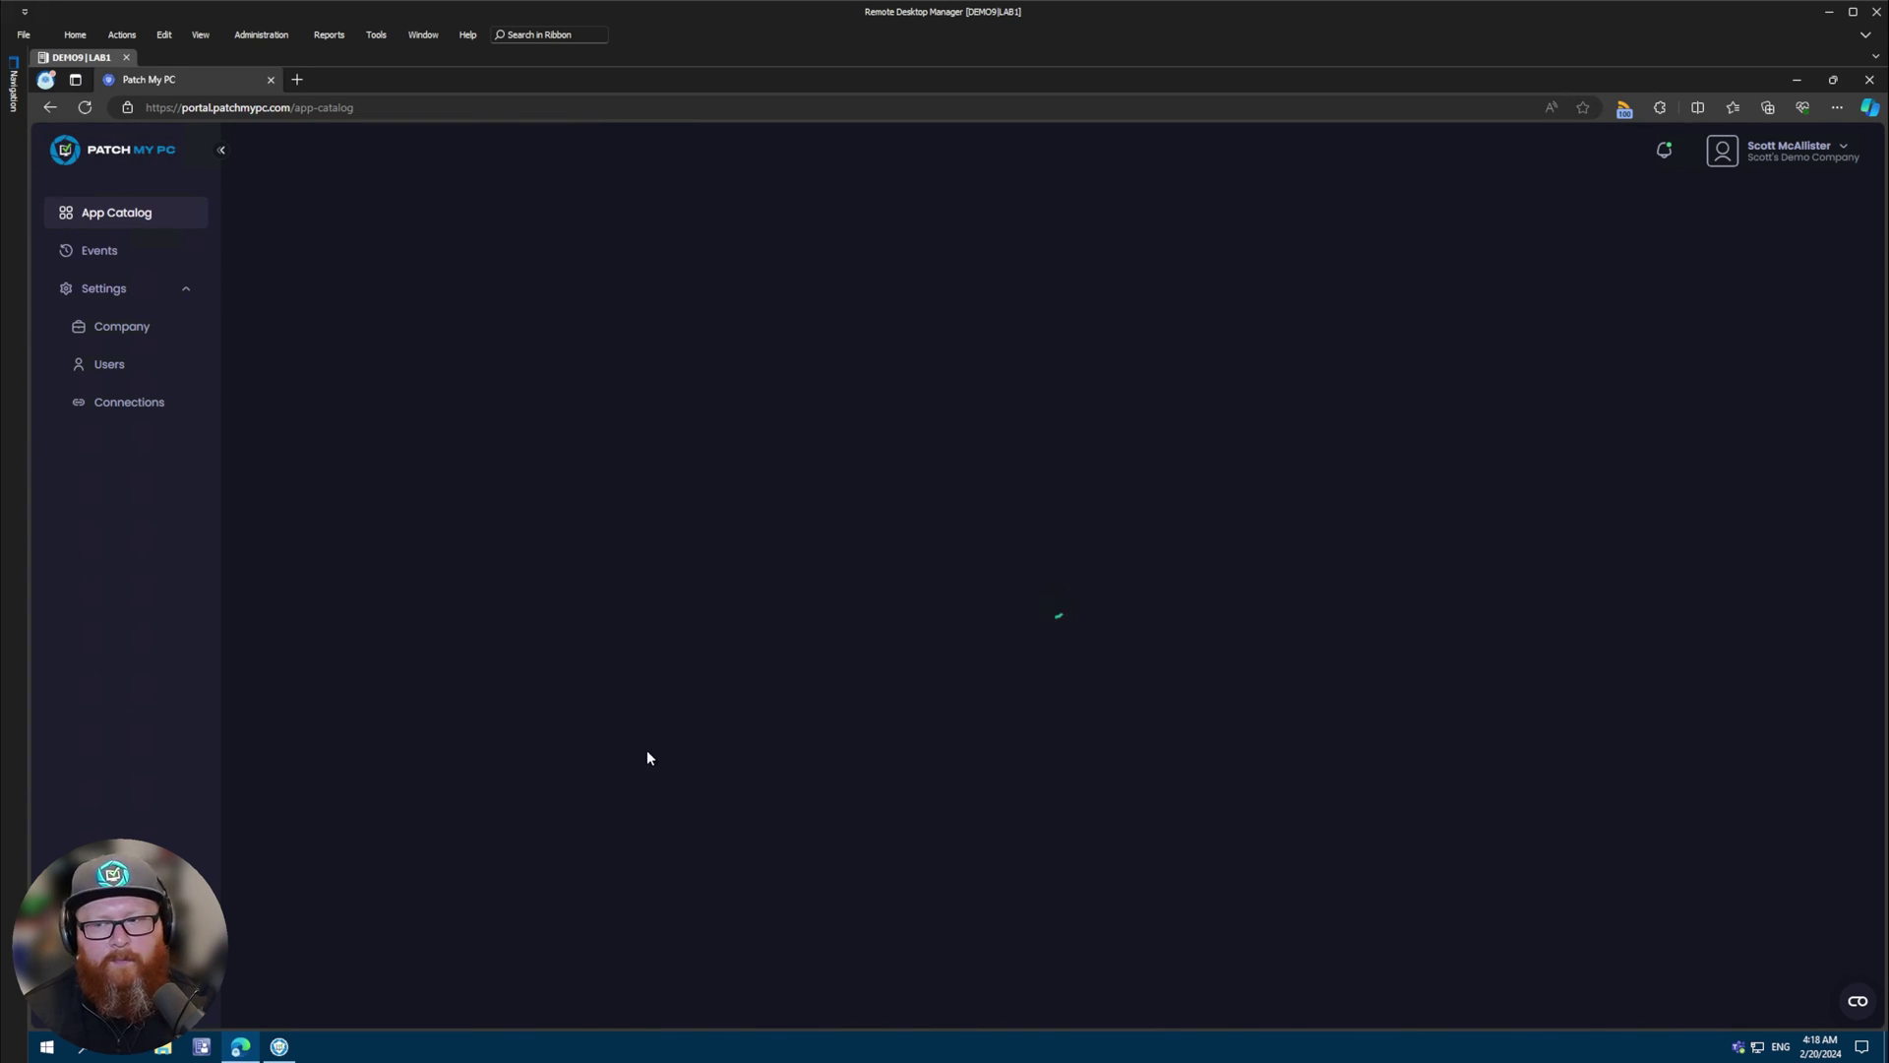